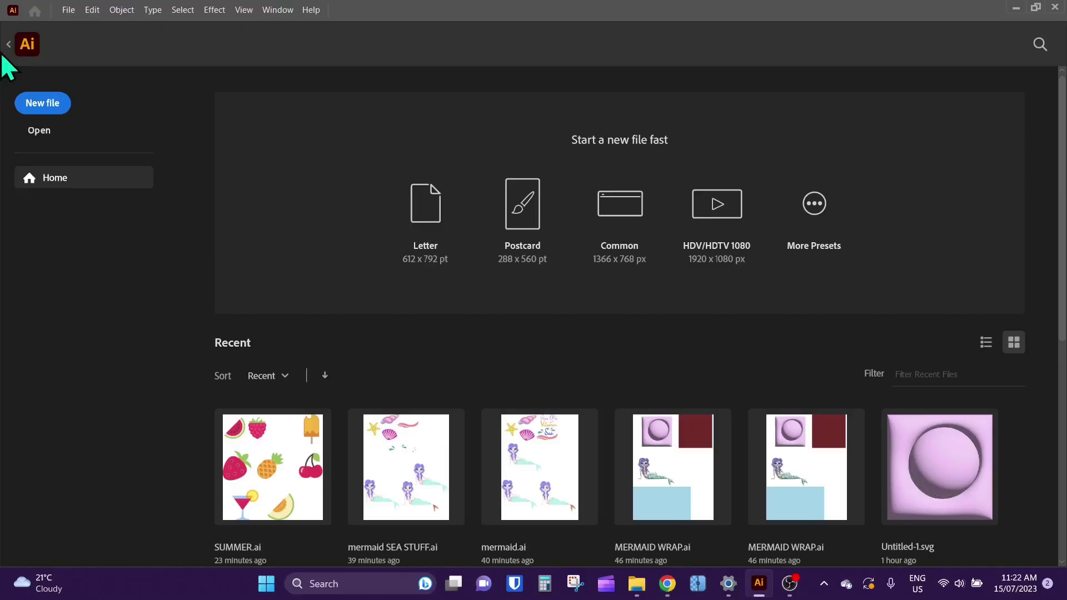
Step: Create a new 500 × 500 px document with units set to Pixels
left_click(67, 10)
left_click(89, 26)
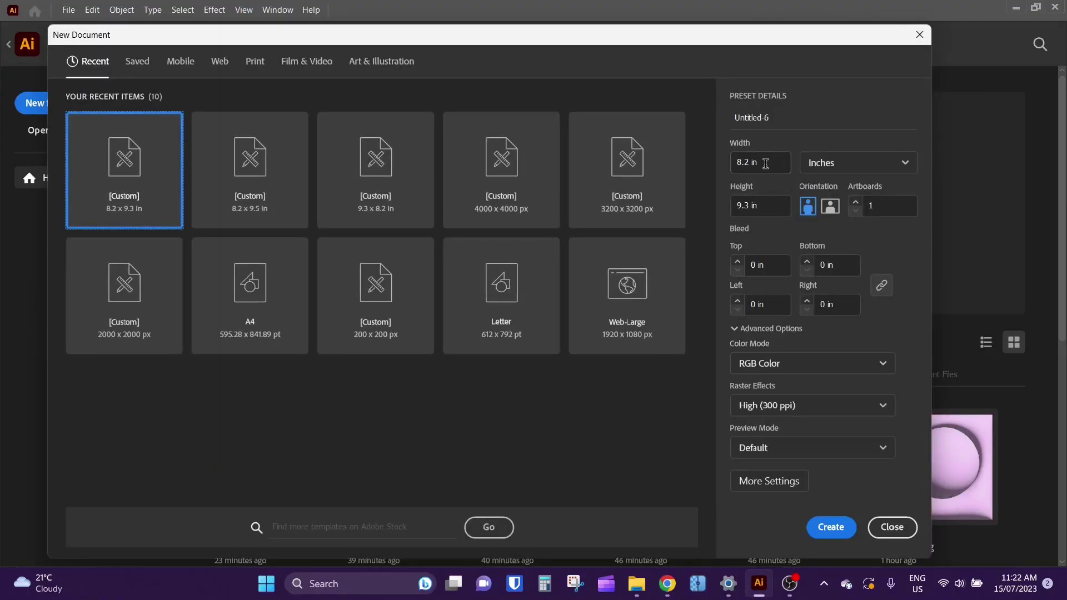
left_click_drag(766, 163, 717, 163)
left_click(881, 163)
left_click(850, 244)
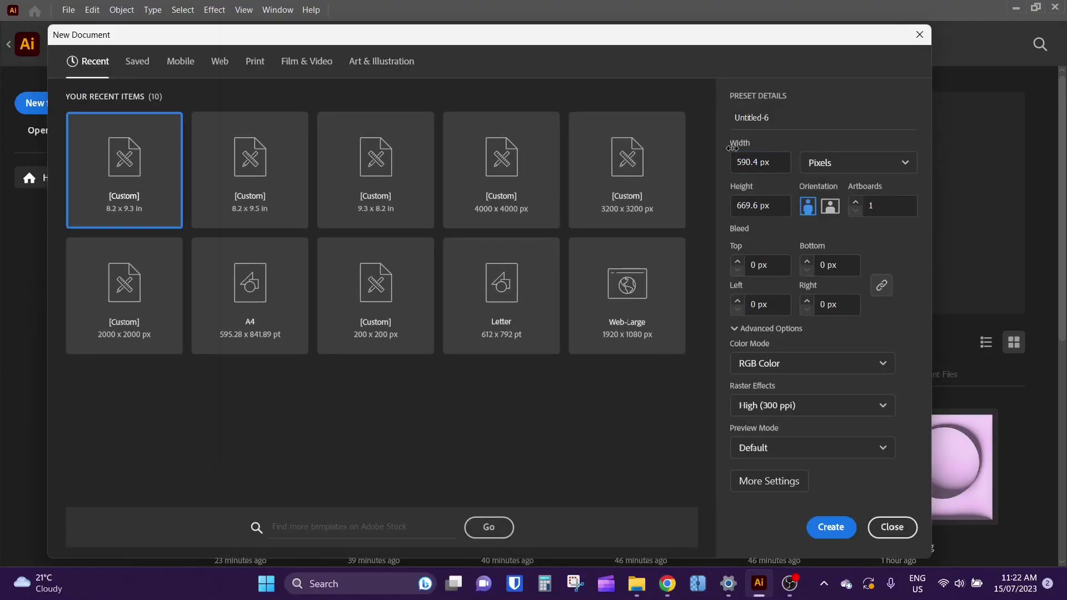
type("500")
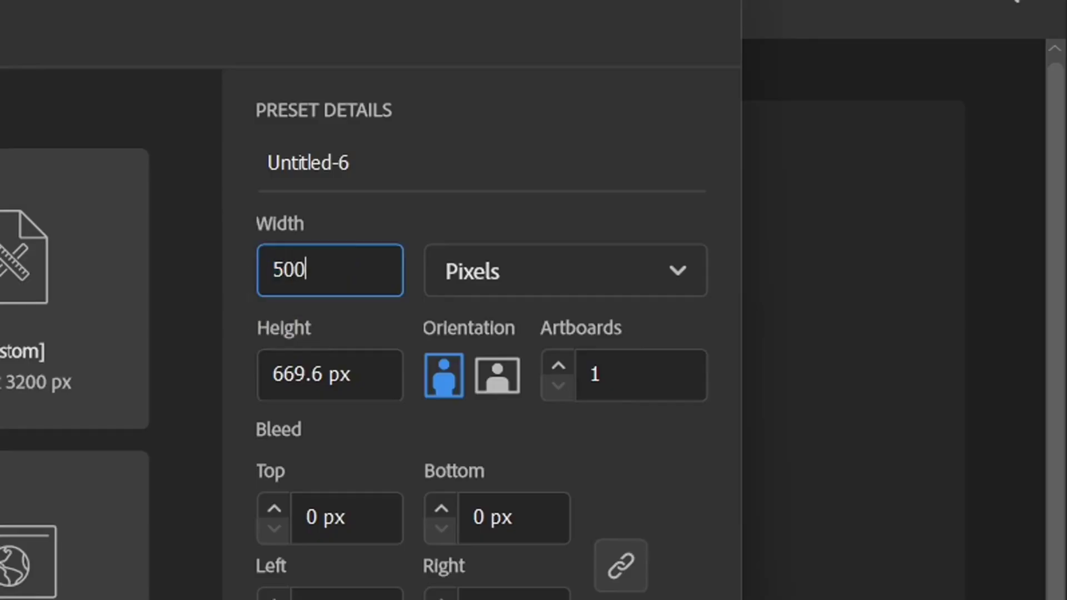
key("Tab")
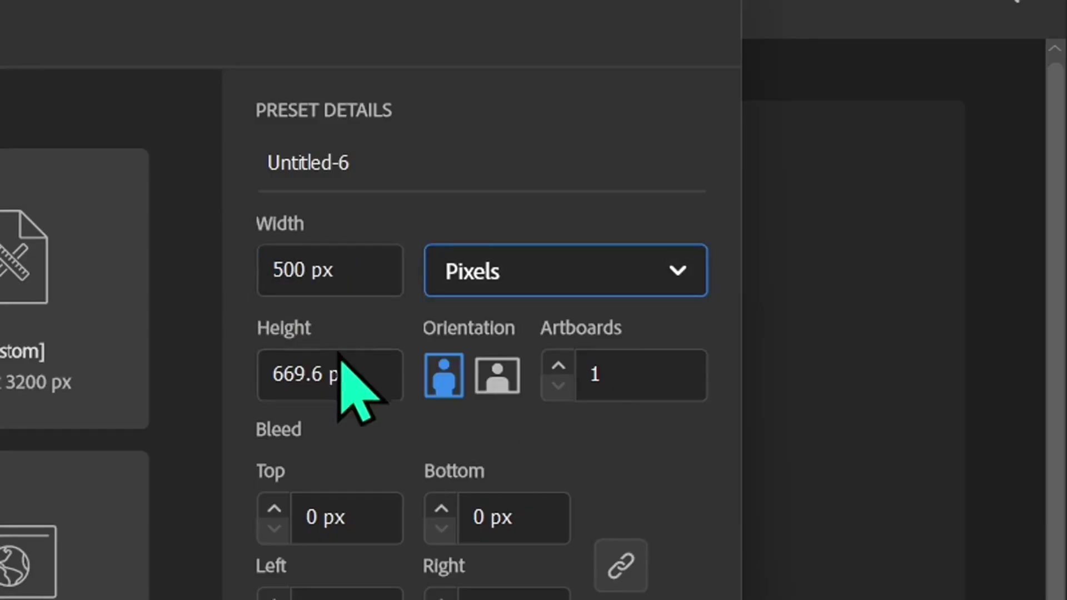
left_click_drag(352, 374, 226, 395)
type("500")
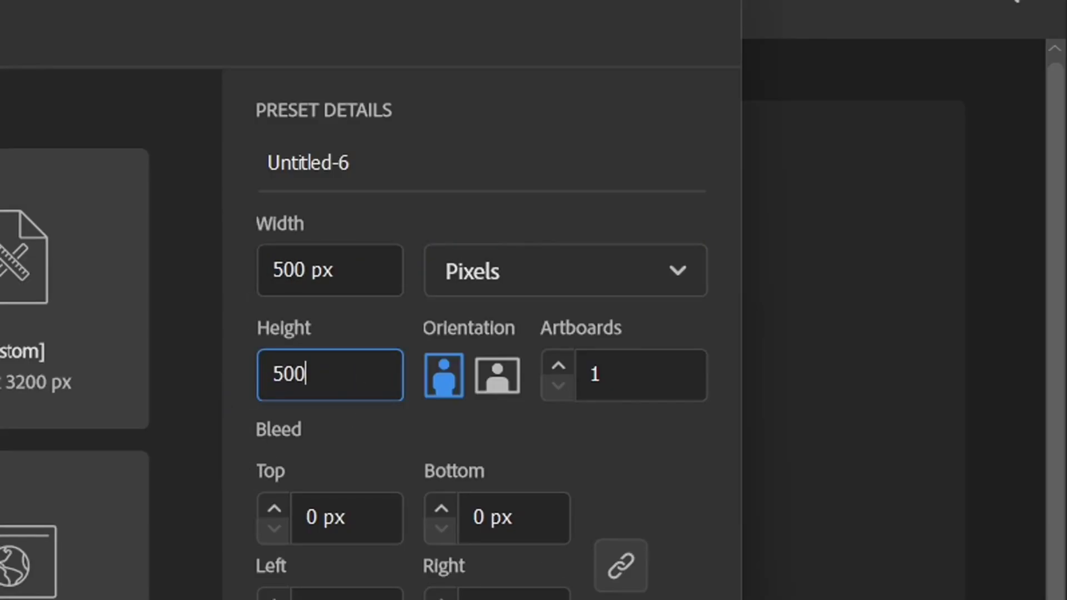
left_click(643, 500)
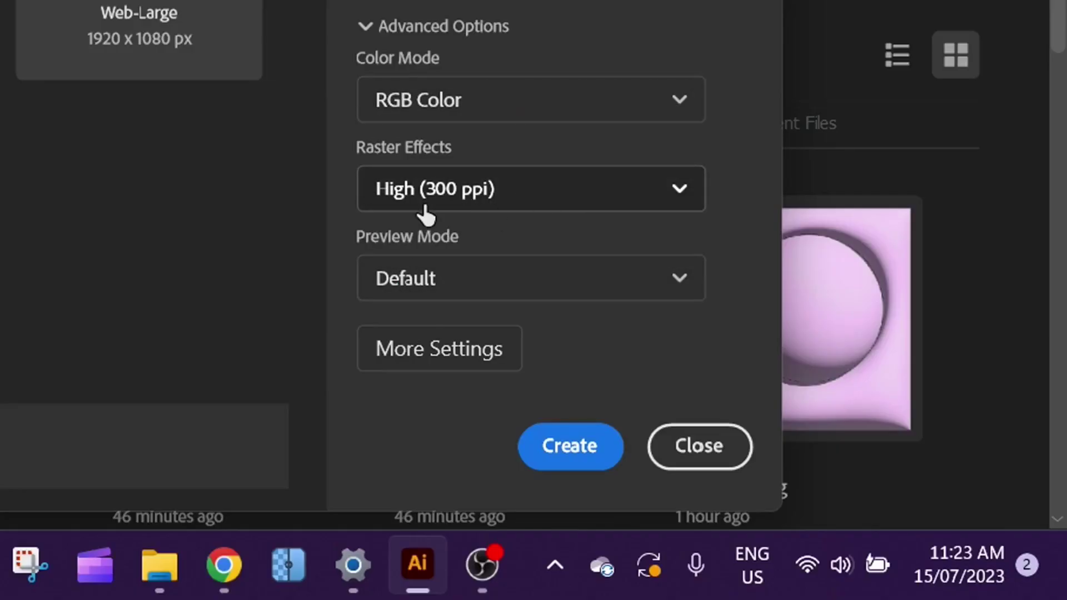
left_click(578, 465)
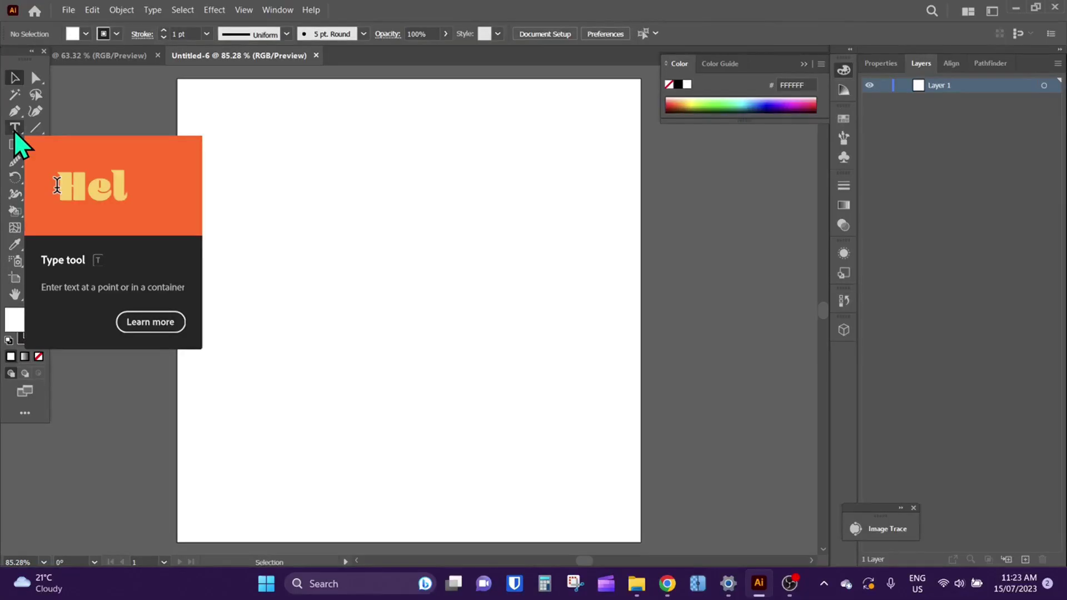
Step: Add the word SUMMER as a text object on the artboard
left_click(23, 125)
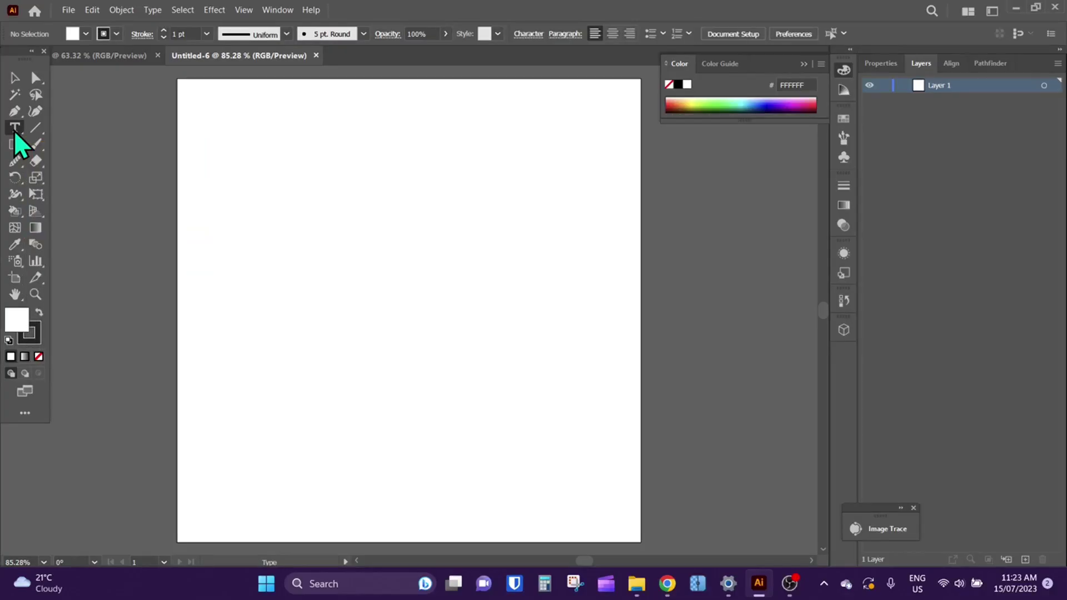
left_click(250, 148)
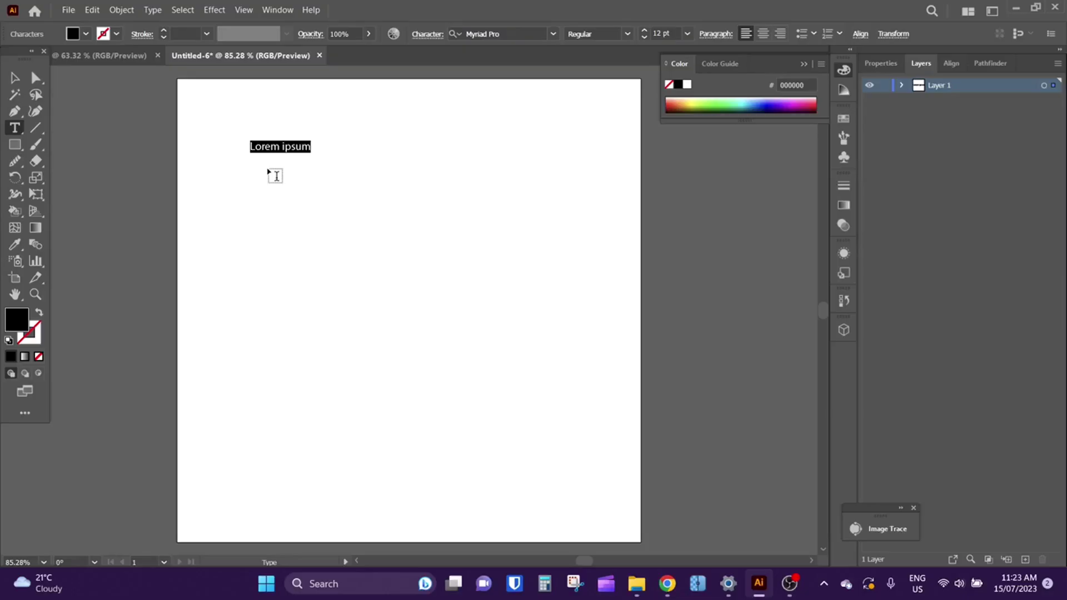
type("SUMMER")
key("Escape")
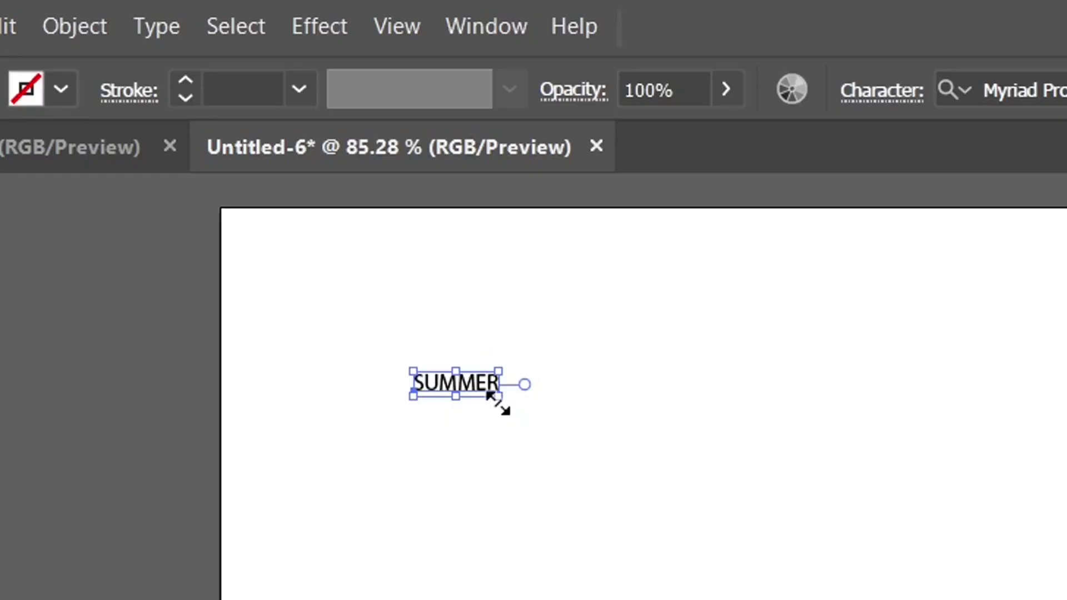
Step: Scale SUMMER up much larger and set it in the Coaster Black font
left_click_drag(499, 403, 1066, 599)
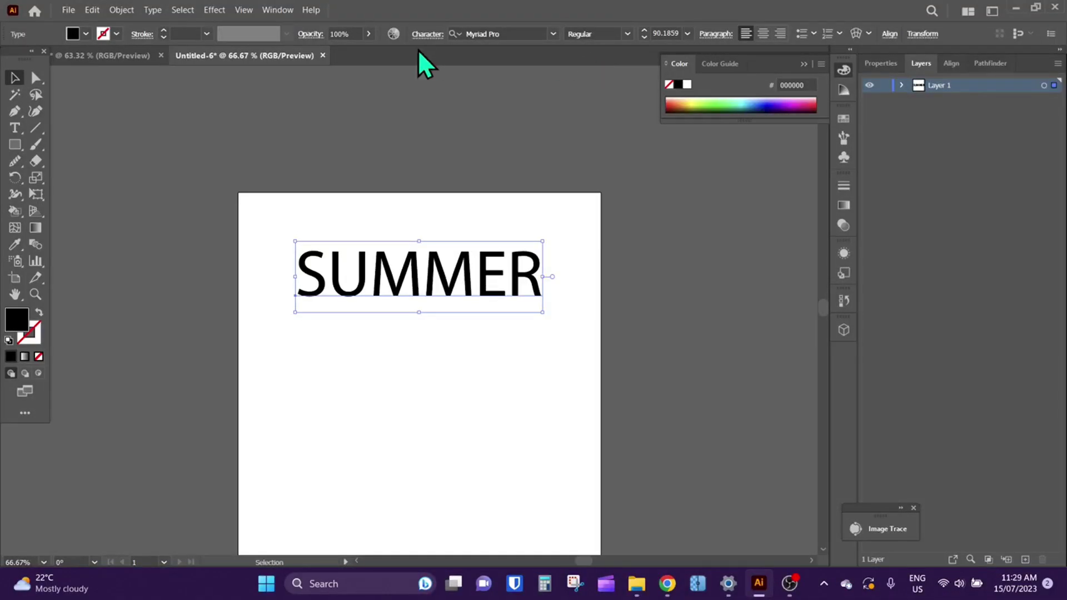
left_click(553, 34)
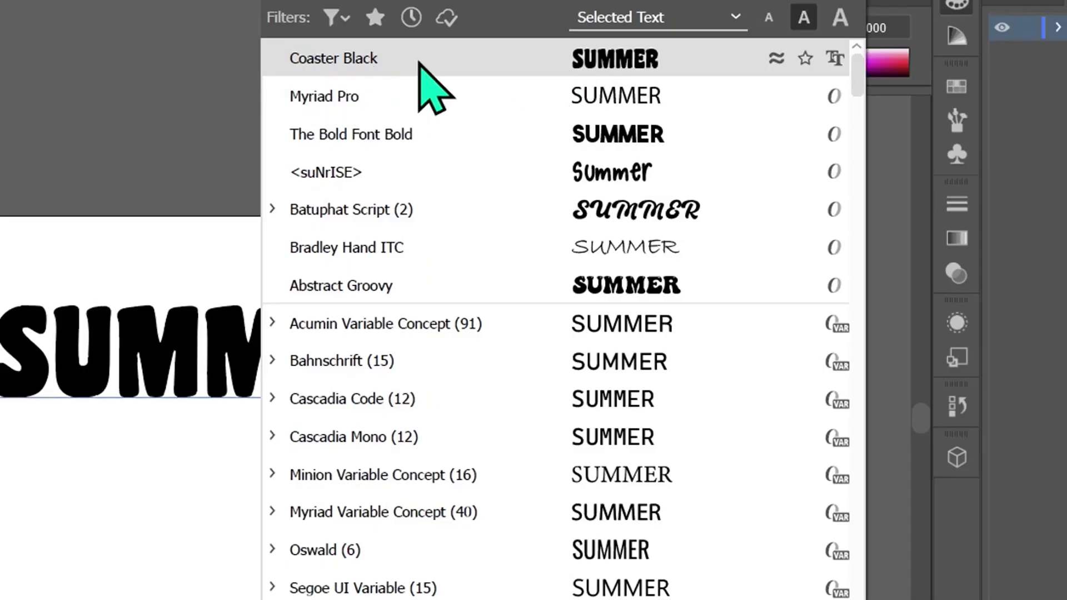
left_click(417, 63)
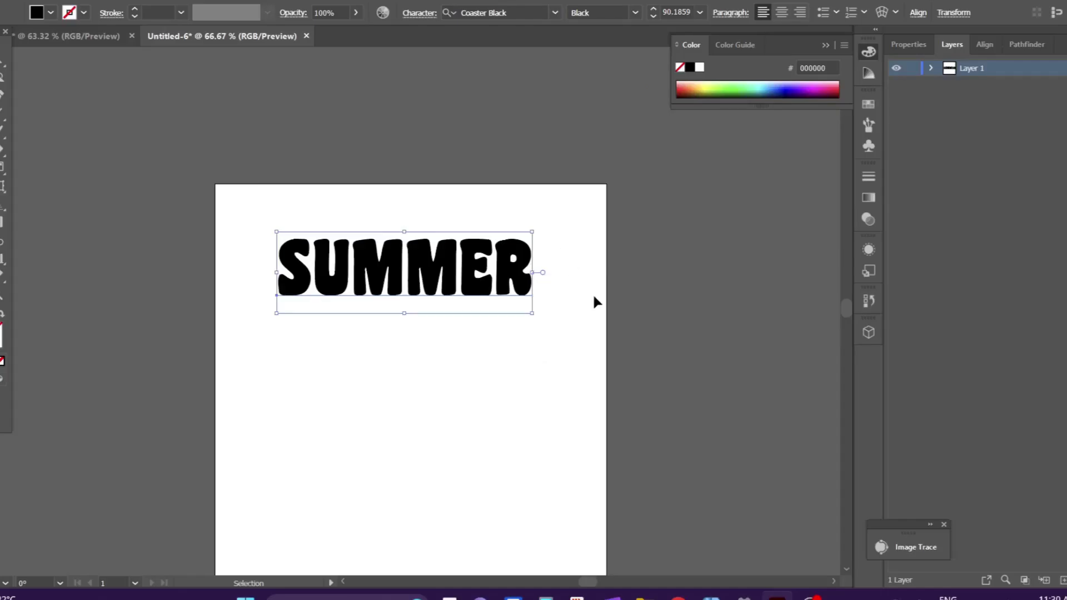
left_click(593, 296)
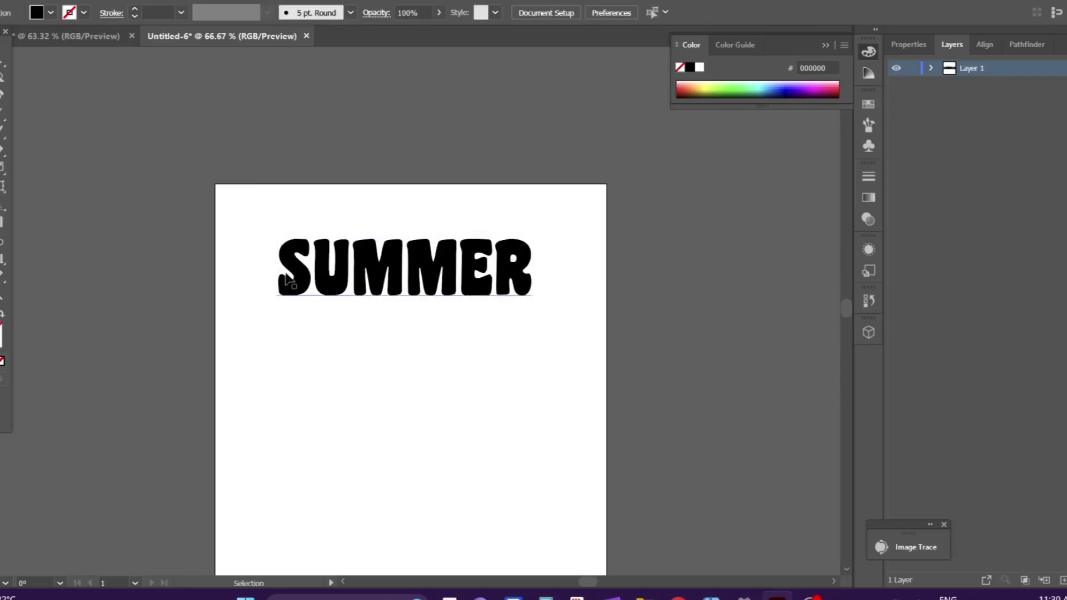
Step: Copy the six colour swatches from the fruit illustration document
left_click(83, 36)
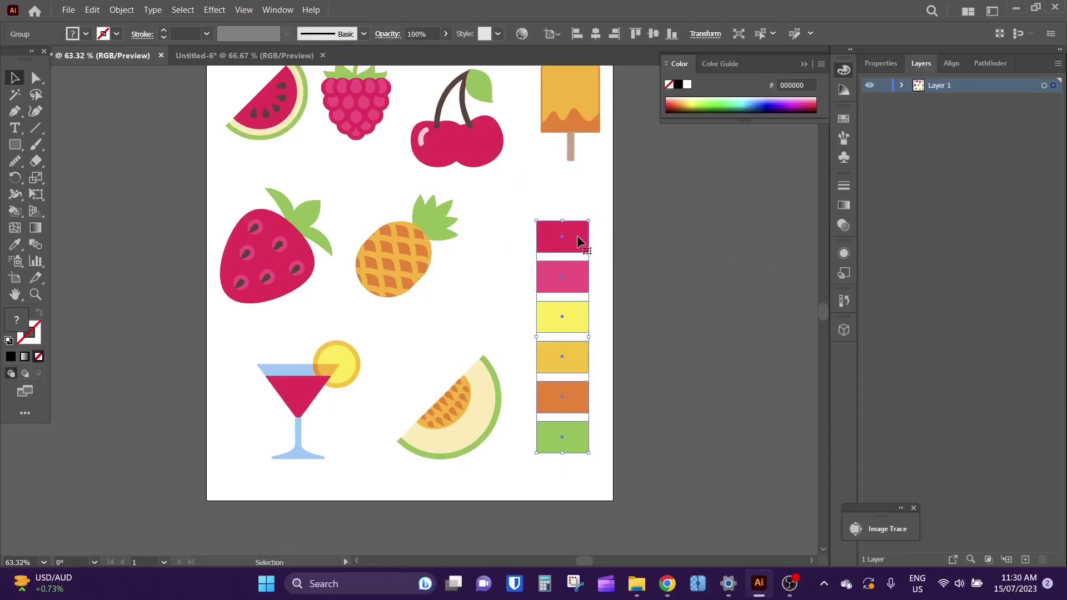
right_click(583, 233)
left_click(611, 255)
Step: Paste the swatches into Untitled-6 and move them left of the artboard
left_click(208, 56)
right_click(188, 262)
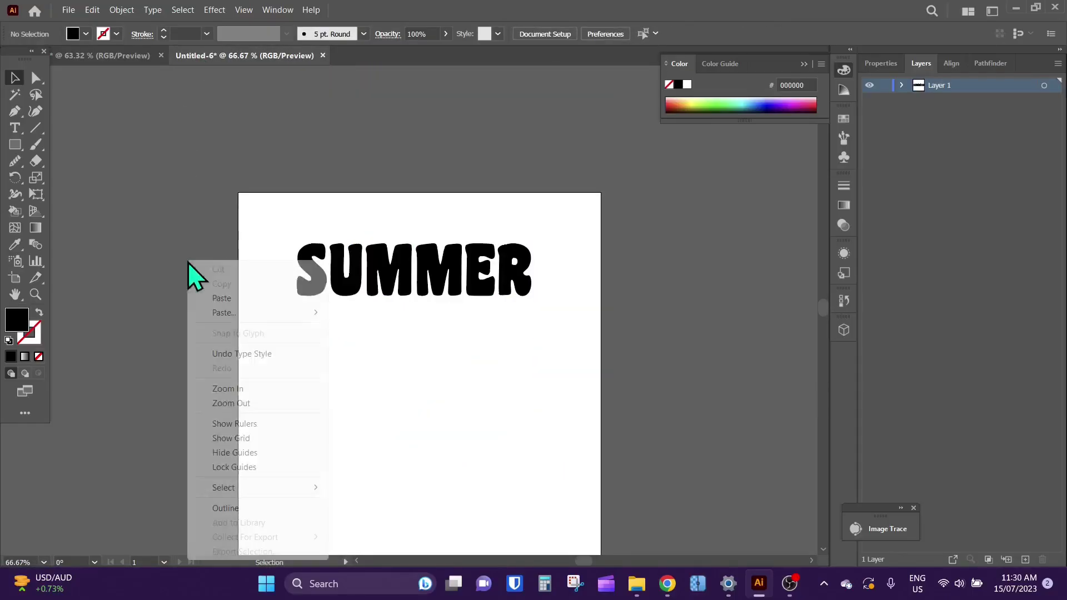
left_click(221, 298)
left_click_drag(417, 206, 190, 195)
left_click(364, 385)
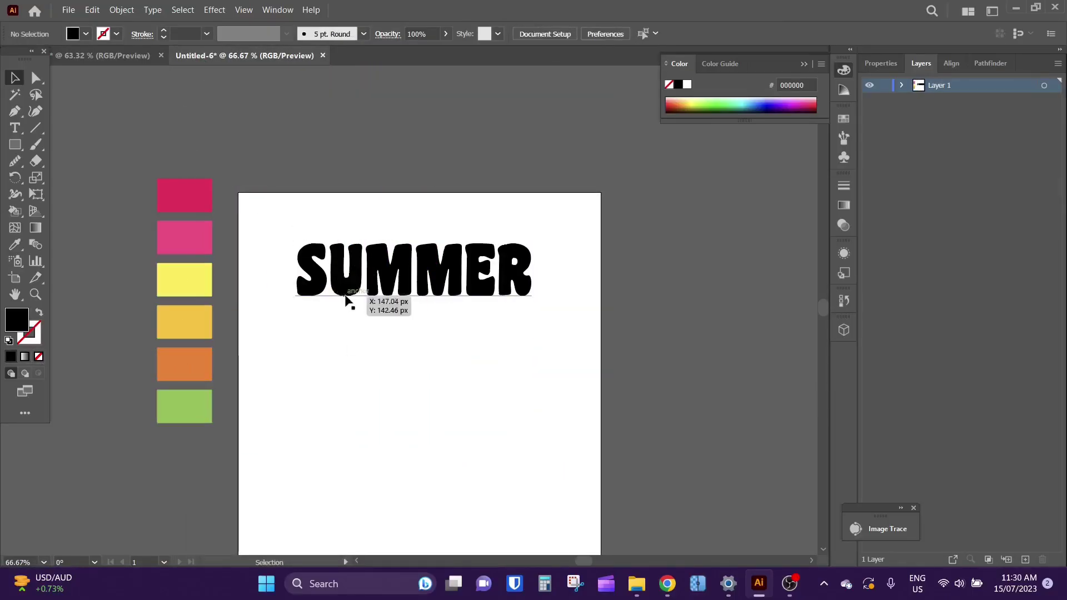
Step: Convert the SUMMER text to outlines
left_click(346, 286)
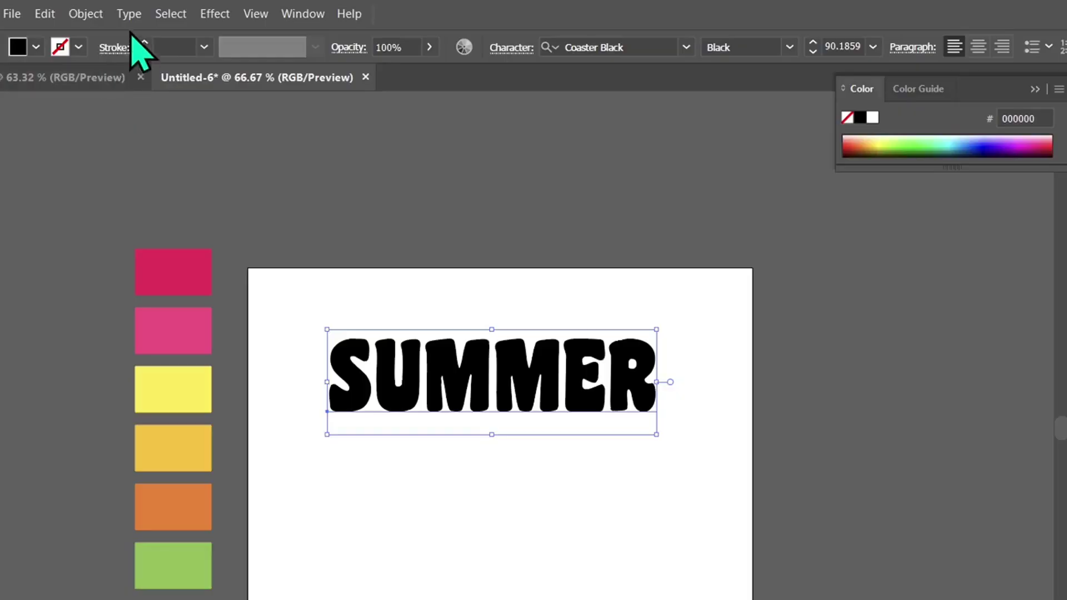
left_click(130, 14)
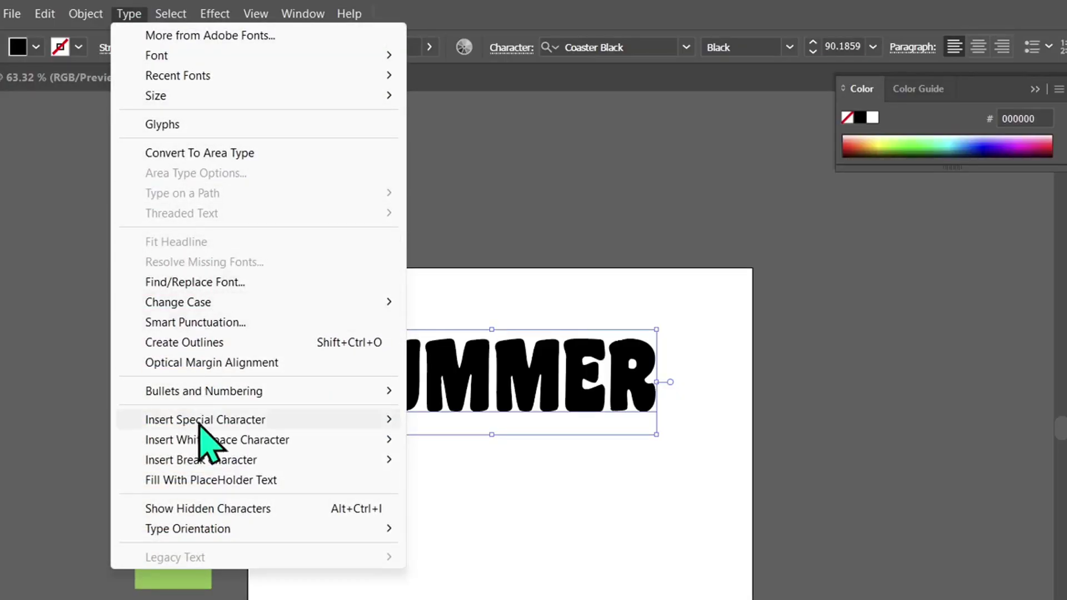
left_click(195, 342)
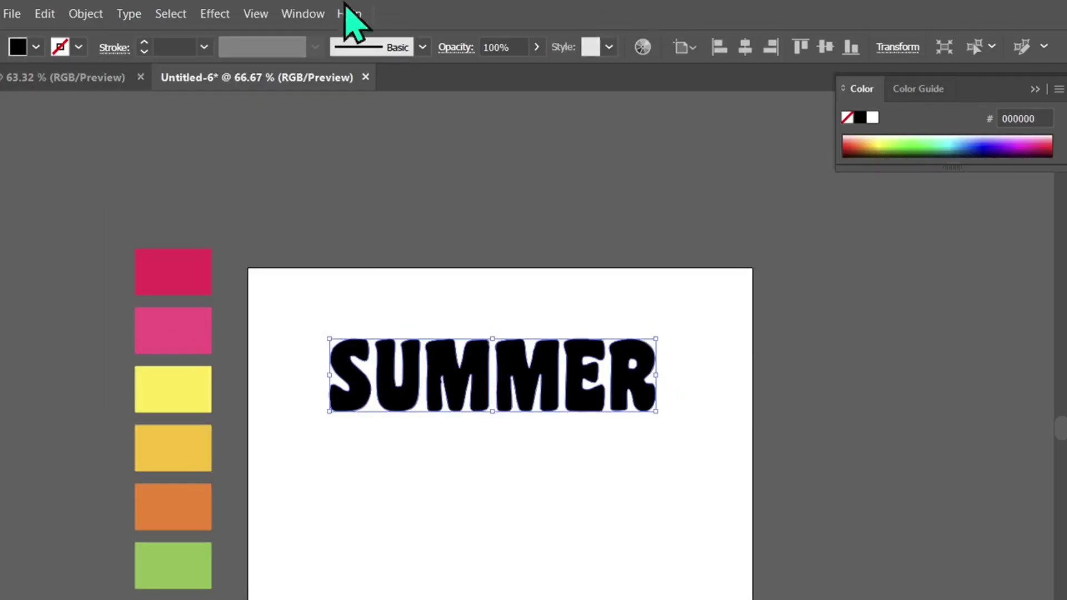
Step: Apply a 4 px Offset Path with Round joins to the outlined letters
left_click(85, 13)
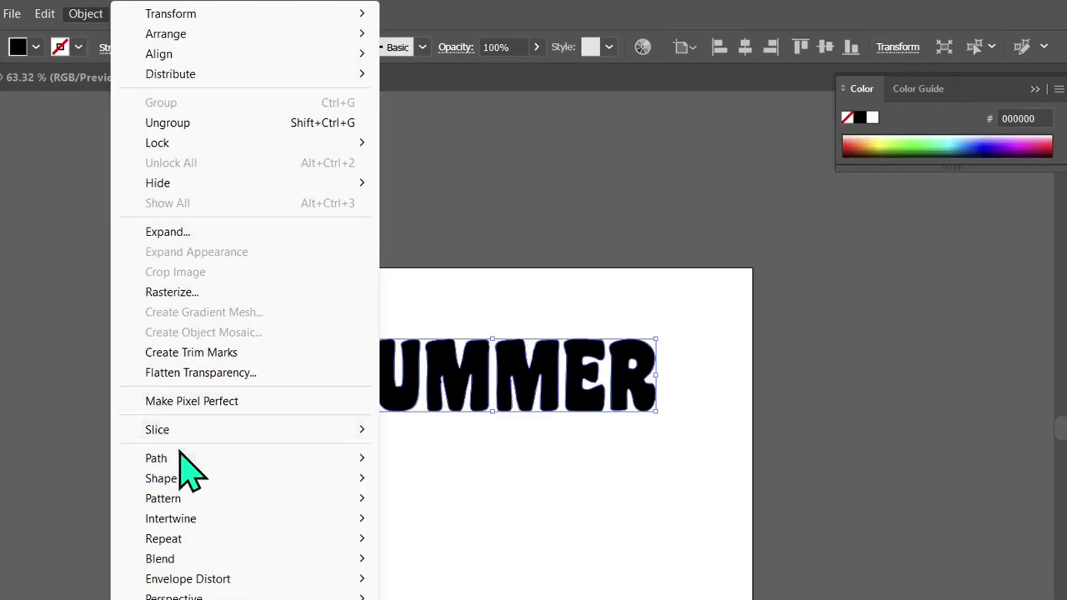
mouse_move(181, 453)
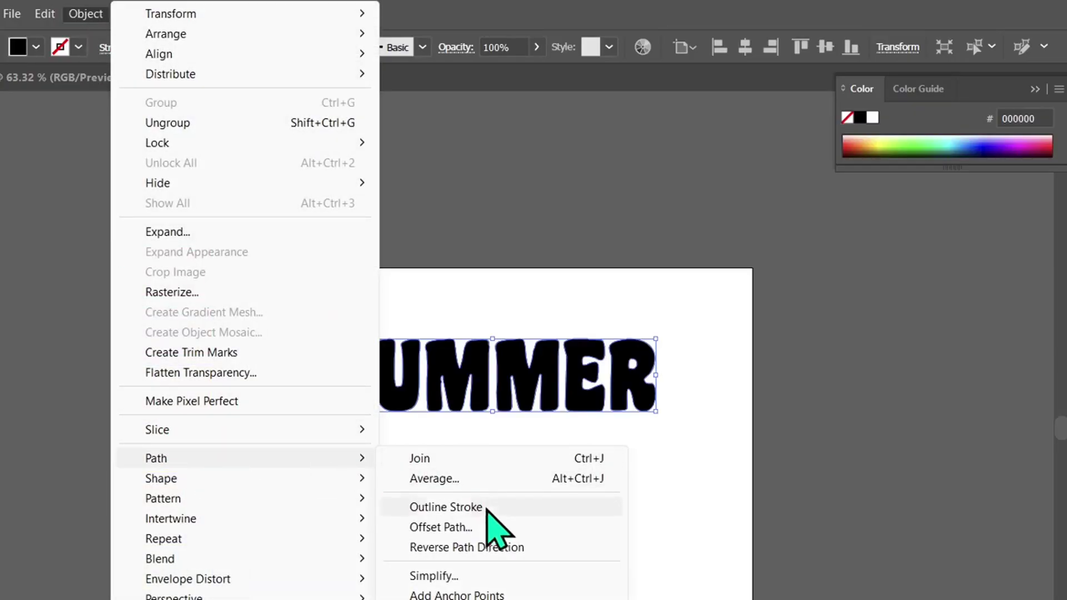
left_click(499, 527)
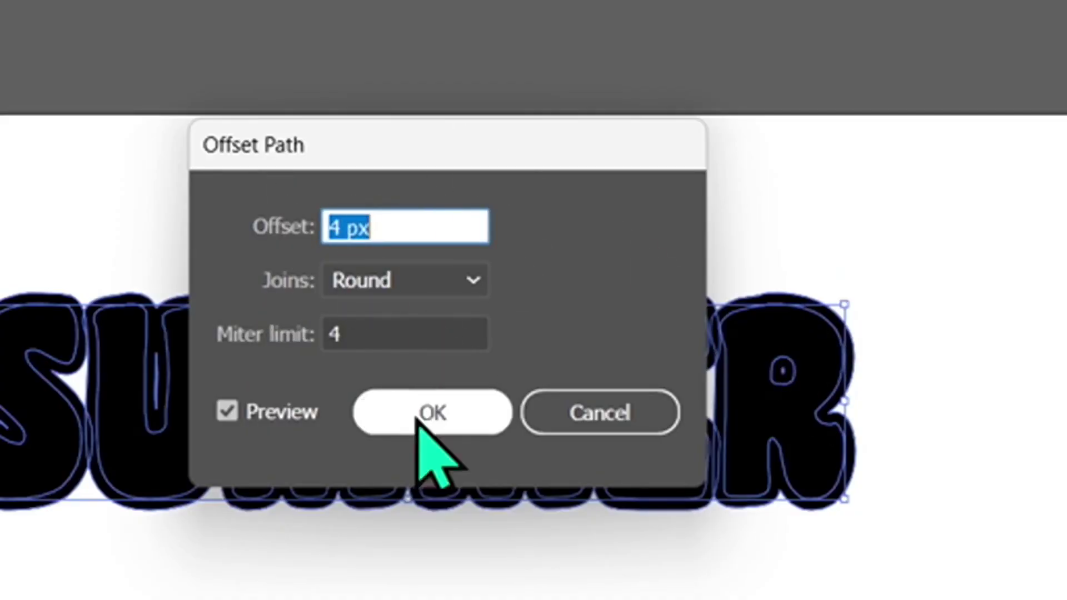
left_click(460, 413)
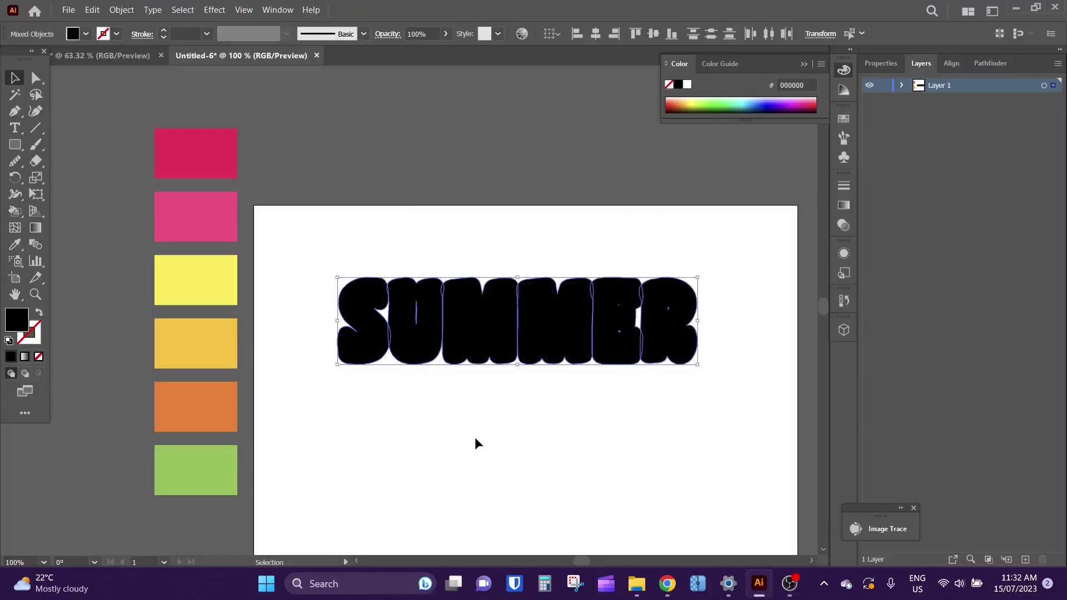
Step: Fill the offset SUMMER shape with the deep pink F50057 swatch using the Eyedropper
key("ctrl+plus")
key("ctrl+plus")
key("ctrl+plus")
key("ctrl+plus")
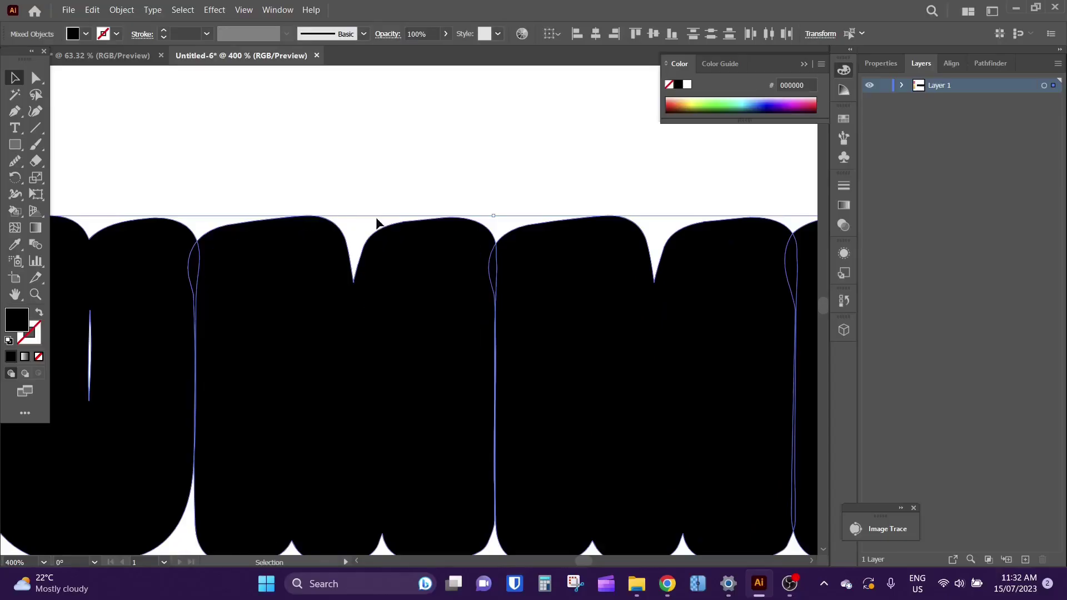
key("ctrl+minus")
key("ctrl+minus")
key("ctrl+minus")
key("ctrl+minus")
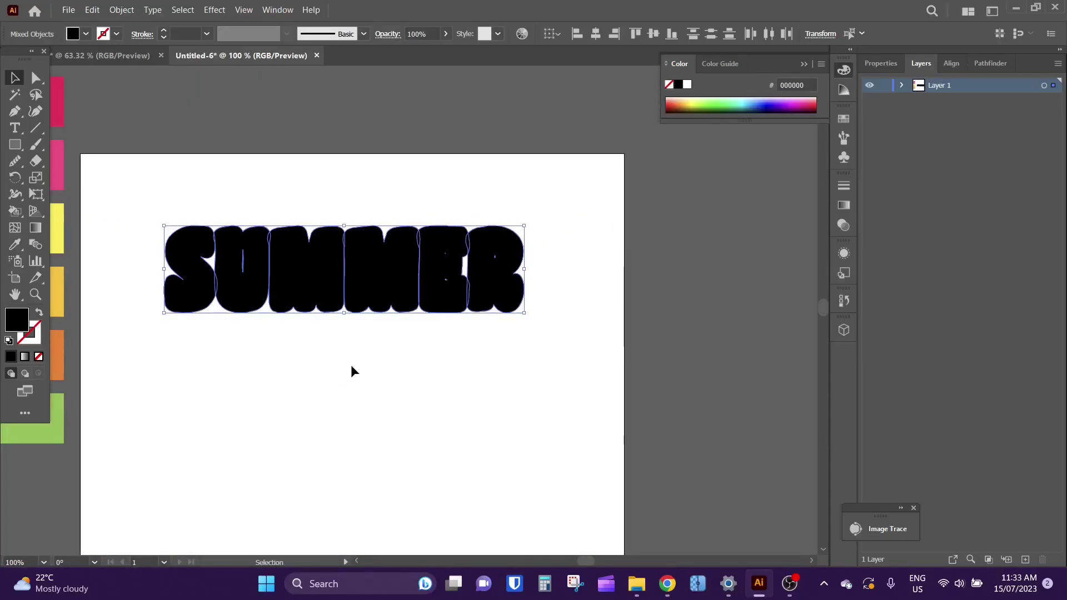
scroll(354, 368, "left", 5)
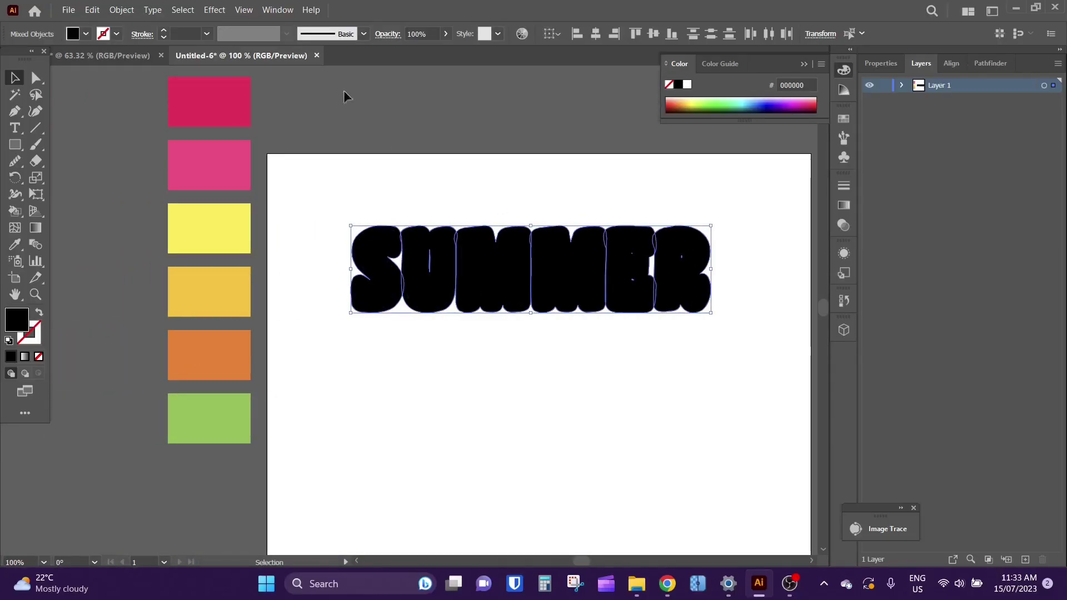
left_click(16, 244)
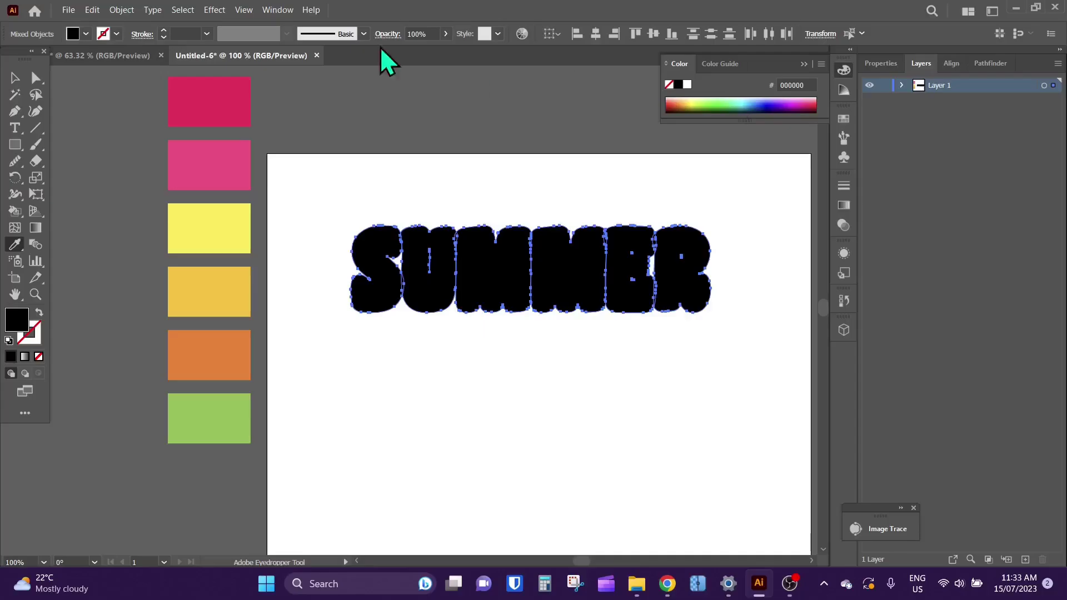
left_click(276, 10)
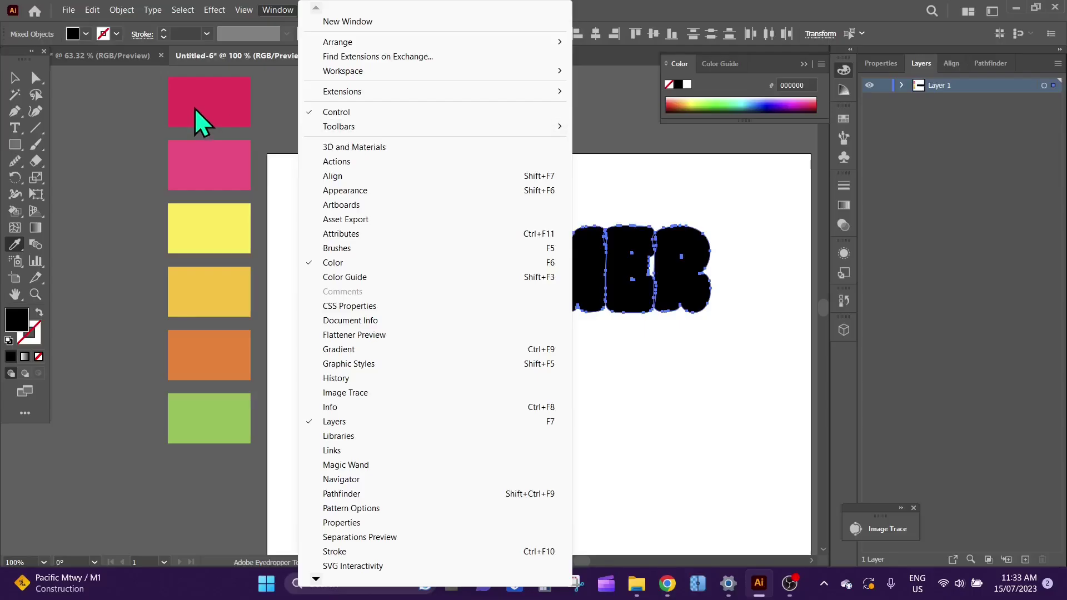
left_click(189, 106)
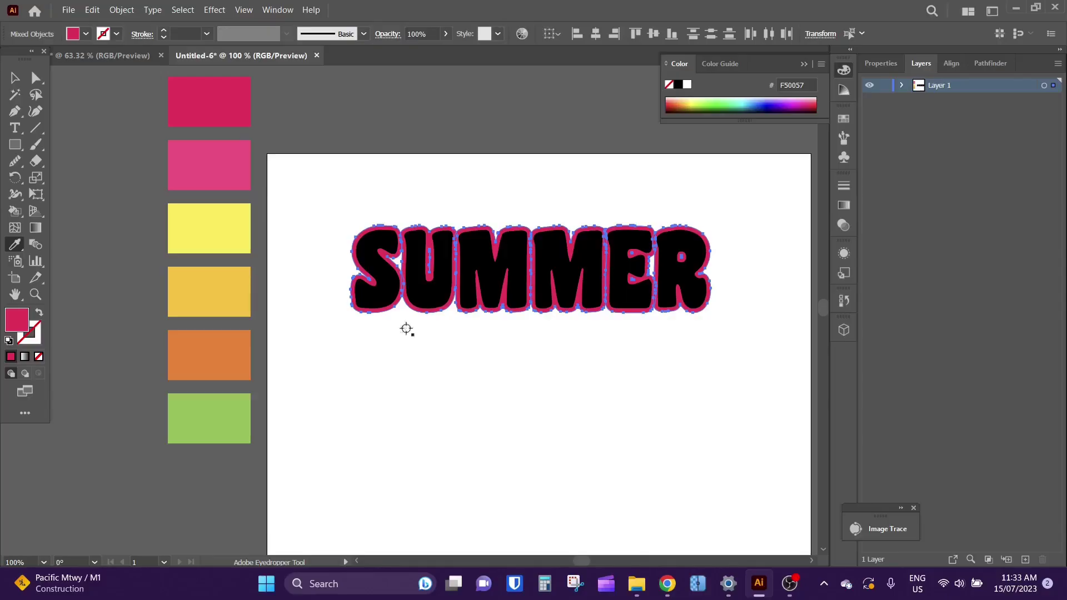
Step: Unite the pink outline pieces into one shape with Pathfinder
left_click(994, 63)
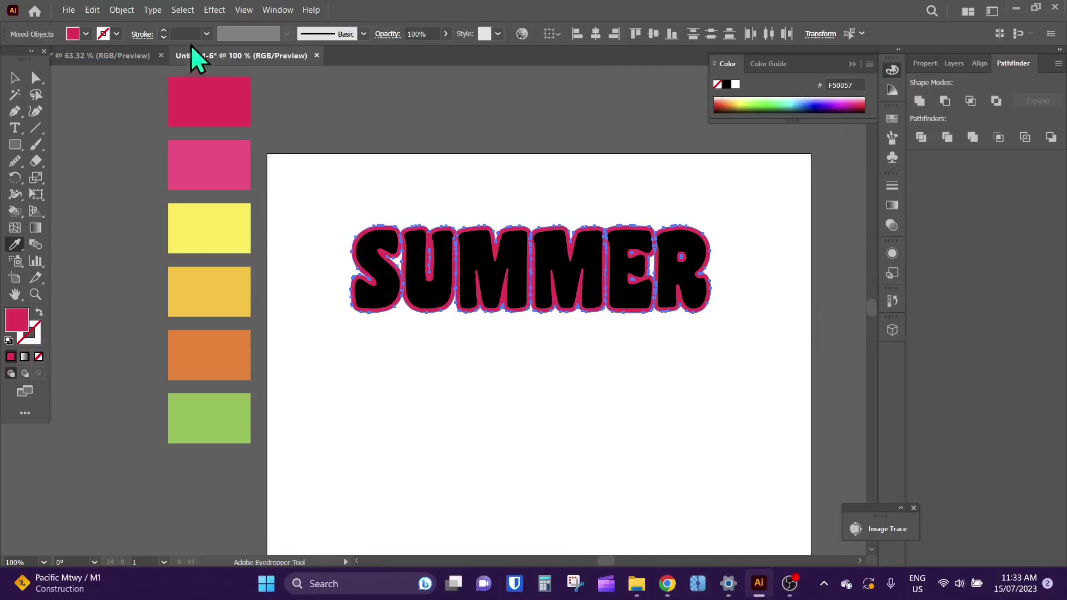
left_click(278, 10)
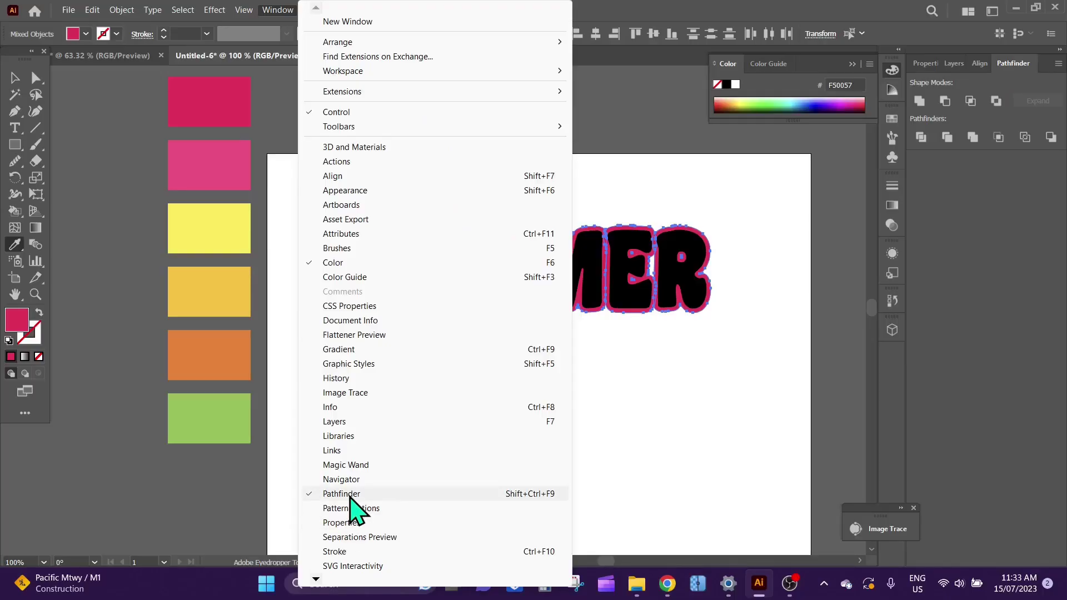
left_click(922, 103)
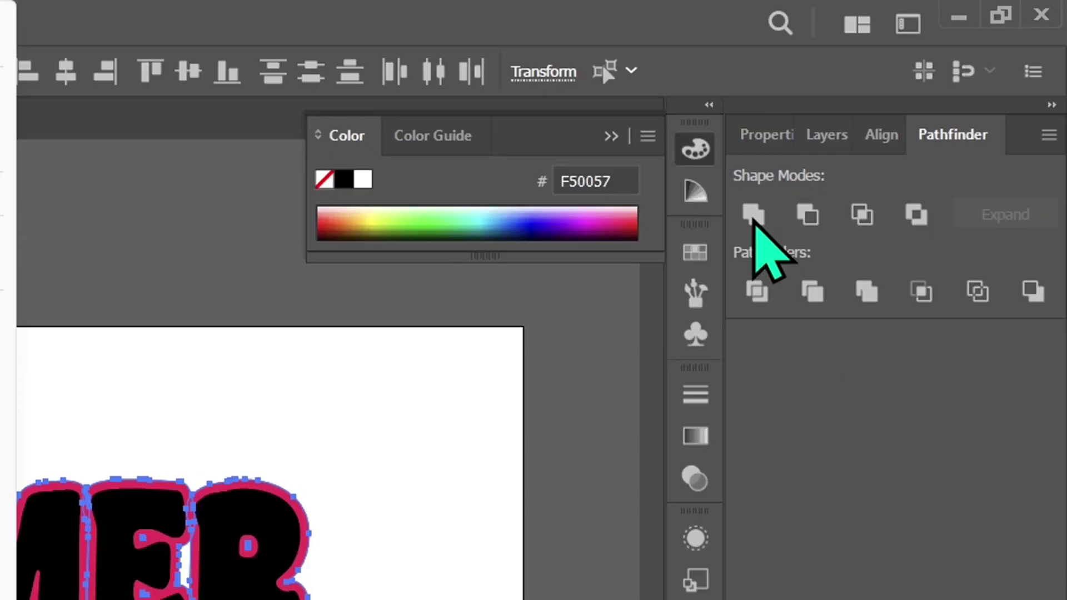
left_click(921, 102)
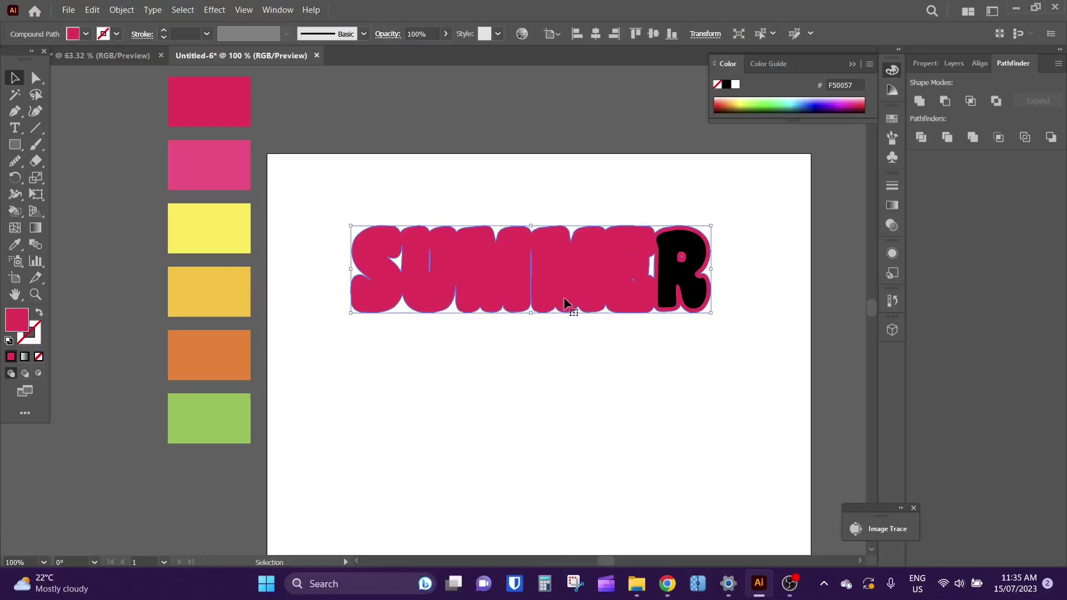
Step: Send the merged pink shape to the back, behind the black letters
right_click(579, 257)
mouse_move(638, 463)
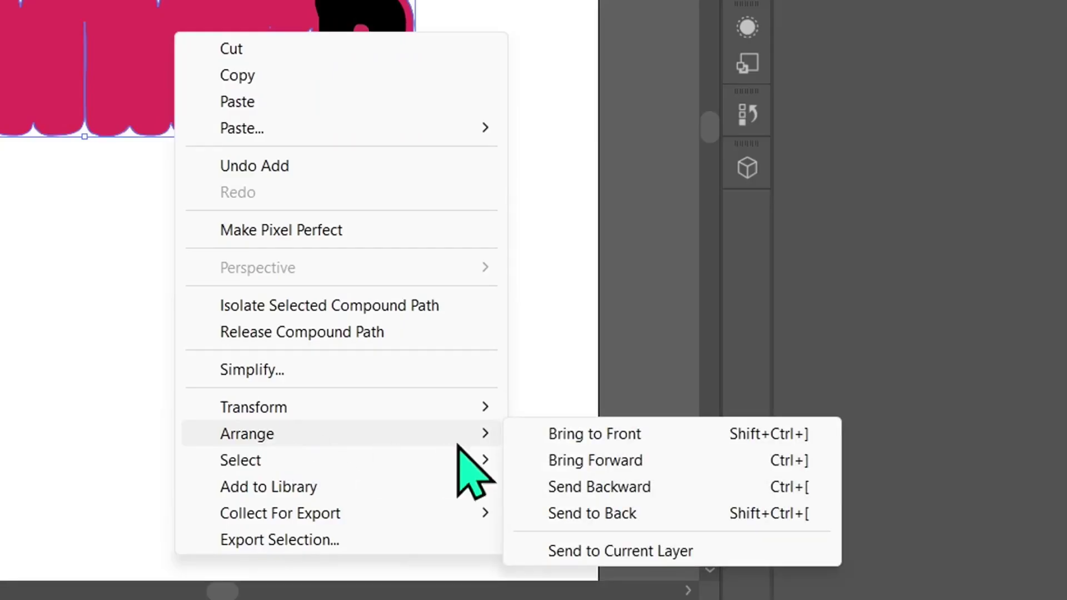
left_click(581, 514)
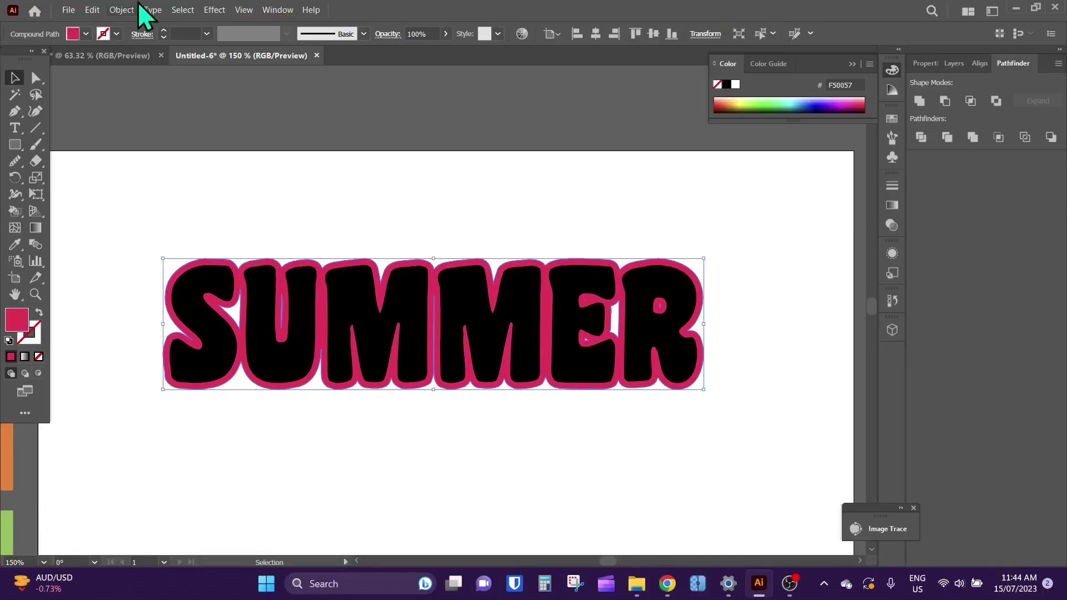
Step: Add another 4 px offset outline and fill it with the light pink FF4081 swatch
left_click(122, 10)
mouse_move(180, 330)
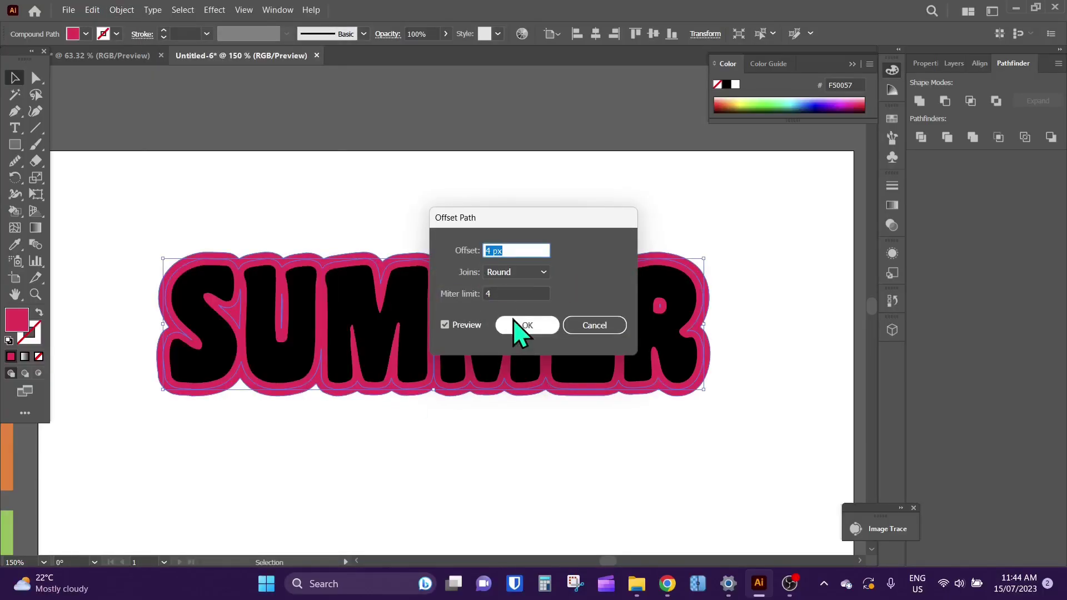
left_click(529, 326)
scroll(300, 432, "left", 8)
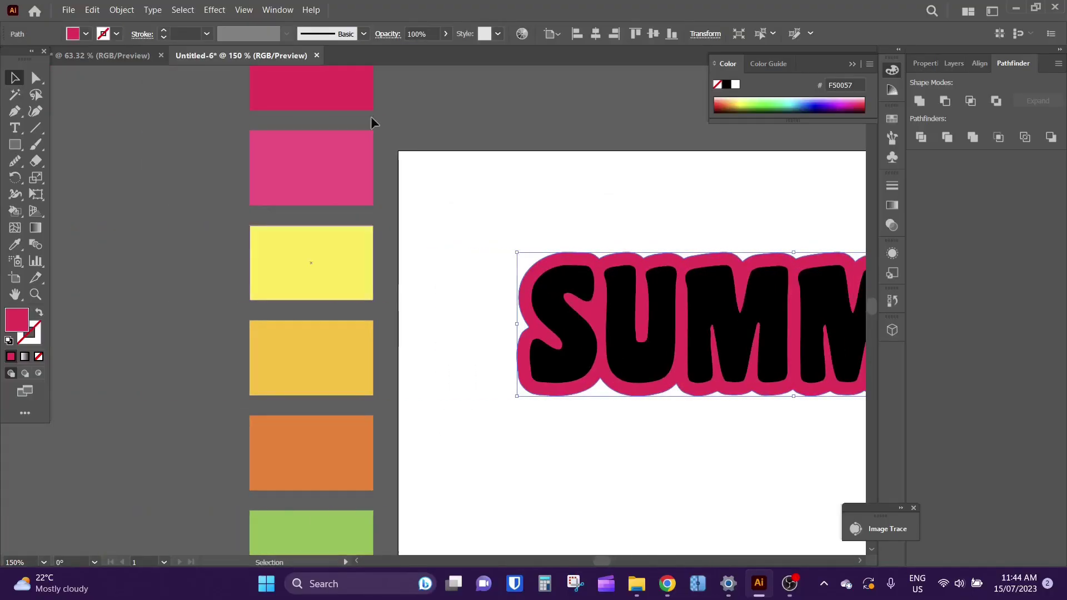
left_click(15, 246)
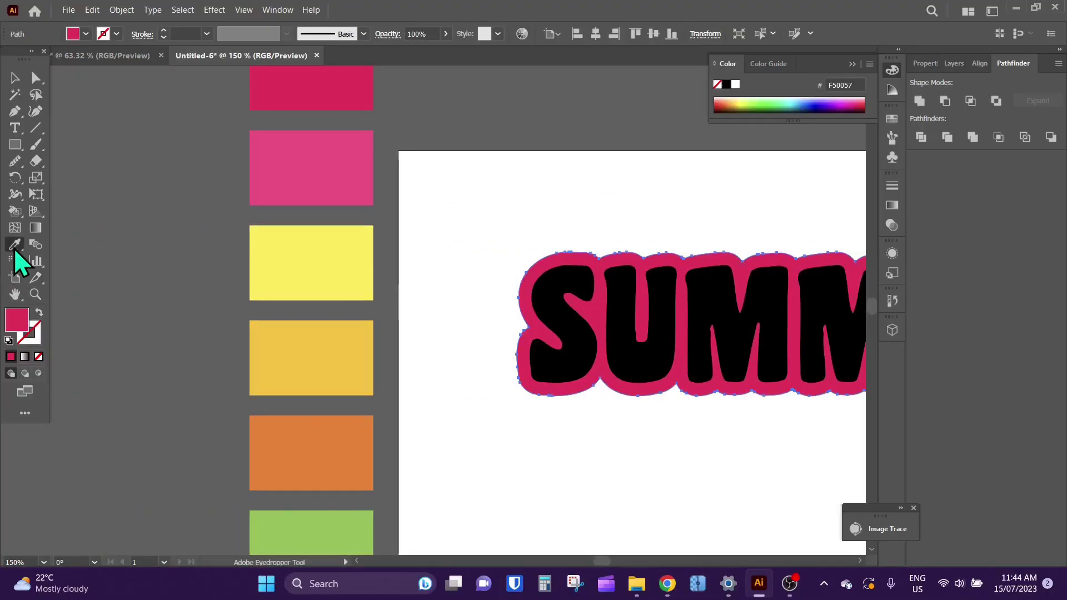
left_click(286, 163)
scroll(646, 458, "right", 8)
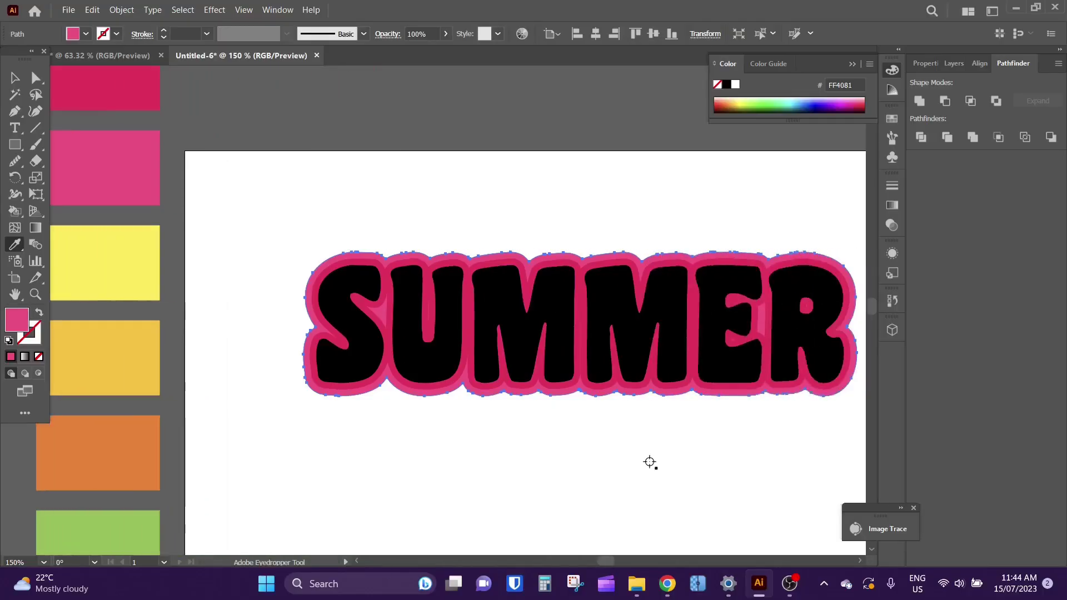
scroll(586, 350, "up", 4)
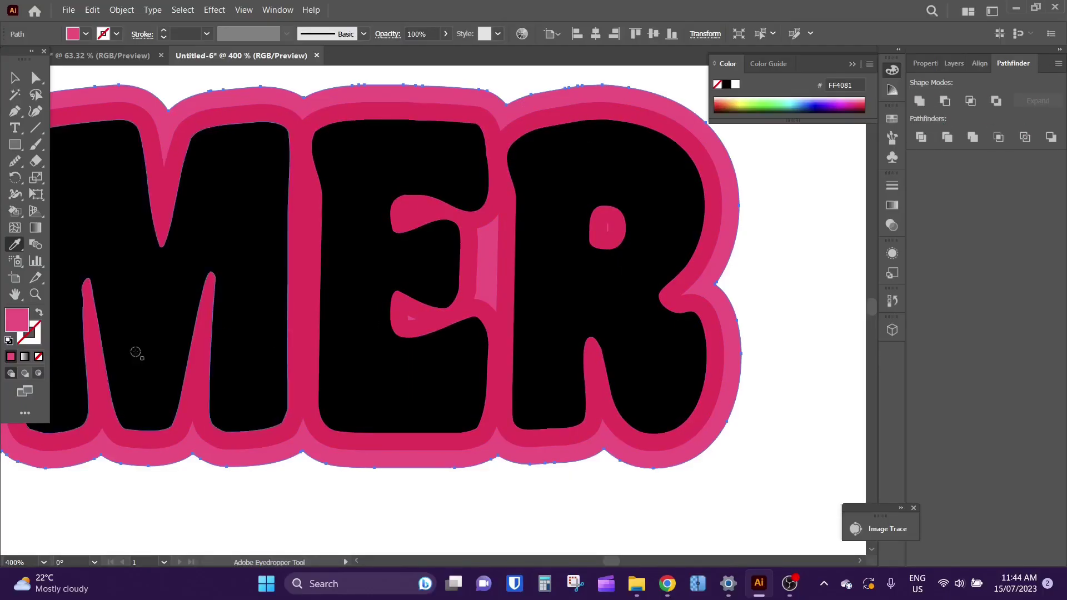
key("ctrl+1")
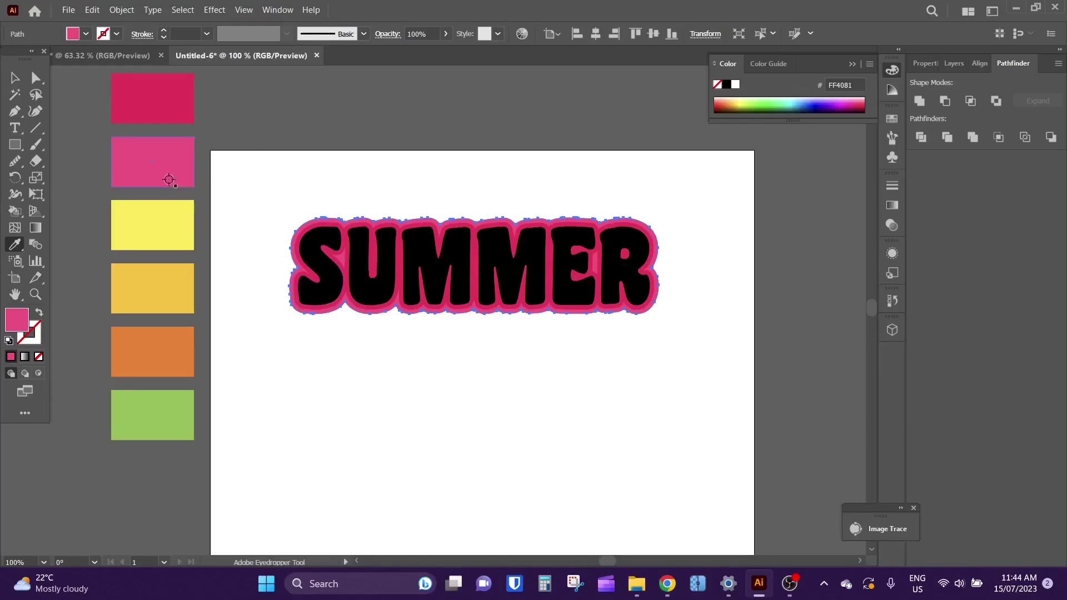
Step: Add two 4 px offset rings, filling them yellow and golden yellow
left_click(92, 10)
left_click(122, 10)
left_click(122, 10)
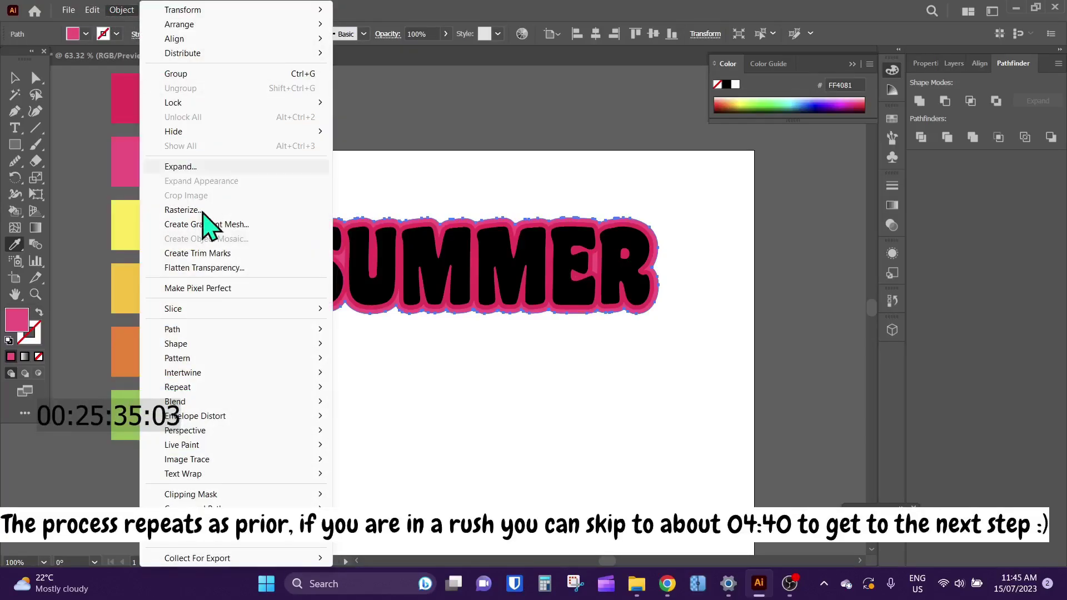
mouse_move(197, 330)
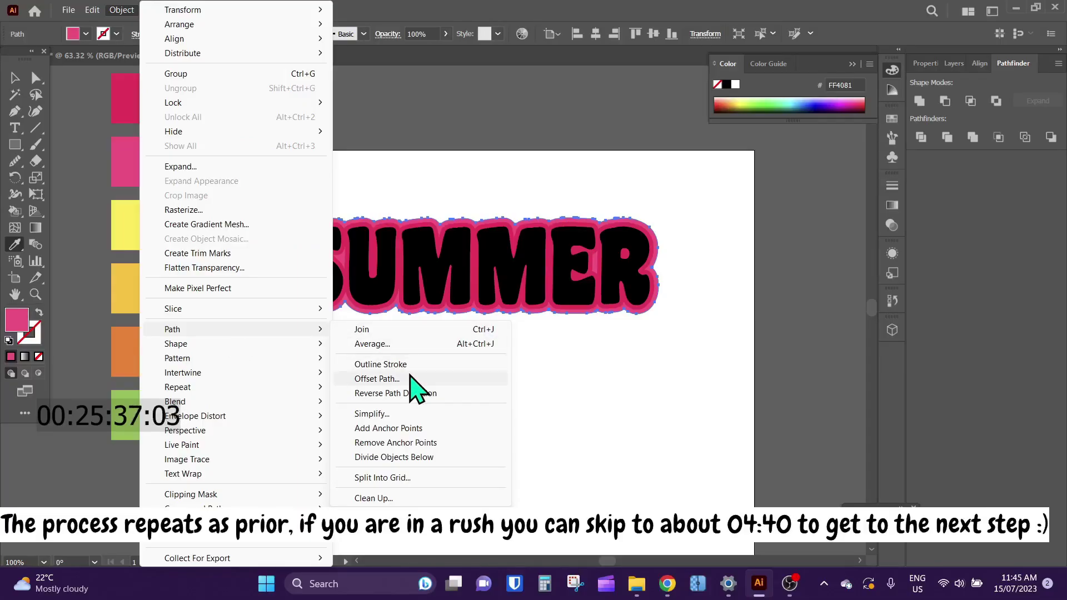
left_click(376, 379)
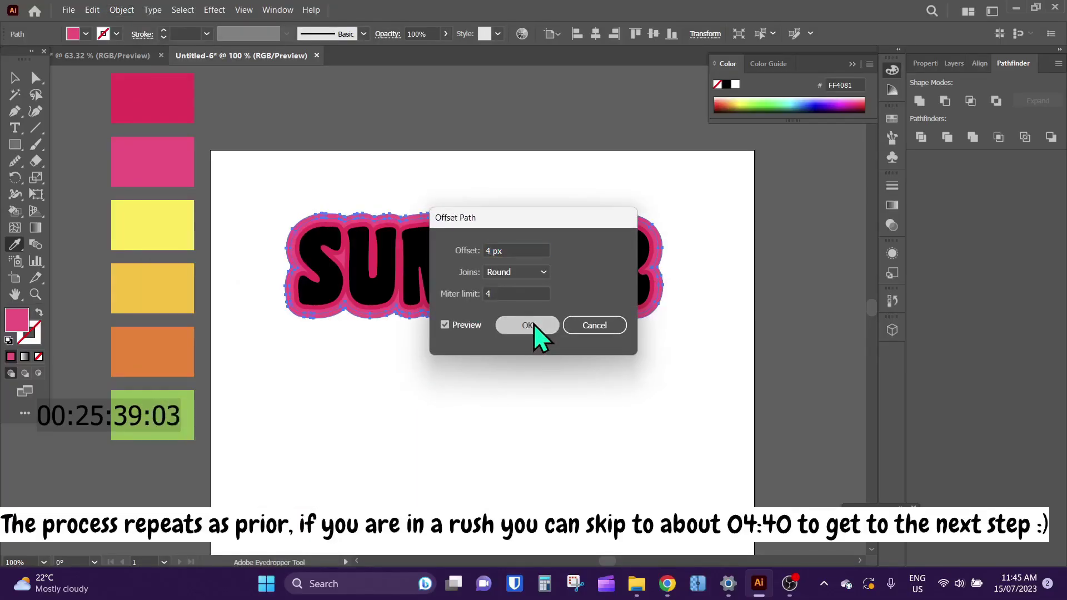
left_click(533, 325)
left_click(190, 217)
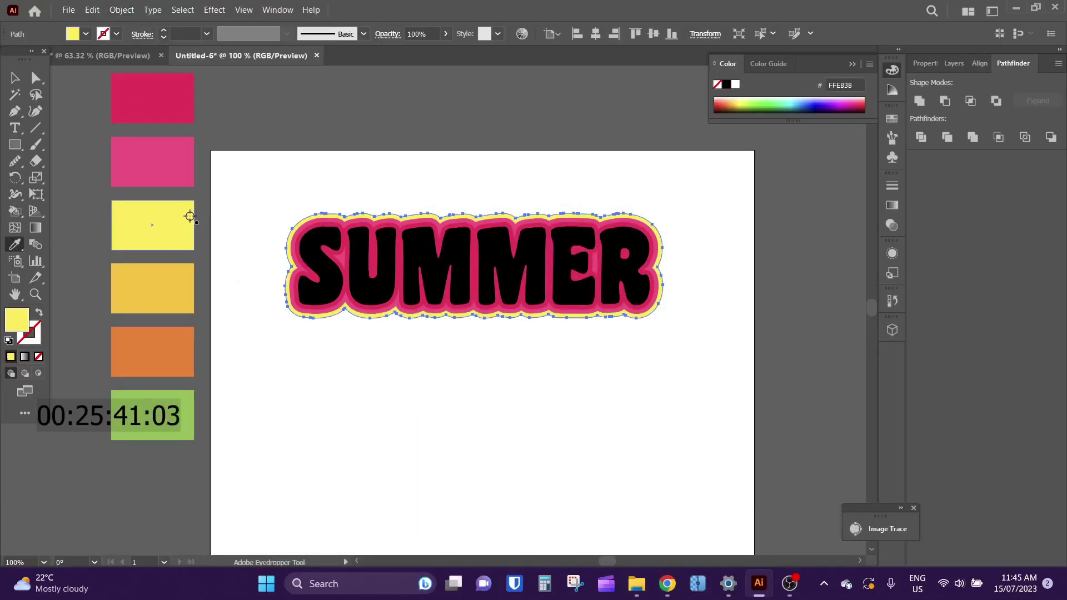
left_click(120, 11)
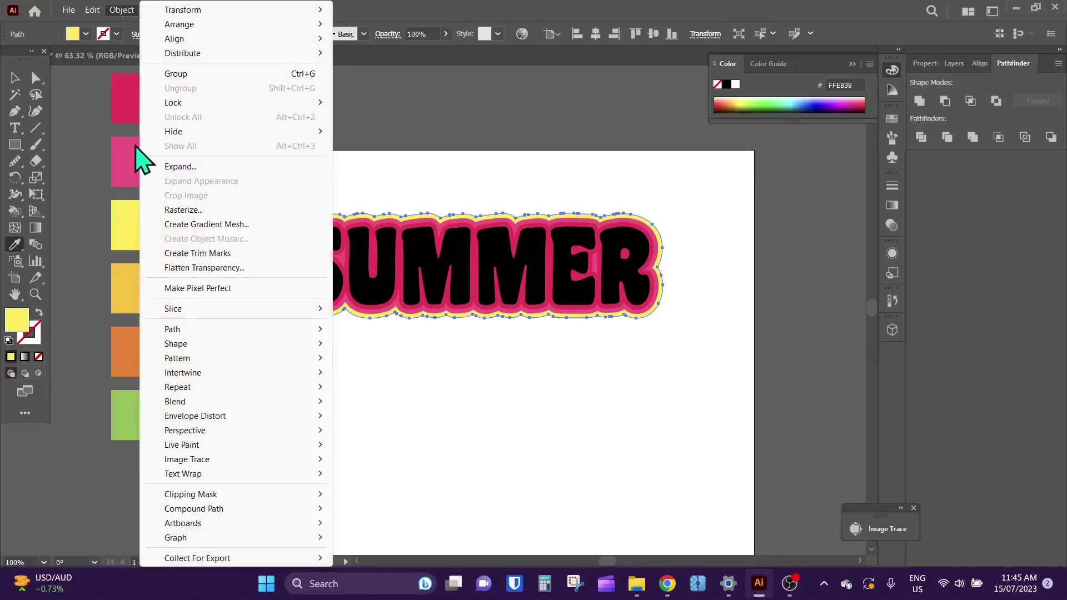
mouse_move(172, 330)
left_click(401, 378)
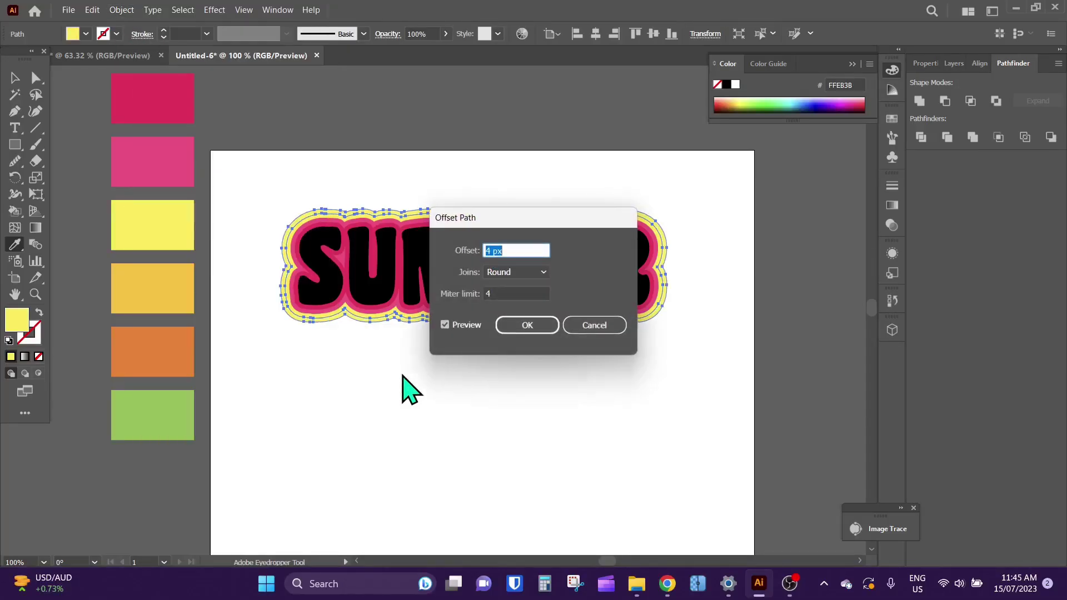
left_click(523, 326)
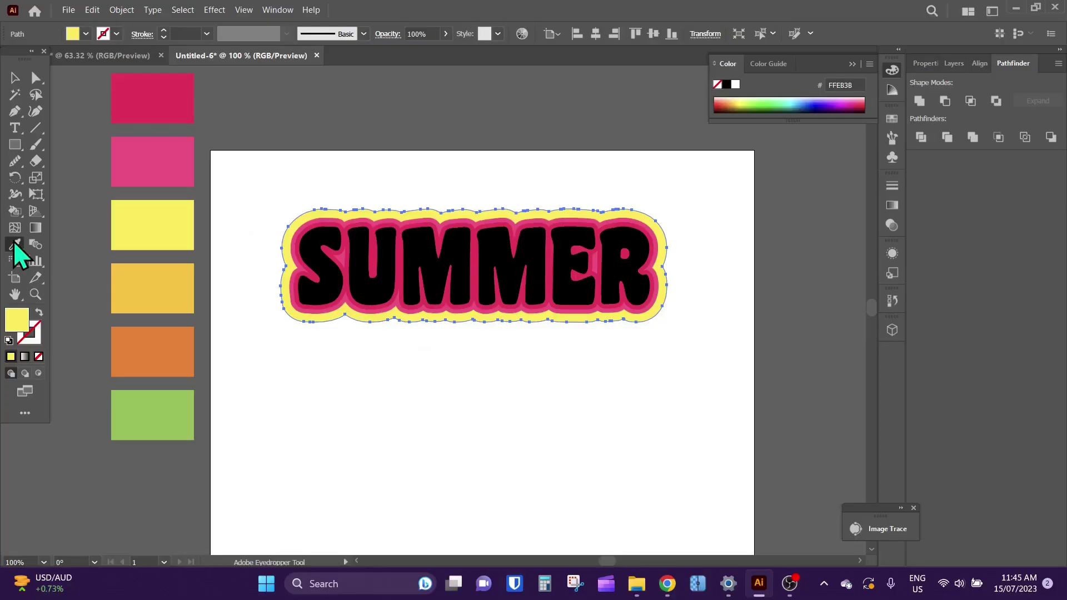
left_click(122, 289)
Step: Add two more 4 px offset rings, filling them orange and then green
left_click(118, 10)
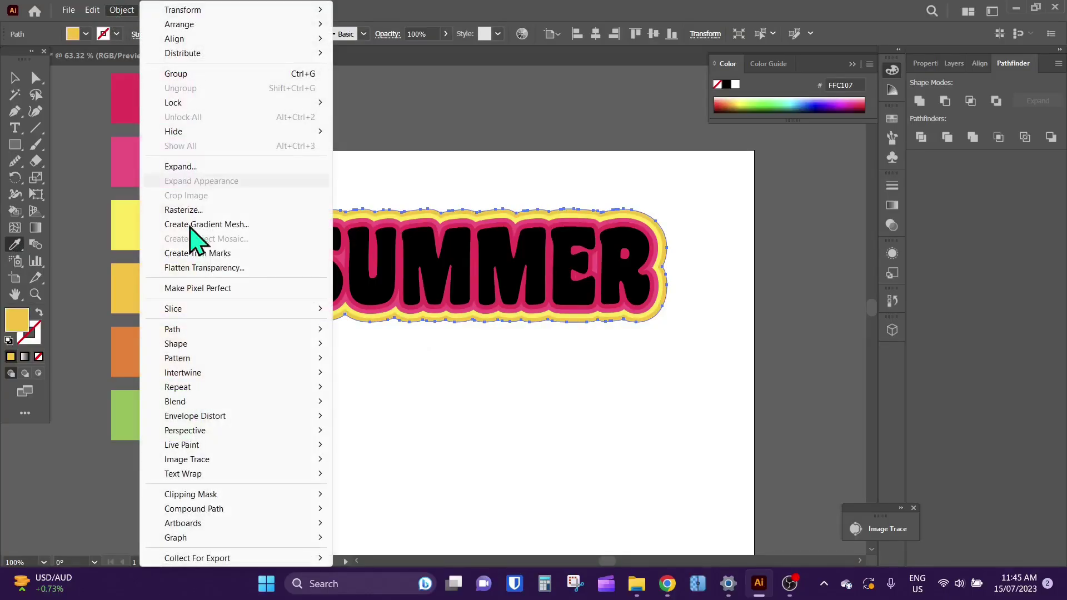
mouse_move(203, 331)
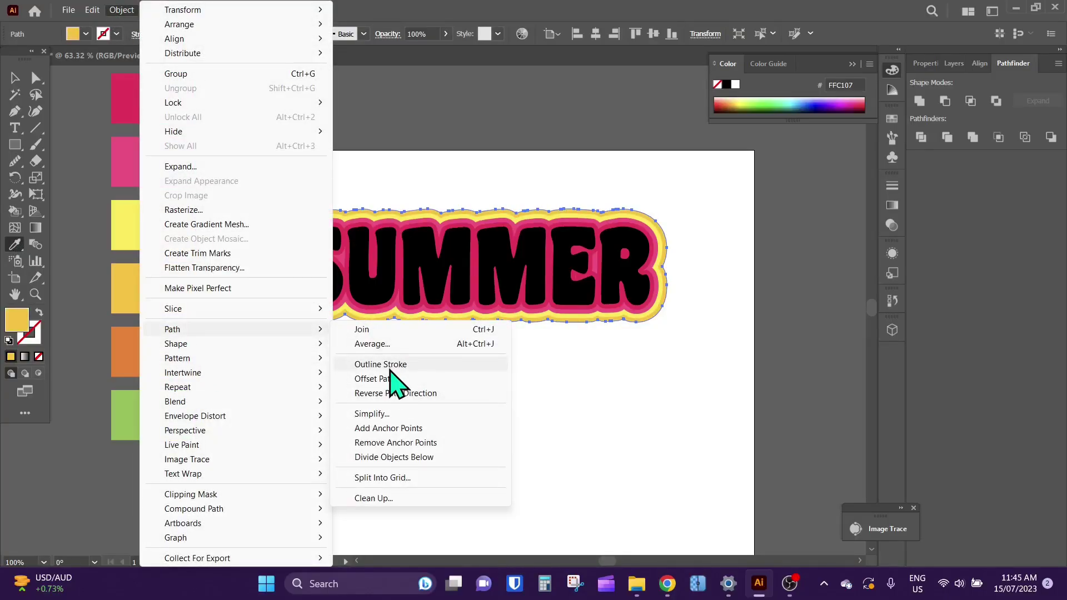
left_click(418, 380)
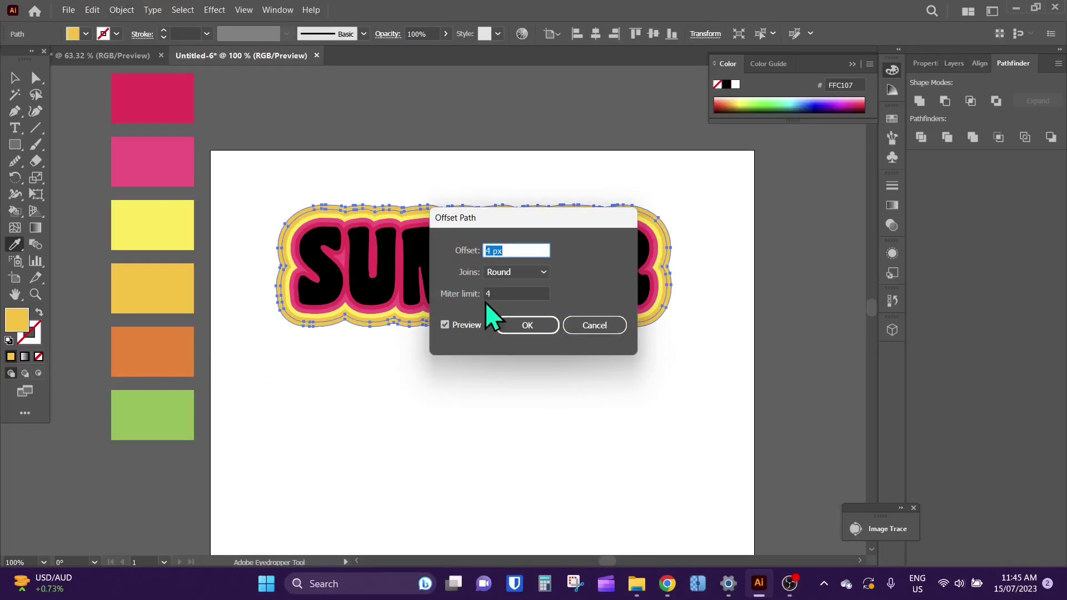
left_click(530, 324)
left_click(145, 344)
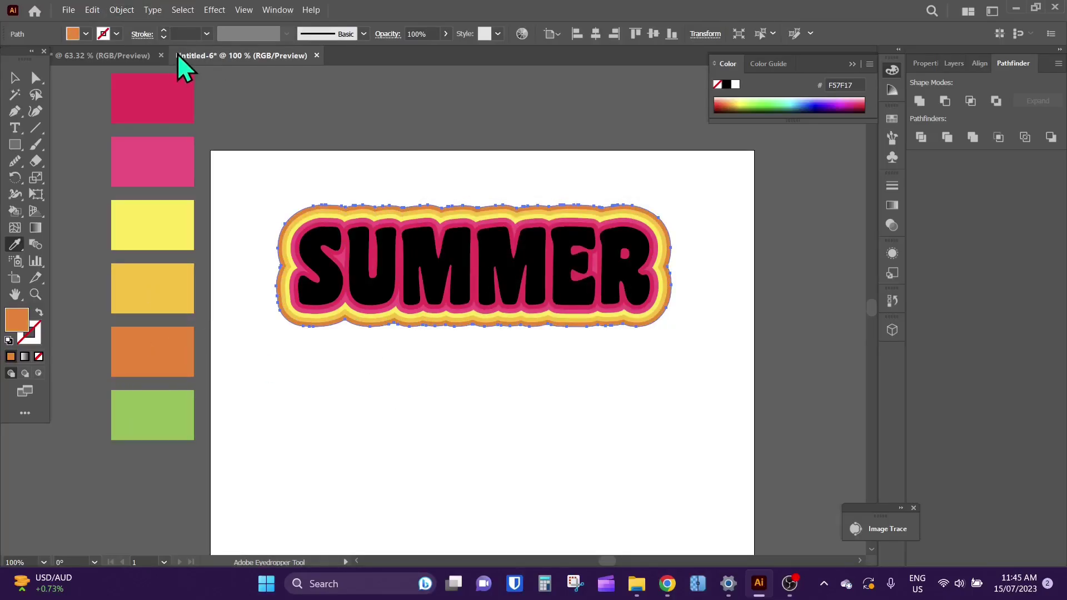
left_click(128, 6)
mouse_move(213, 333)
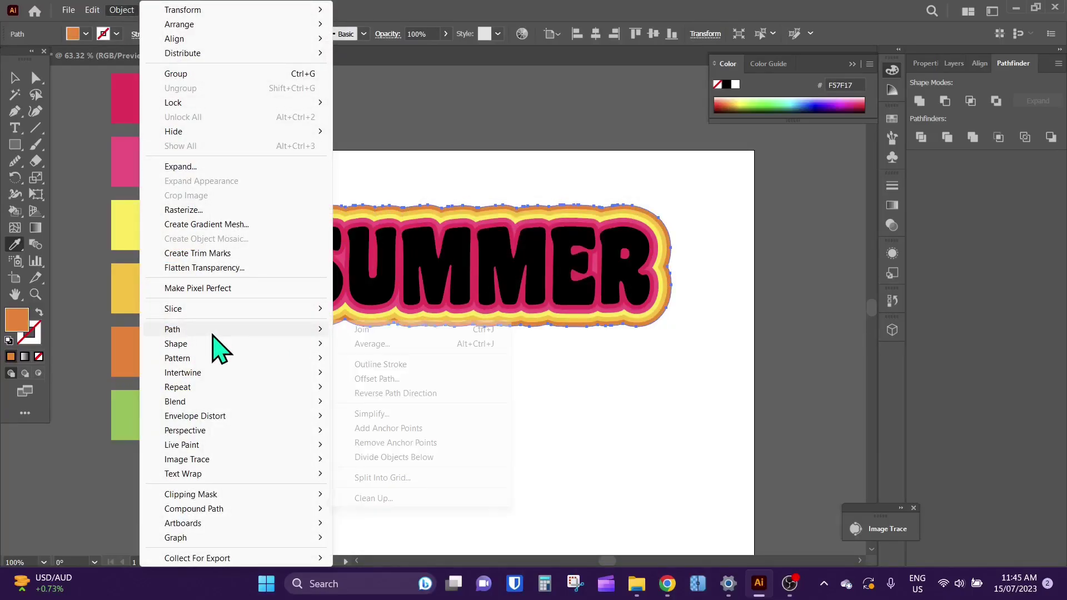
left_click(405, 380)
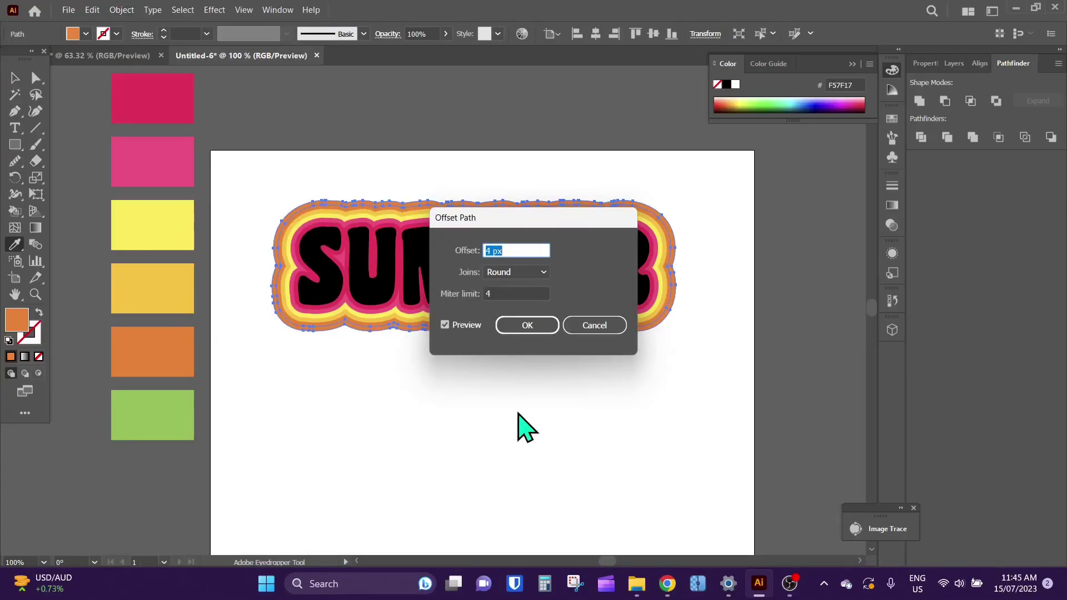
left_click(519, 327)
left_click(168, 421)
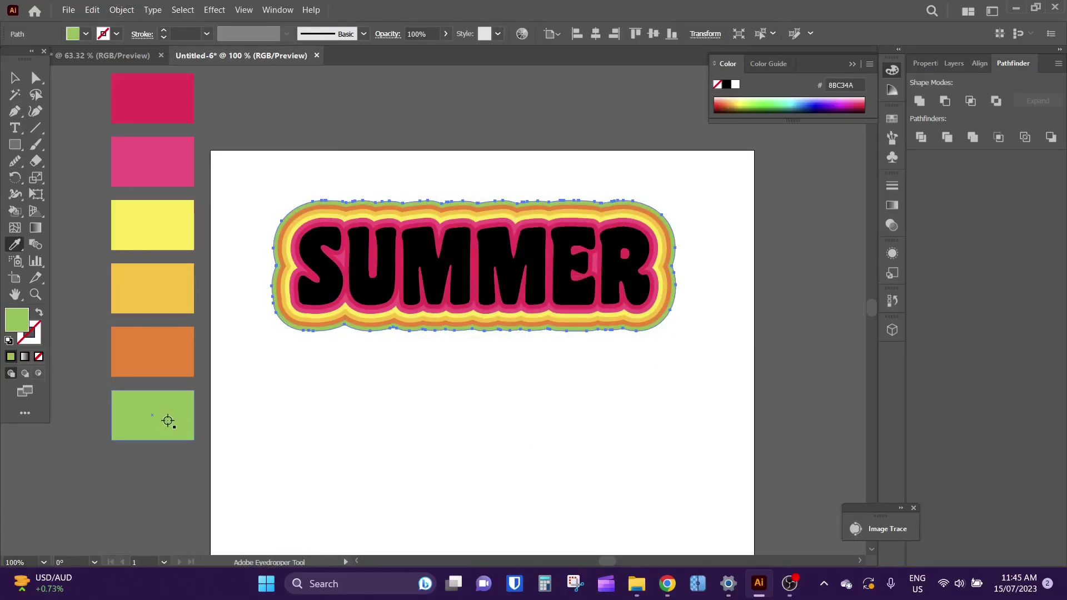
Step: Select the individual SUMMER letter paths with Direct Selection
scroll(589, 211, "up", 4)
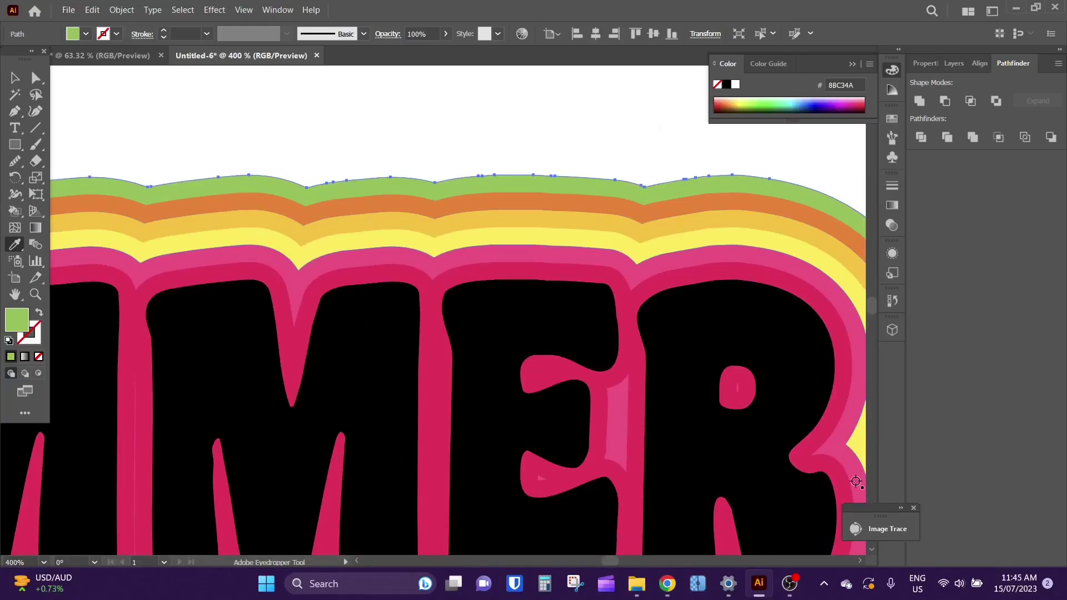
scroll(315, 229, "down", 5)
key("a")
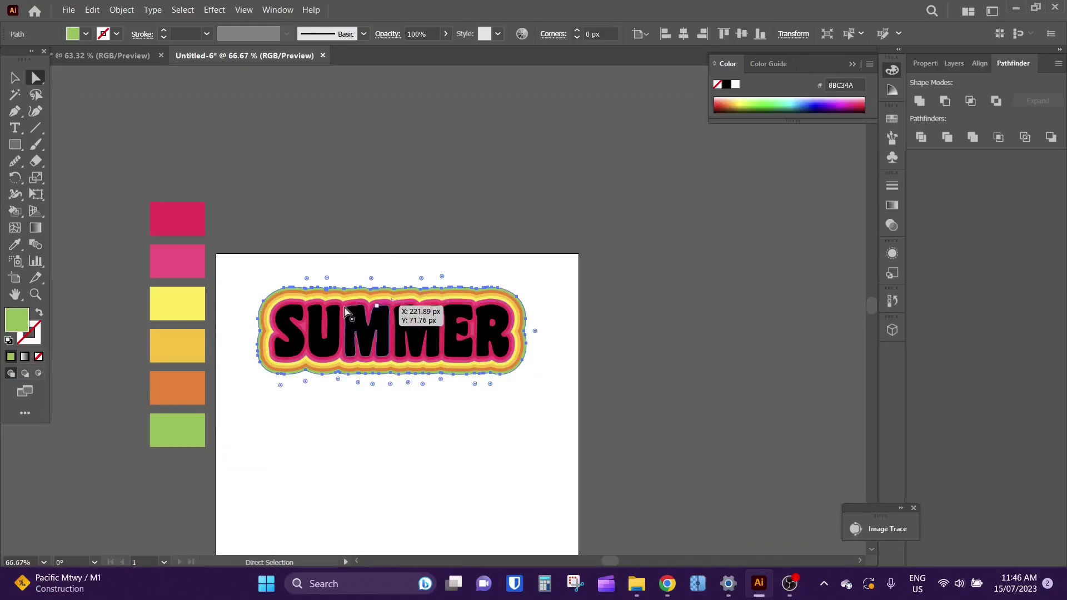
scroll(306, 353, "up", 3)
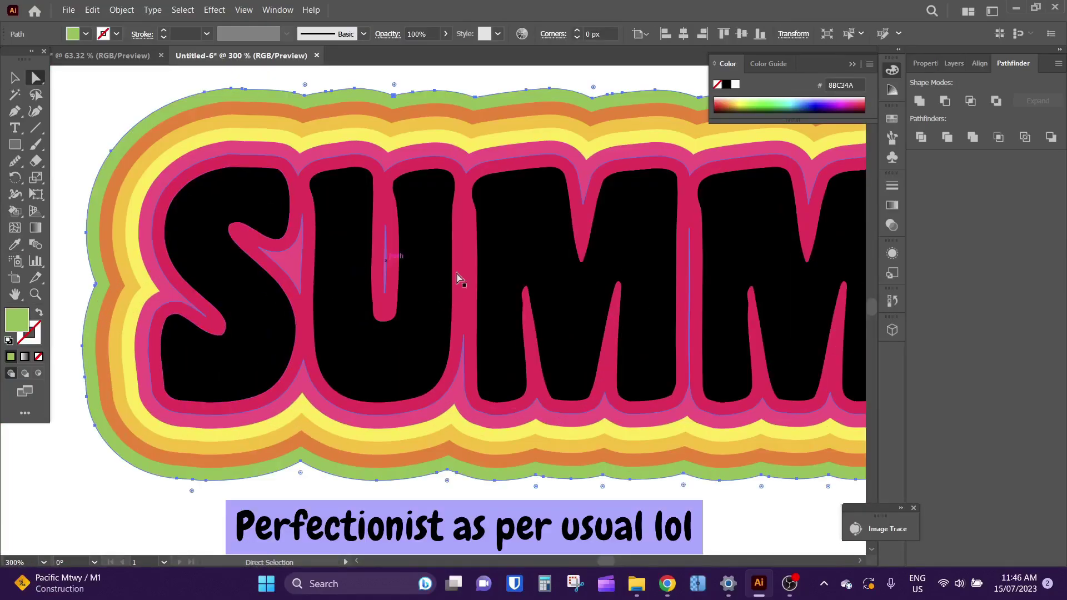
scroll(345, 321, "down", 1)
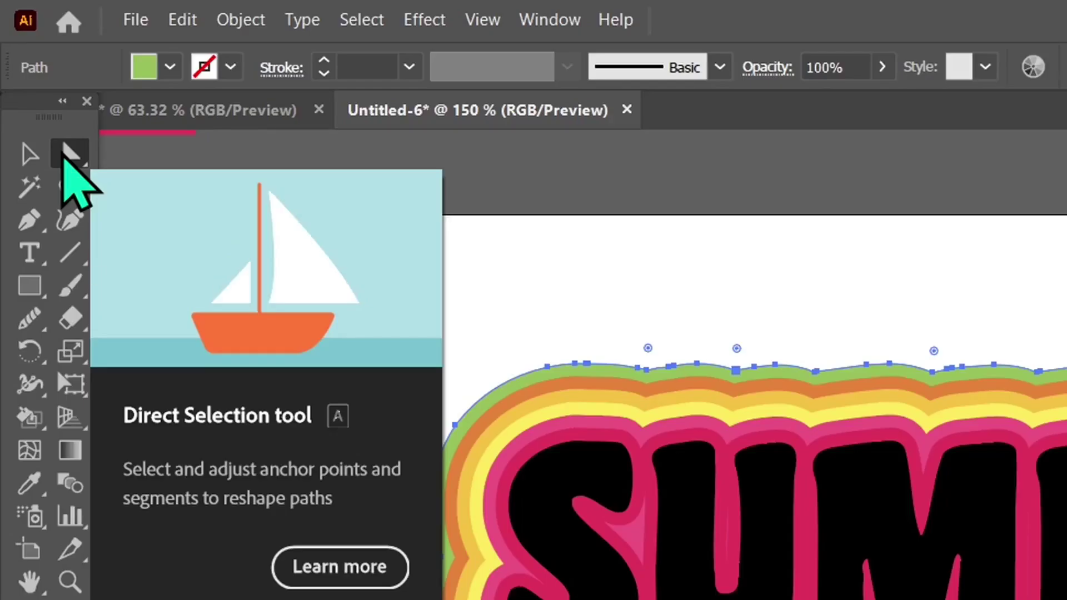
left_click(307, 301)
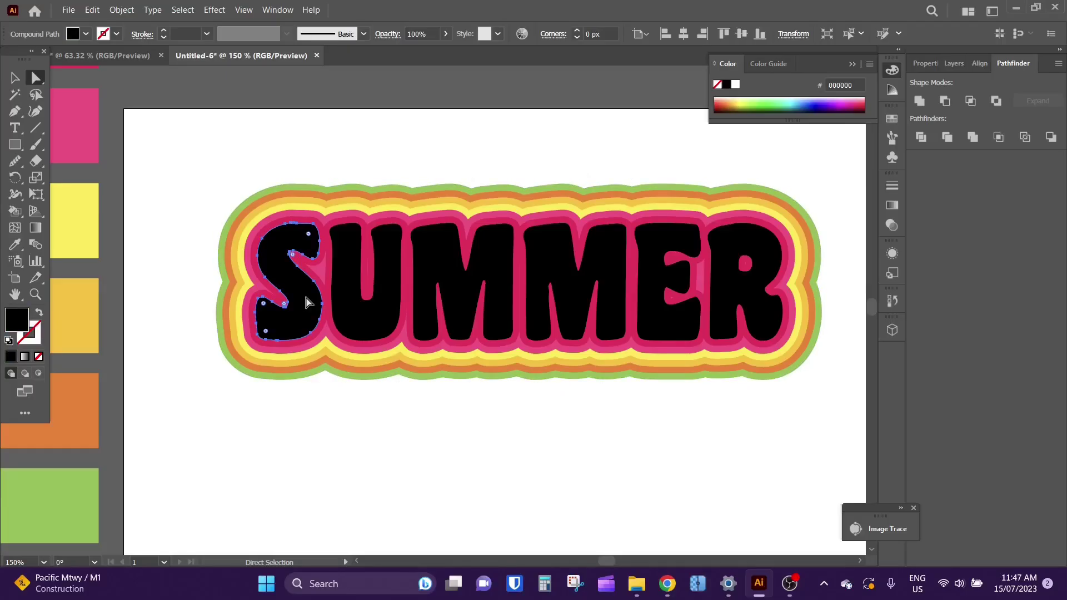
left_click(356, 315, "shift")
left_click(452, 260, "shift")
left_click(650, 281, "shift")
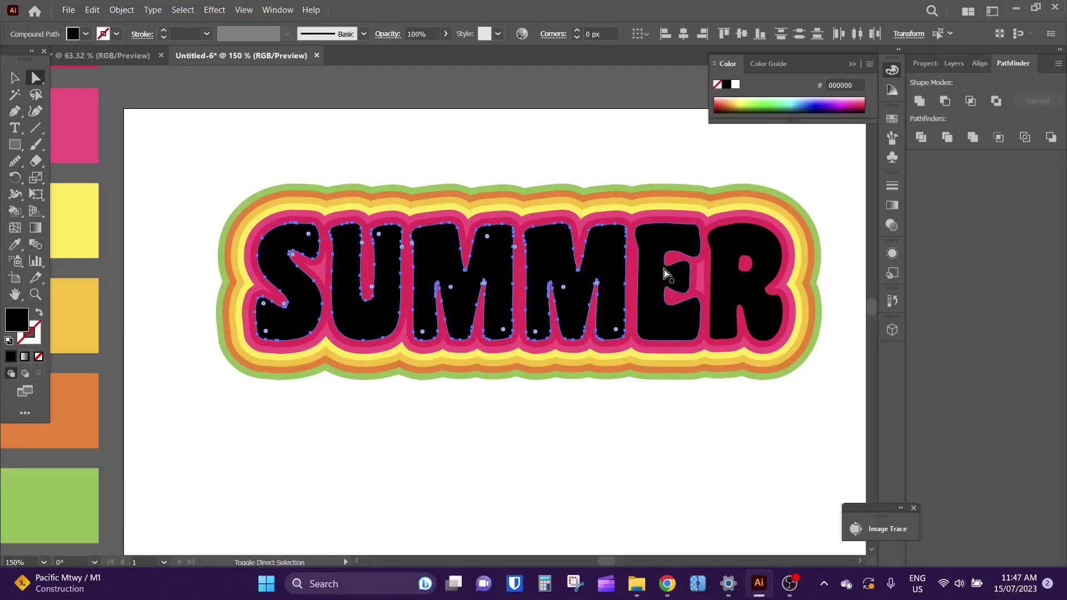
Step: Fill the selected letters with light cyan #81EAF2
double_click(17, 327)
left_click(739, 300)
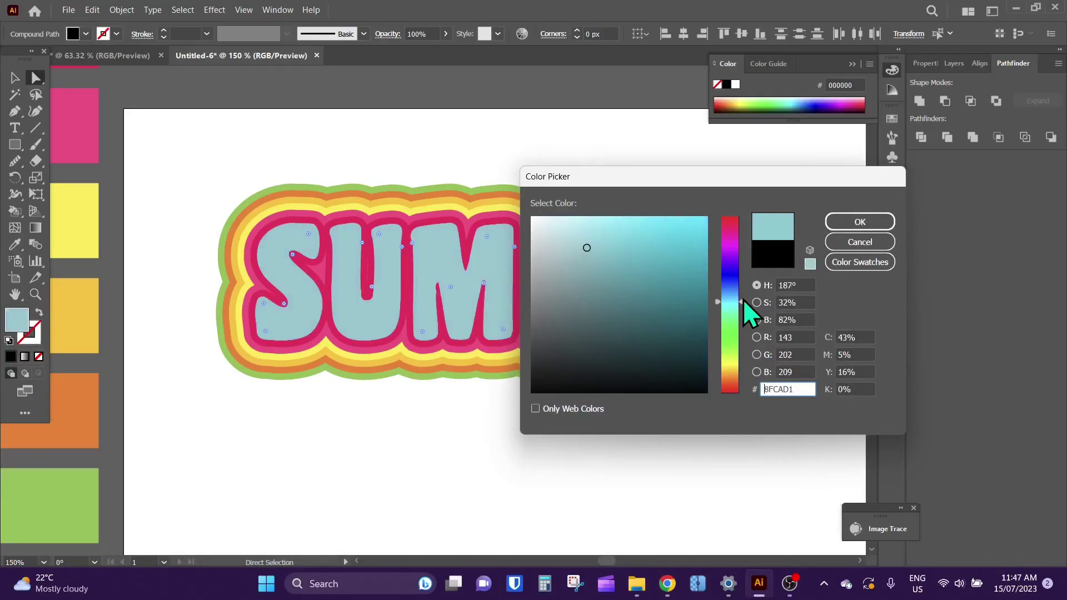
left_click(858, 221)
left_click(581, 512)
key("ctrl+minus")
key("ctrl+minus")
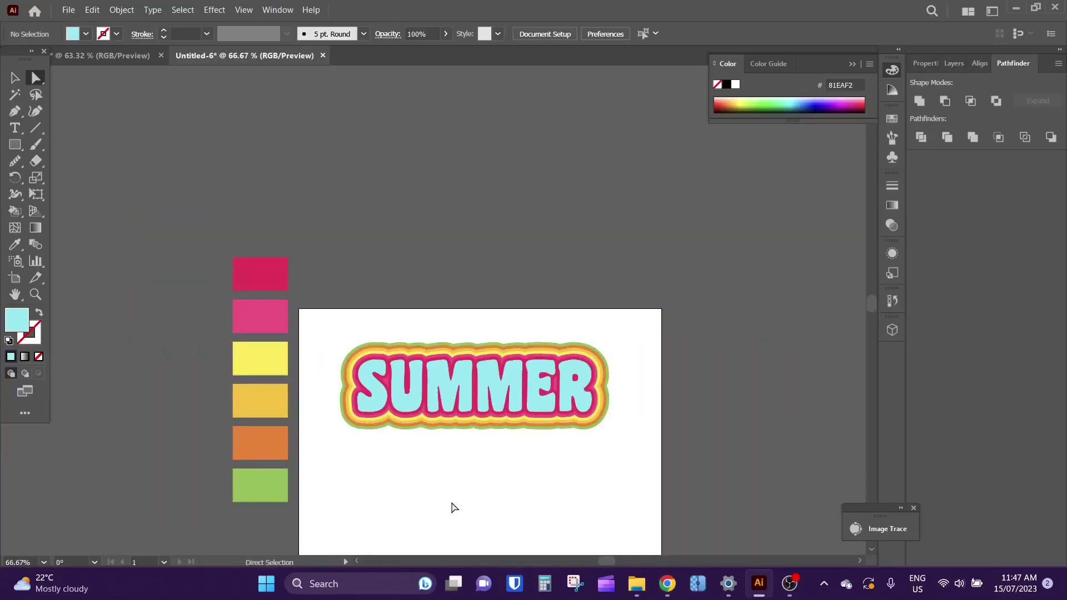
Step: Draw a light cyan rounded rectangle, about 400 × 158 px, below SUMMER
key("ctrl+equal")
key("ctrl+equal")
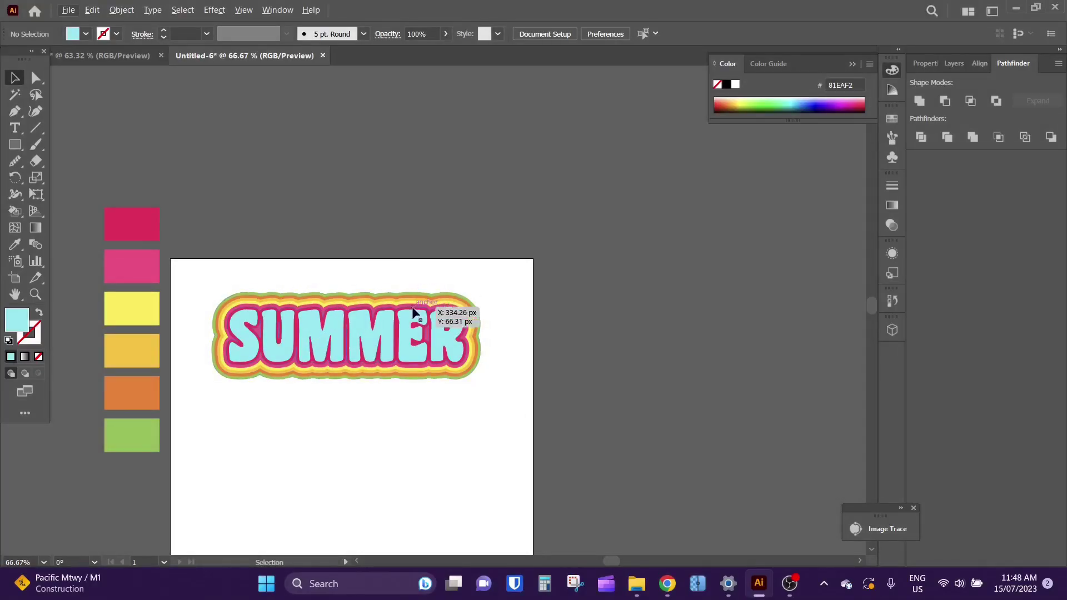
scroll(360, 182, "down", 3)
key("m")
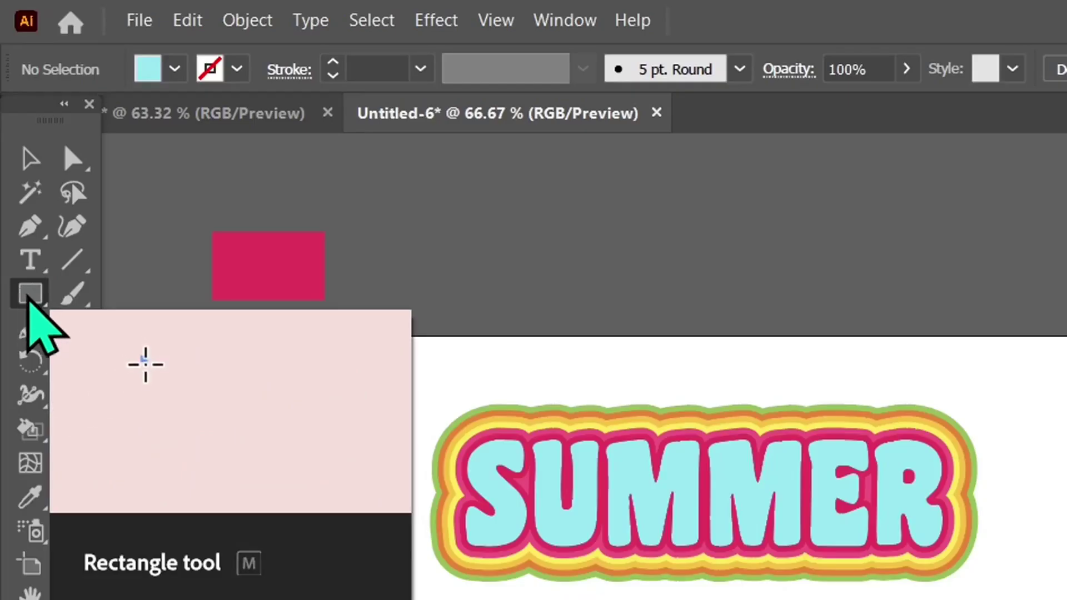
left_click(33, 289)
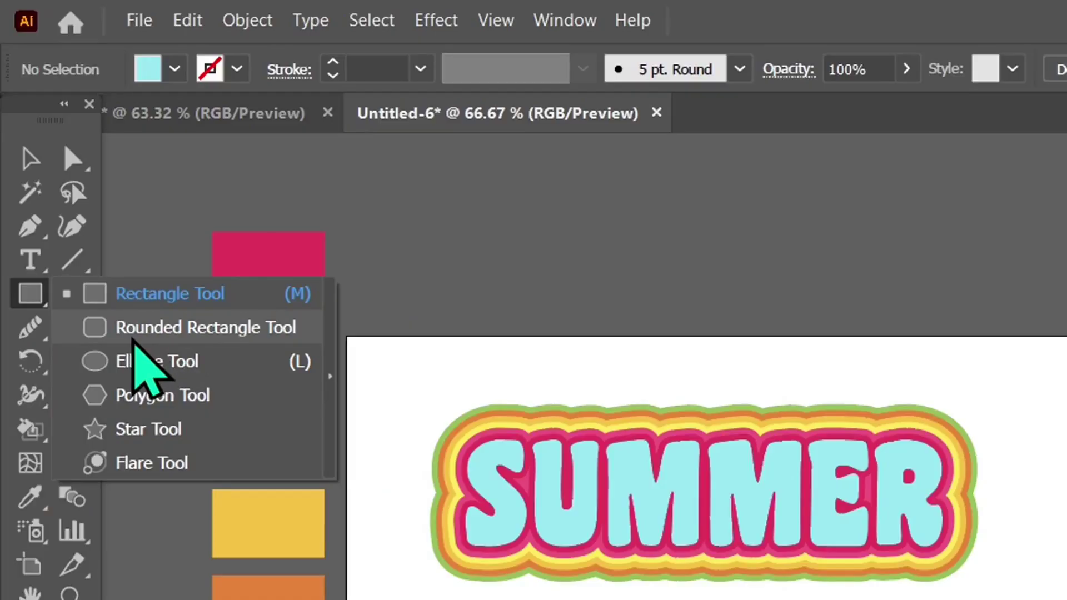
left_click(177, 331)
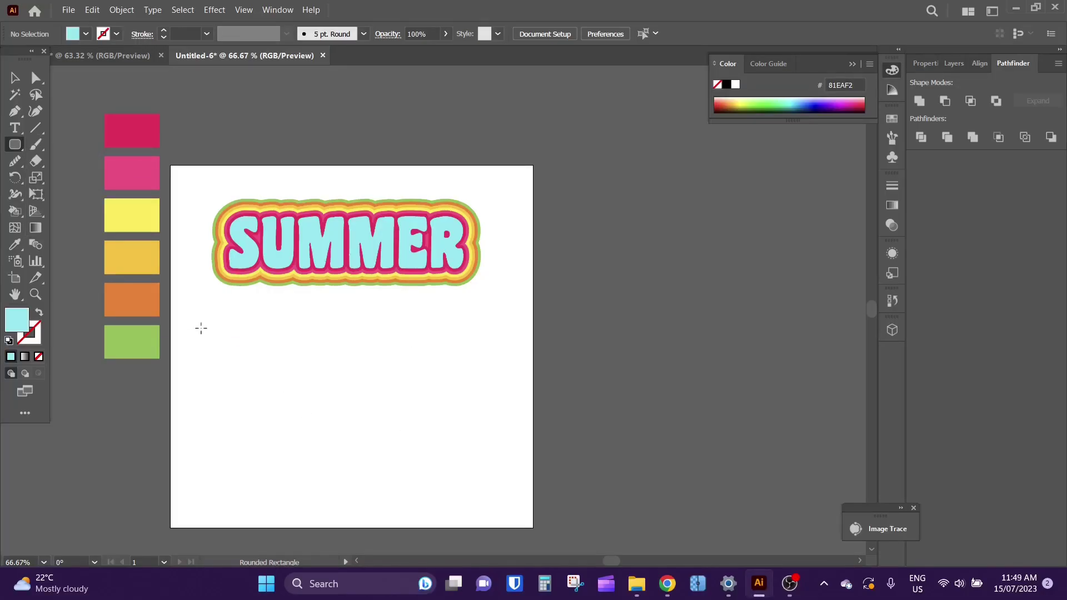
left_click_drag(196, 318, 514, 452)
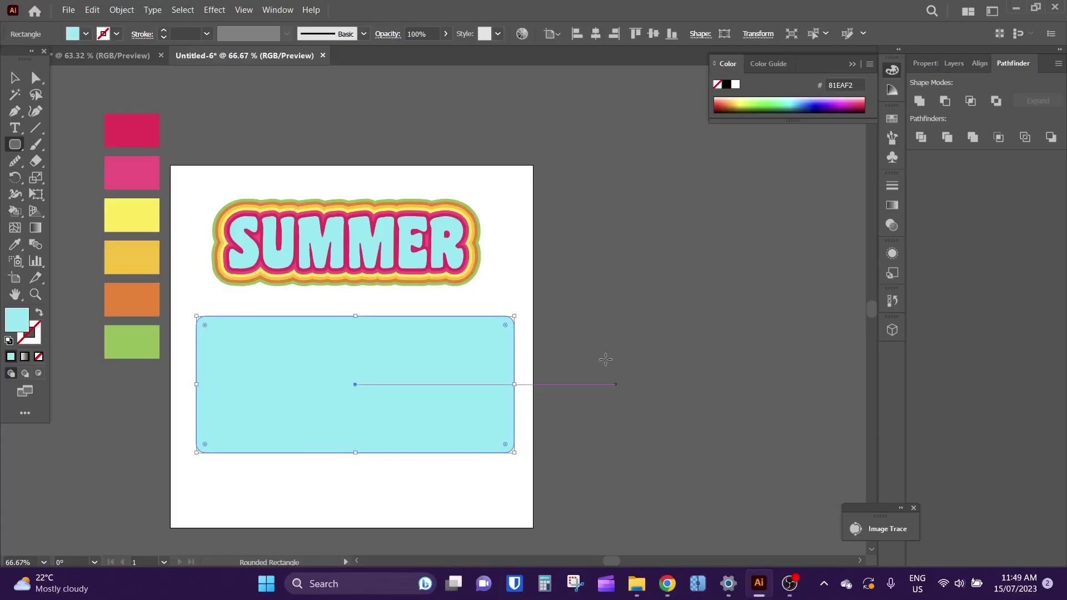
Step: Move the SUMMER artwork onto the cyan rounded rectangle and send the rectangle to the back
key("v")
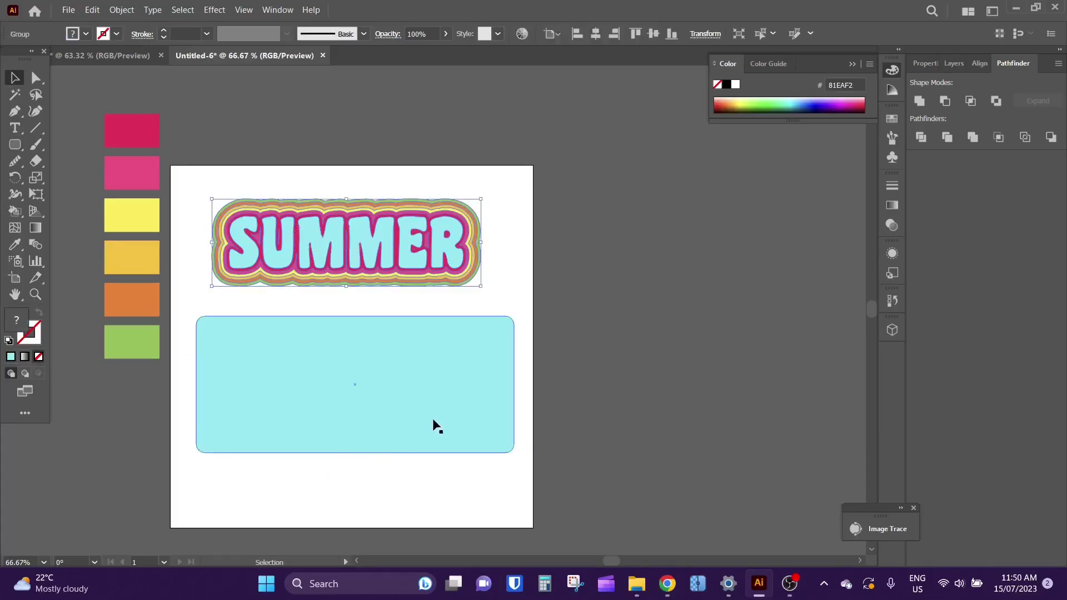
left_click_drag(411, 278, 423, 394)
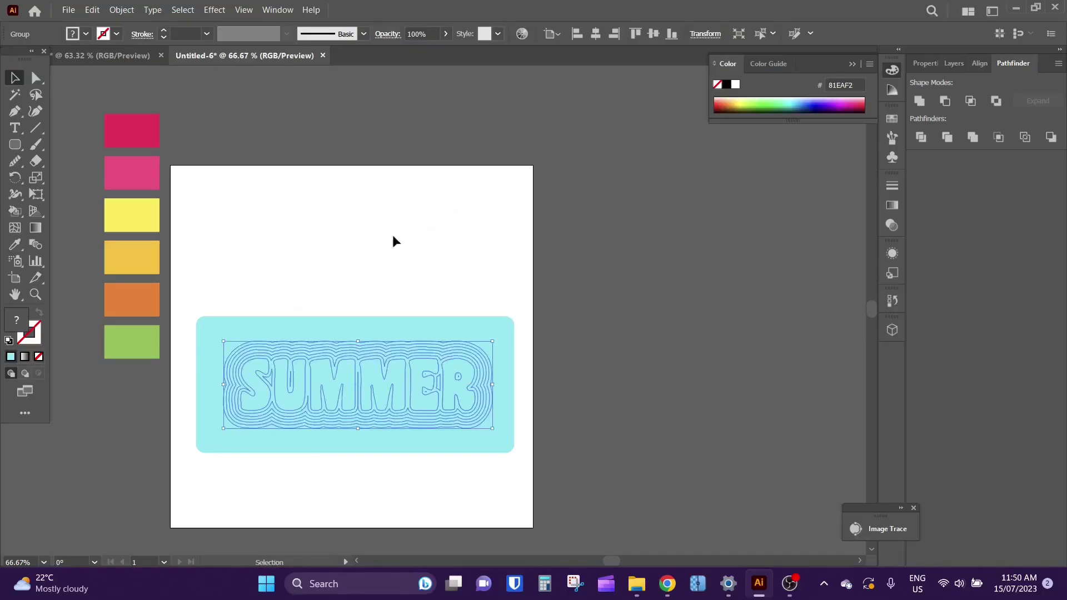
left_click(507, 443)
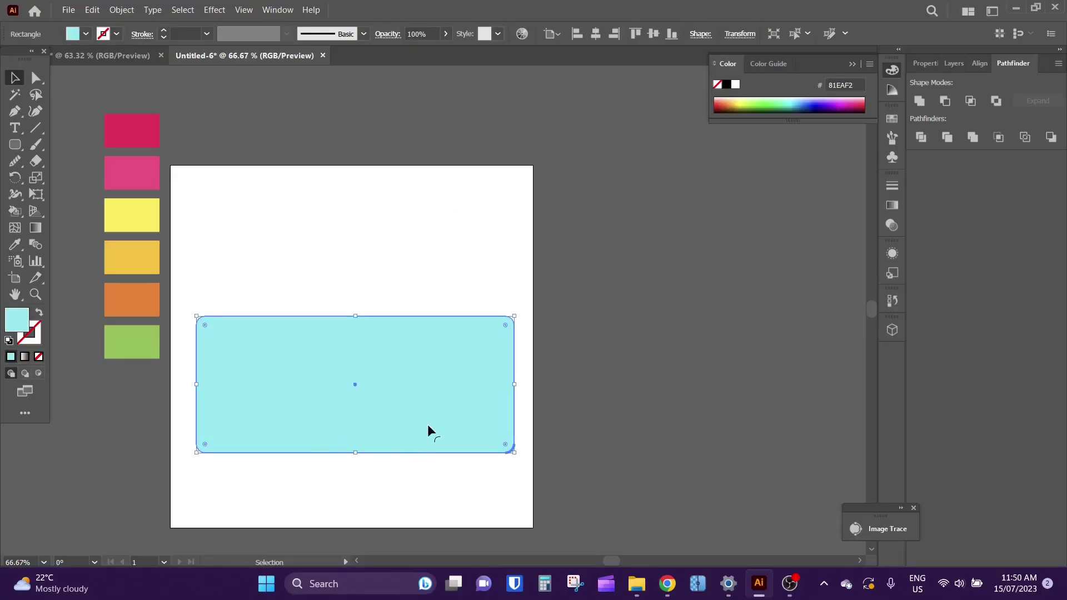
right_click(396, 347)
mouse_move(439, 500)
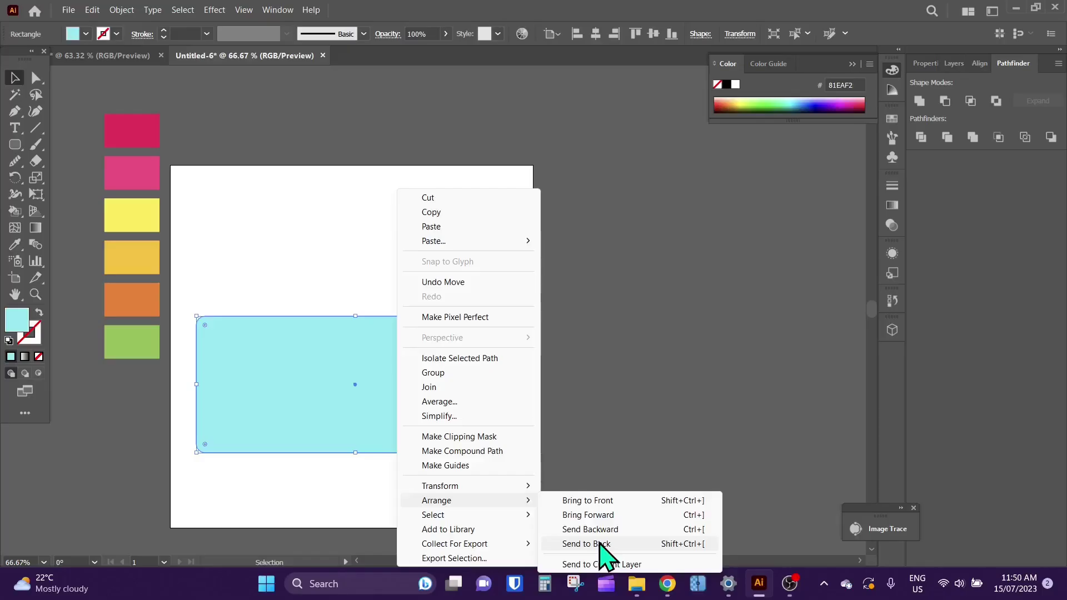
left_click(603, 545)
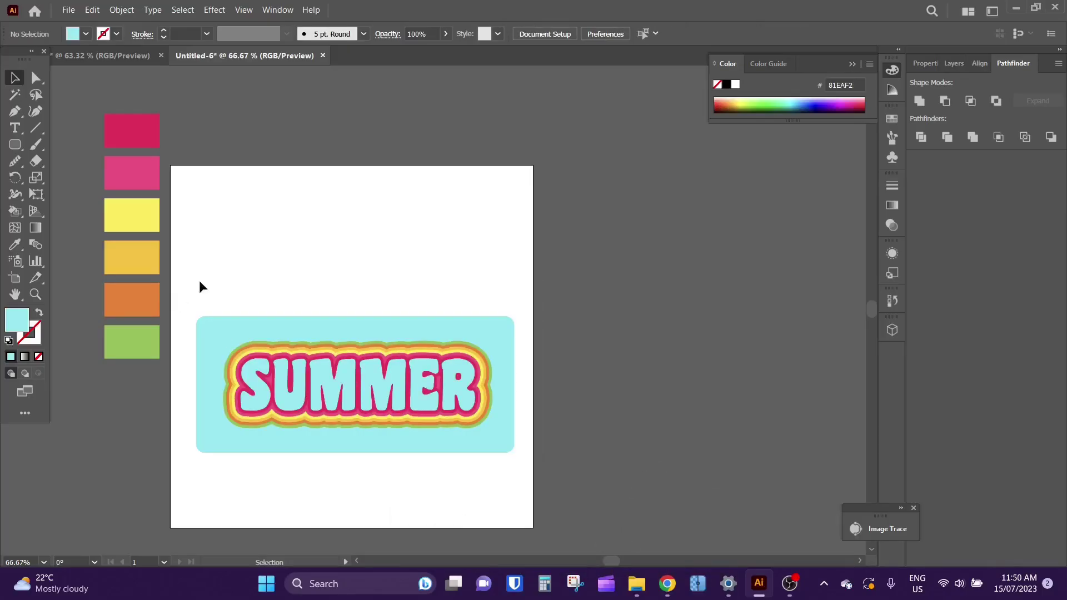
Step: Select the rectangle and SUMMER artwork together and bring up the Align options
left_click_drag(183, 290, 553, 499)
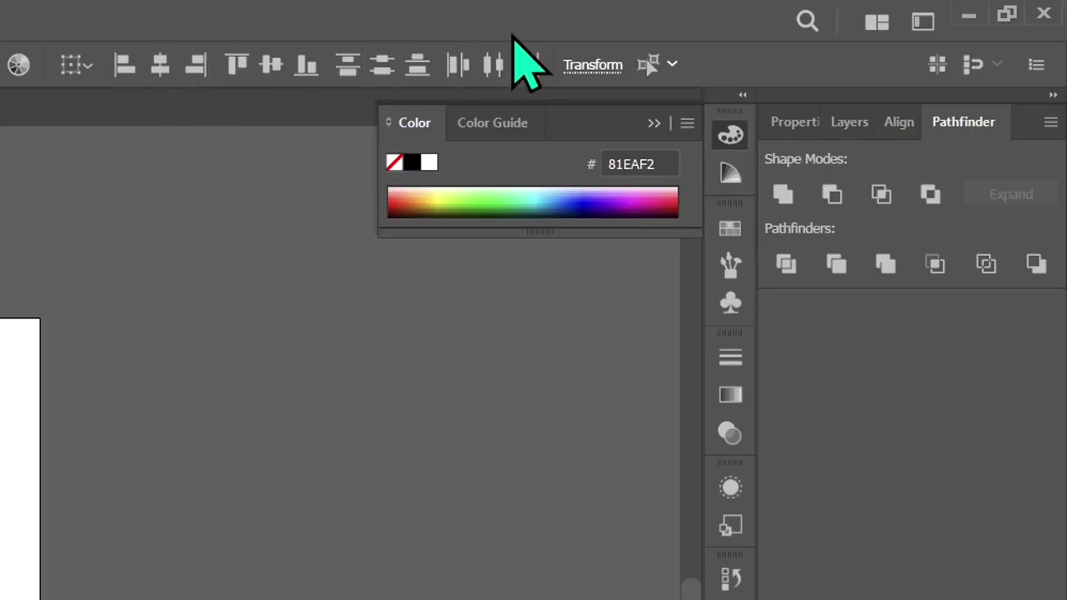
left_click(808, 124)
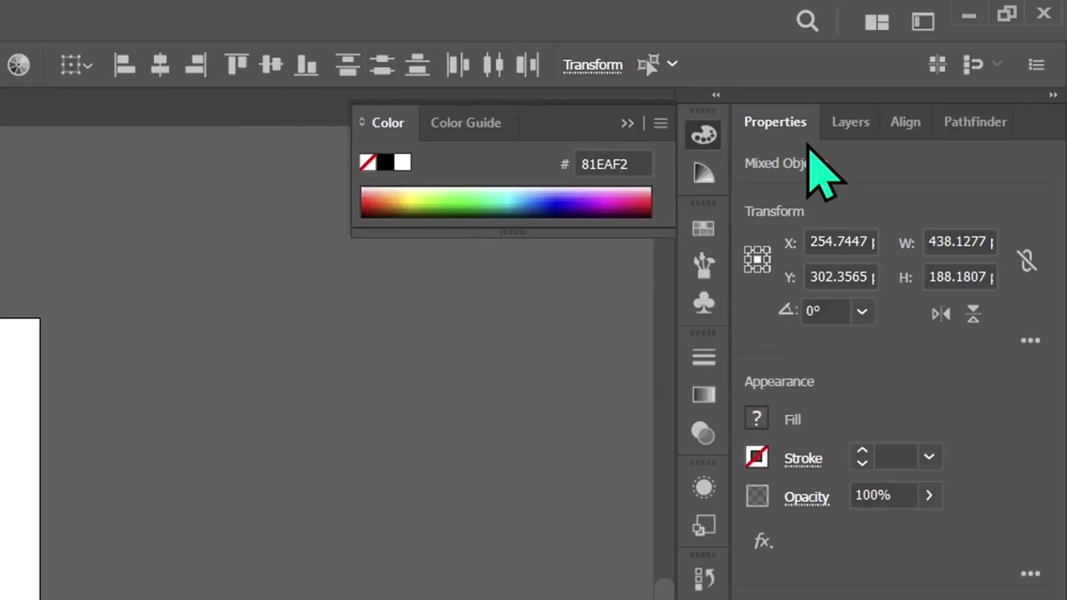
left_click(923, 125)
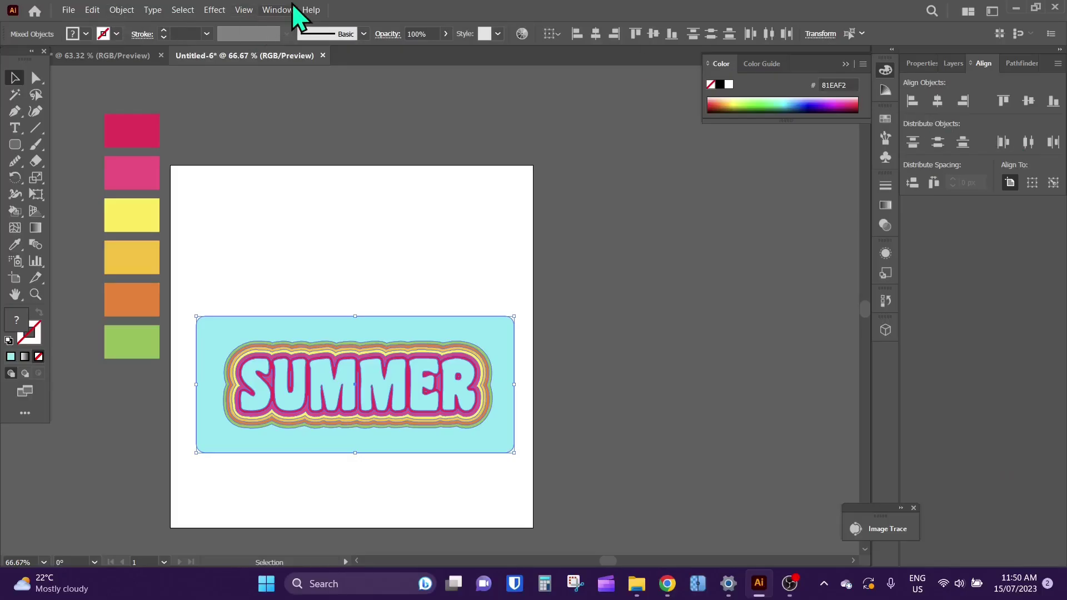
left_click(274, 7)
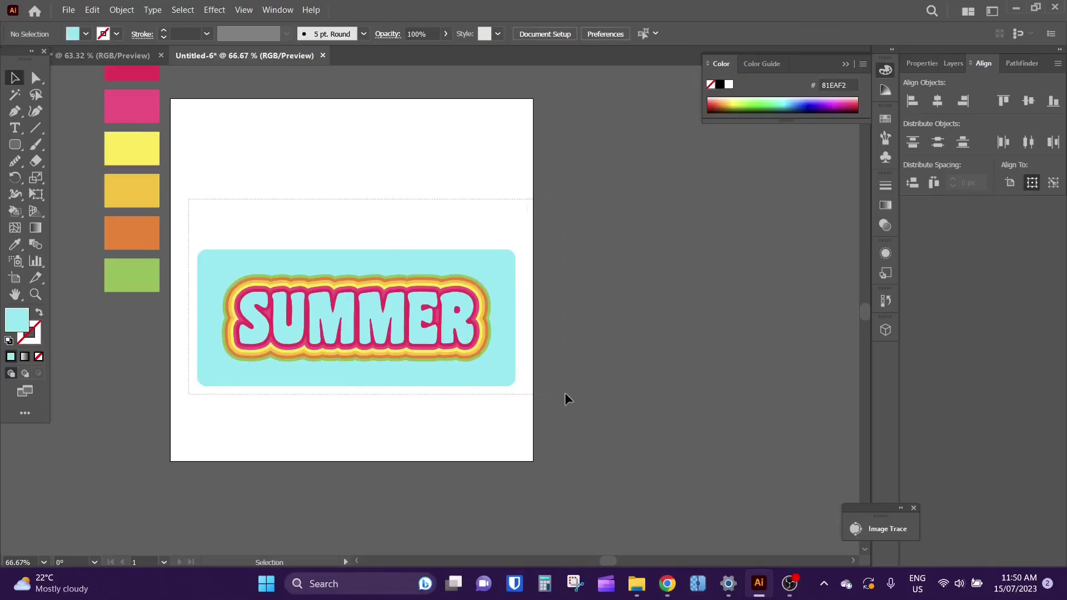
key("ctrl+a")
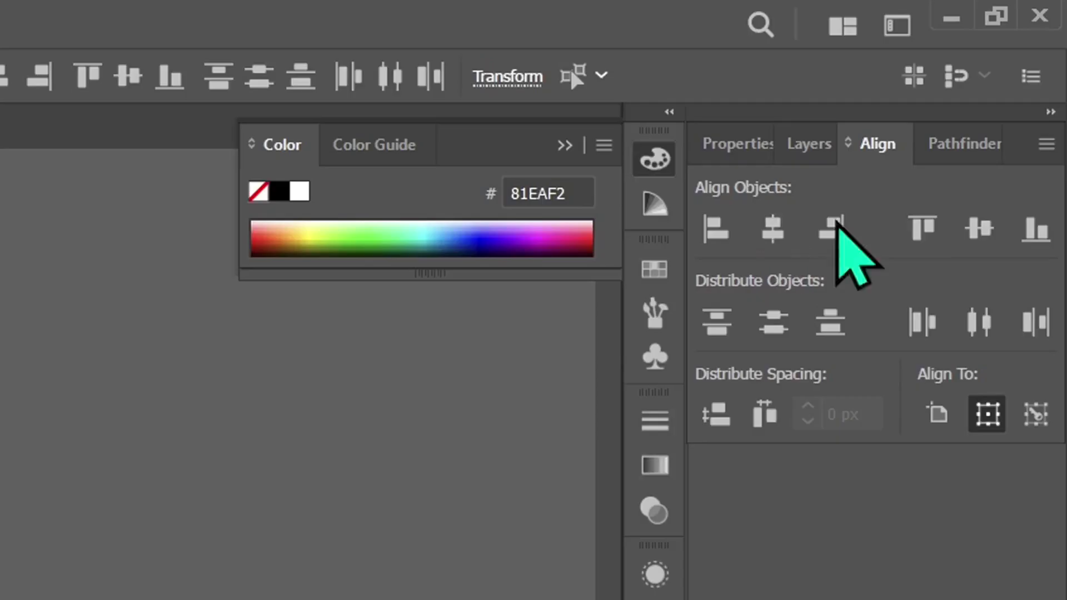
Step: Centre SUMMER horizontally on the rectangle, group the two, and select the grouped badge
left_click(985, 224)
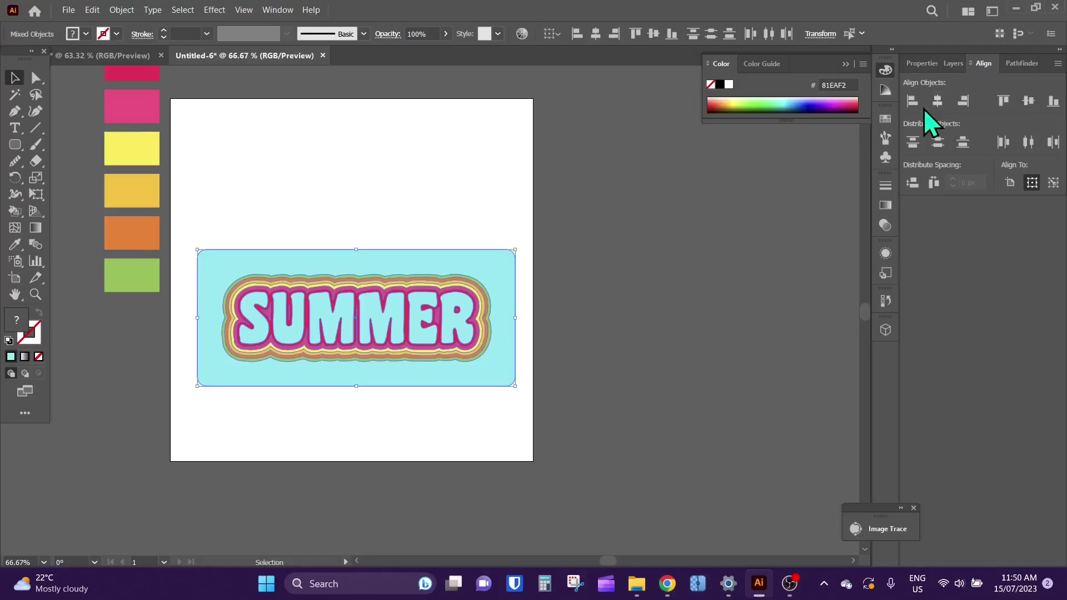
right_click(401, 329)
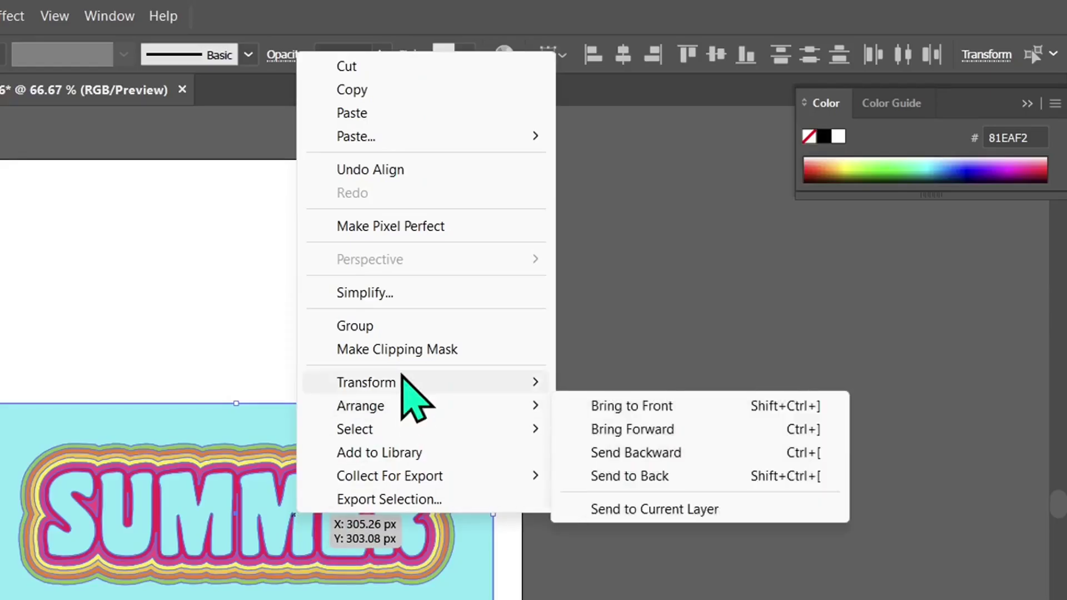
left_click(402, 328)
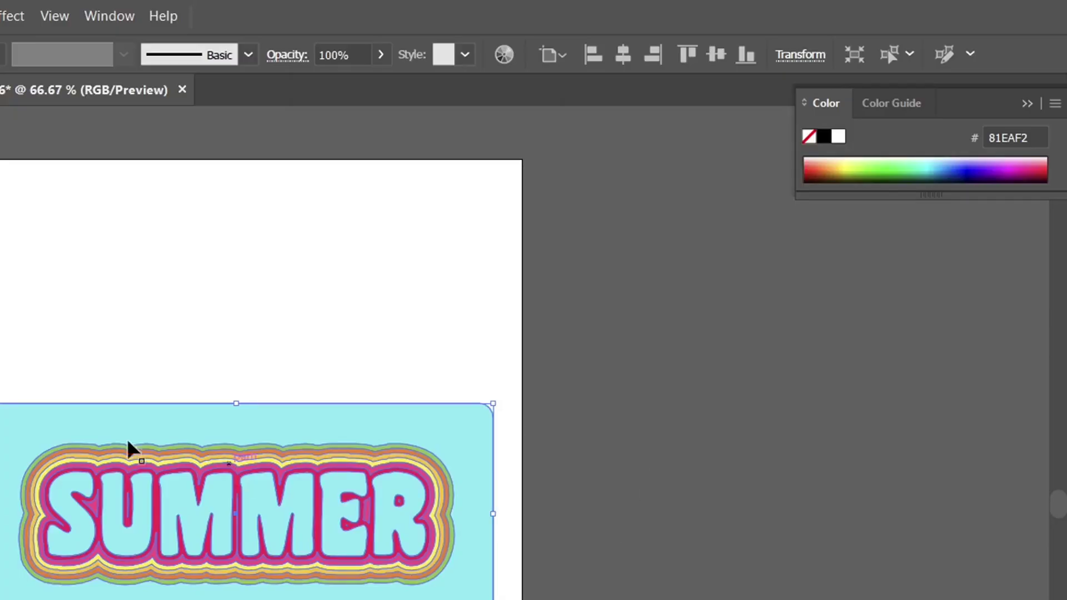
scroll(284, 237, "up", 4)
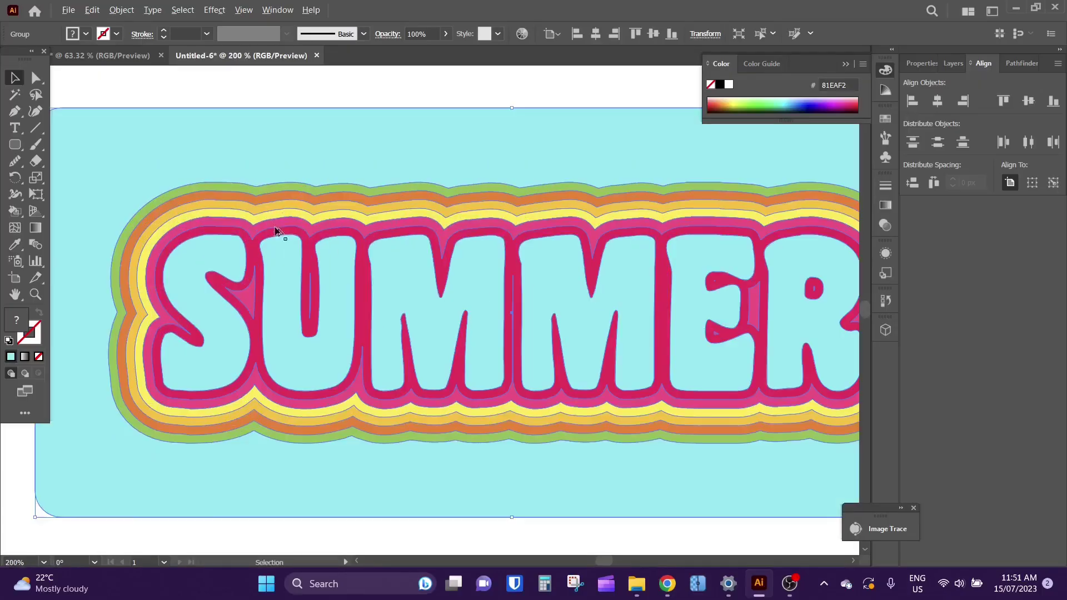
scroll(381, 269, "down", 3)
key("ctrl+shift+a")
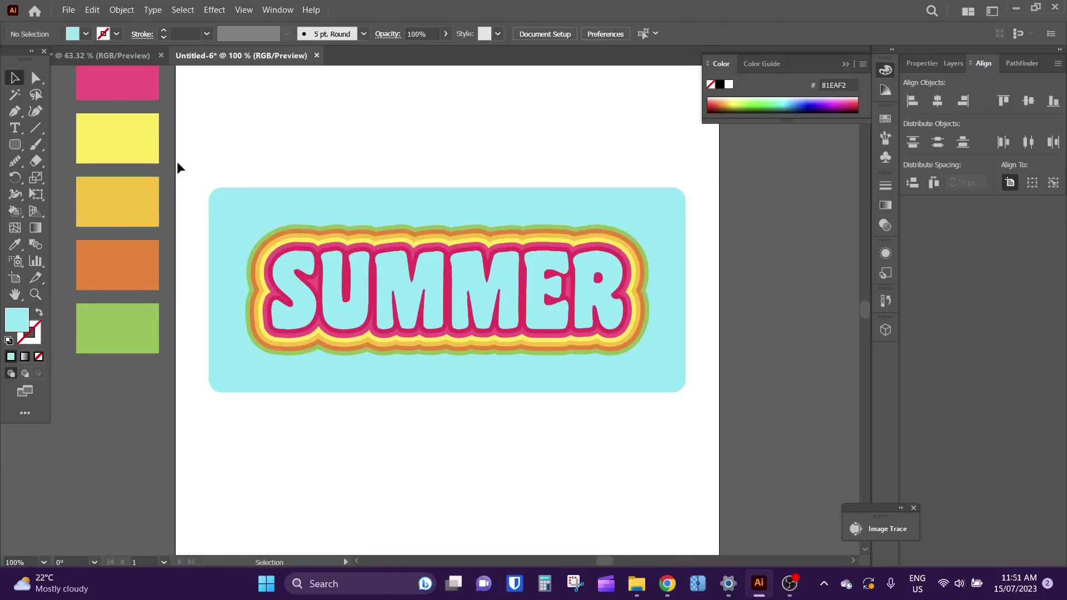
left_click_drag(178, 163, 720, 404)
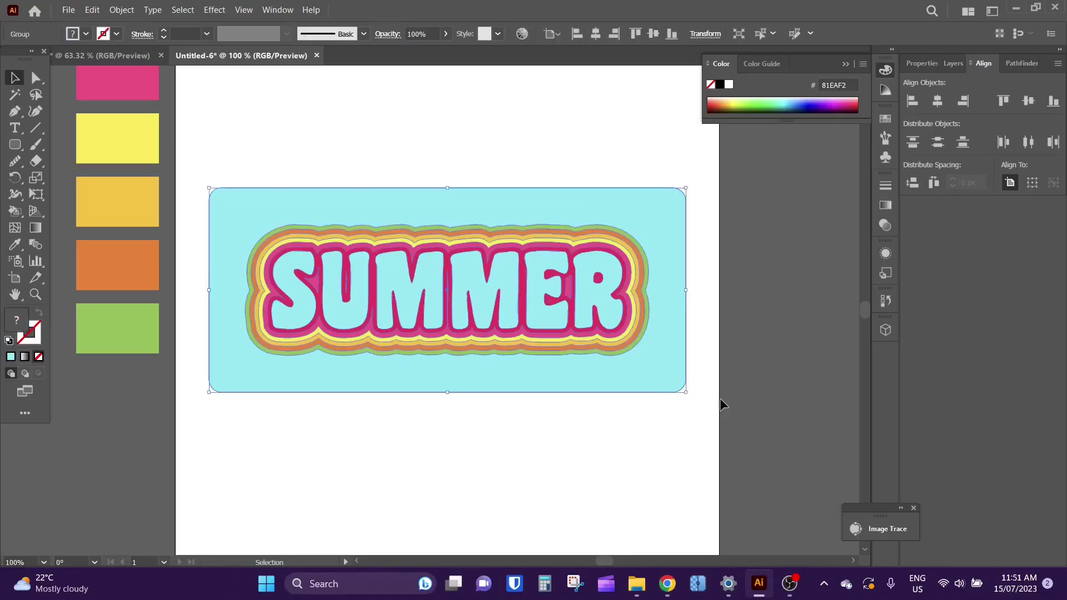
Step: Apply the Inflate 3D and Materials effect to the grouped SUMMER badge
left_click(215, 10)
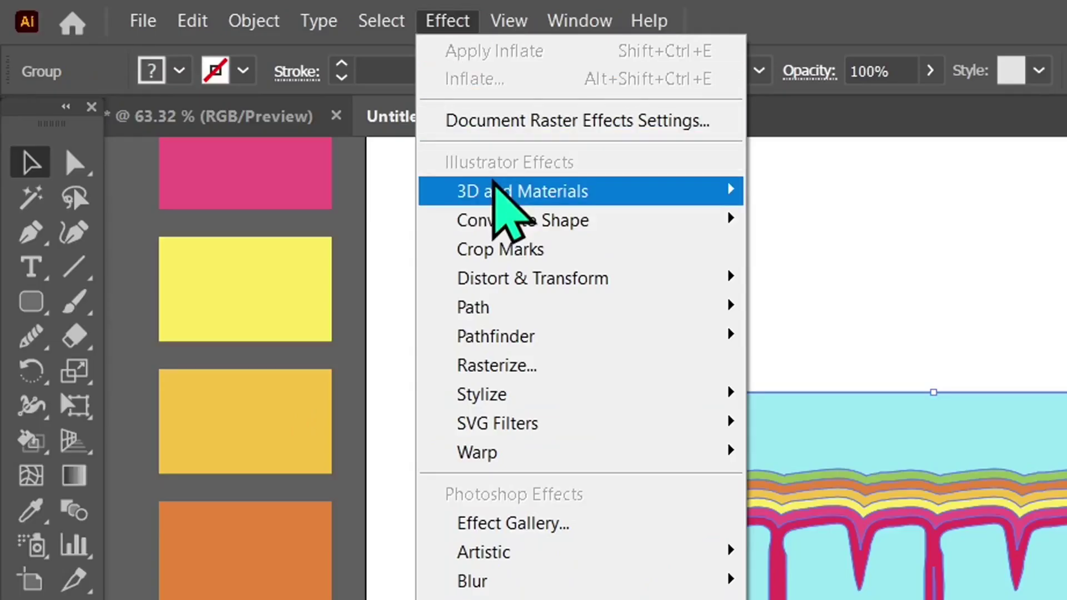
mouse_move(560, 195)
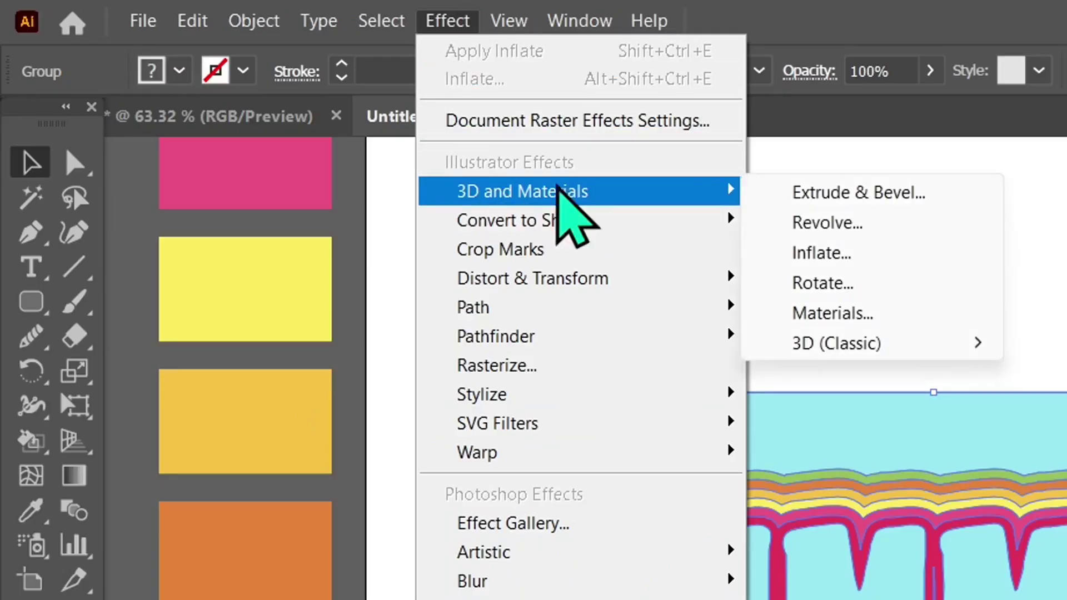
left_click(786, 247)
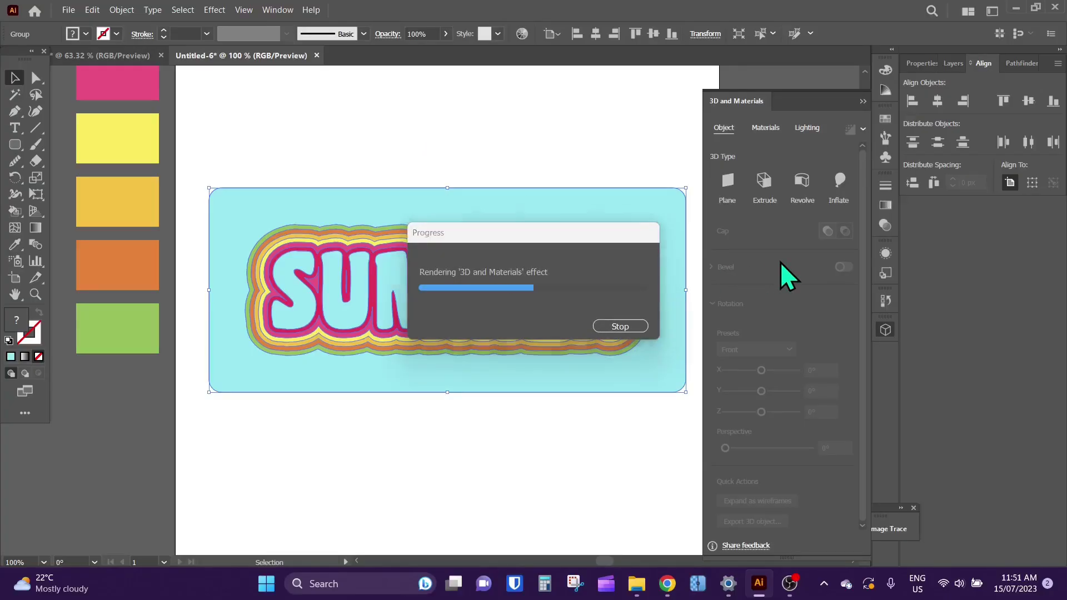
scroll(294, 321, "up", 3)
scroll(294, 321, "up", 2)
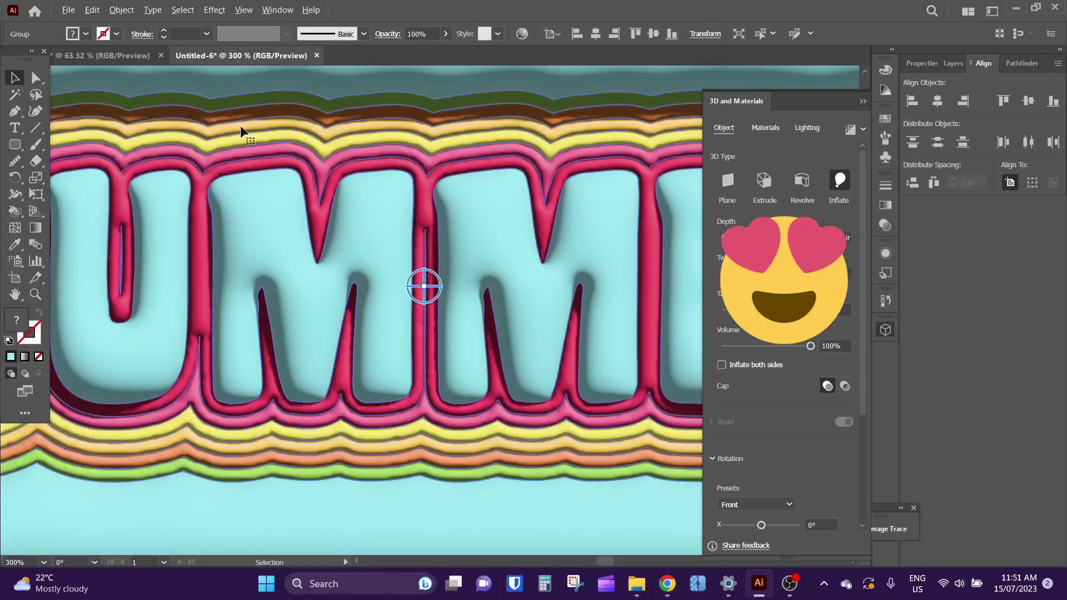
scroll(292, 228, "down", 3)
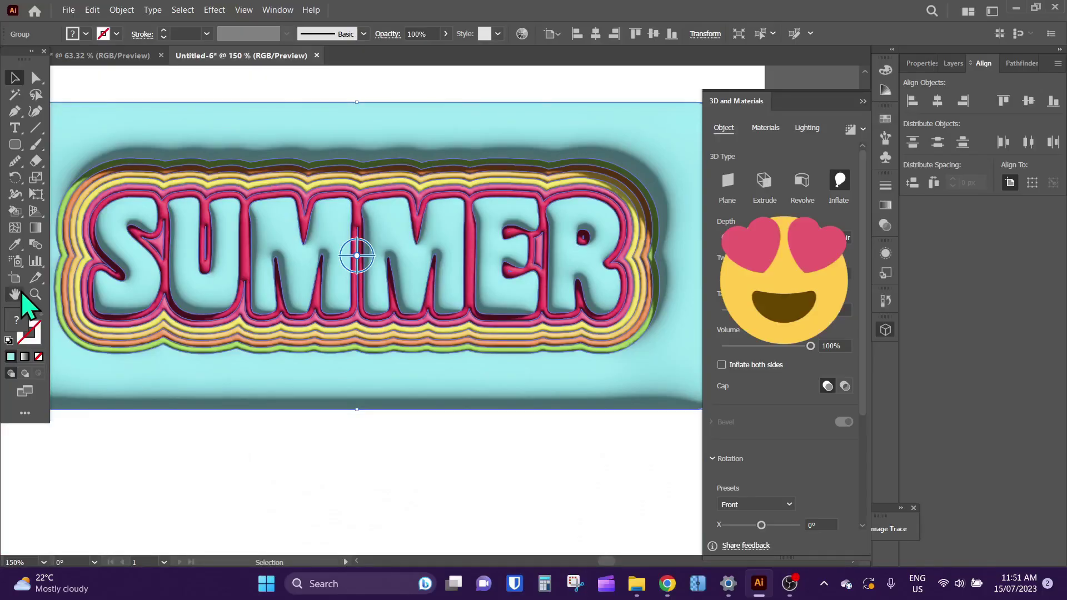
Step: Set the badge's 3D material Roughness to 0.02 and Metallic to 0.4
left_click(765, 128)
scroll(761, 225, "down", 3)
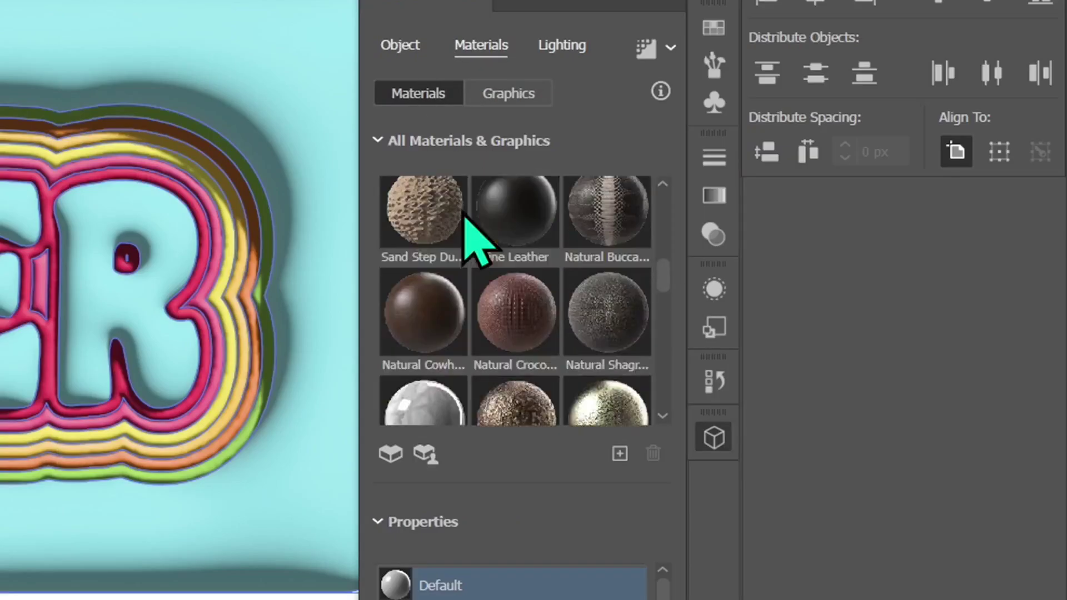
scroll(500, 286, "up", 10)
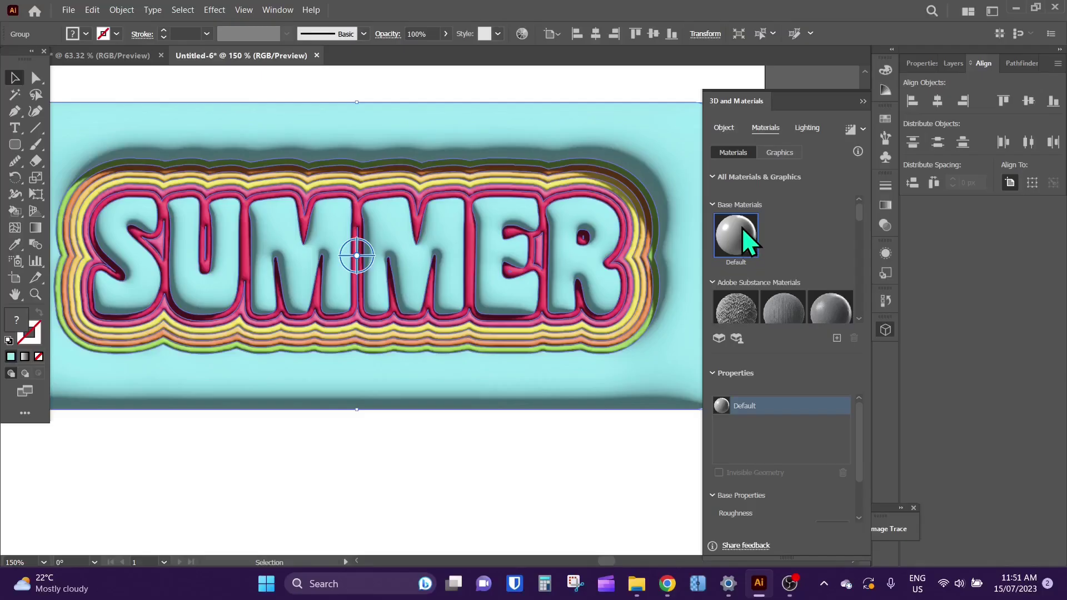
scroll(781, 499, "down", 2)
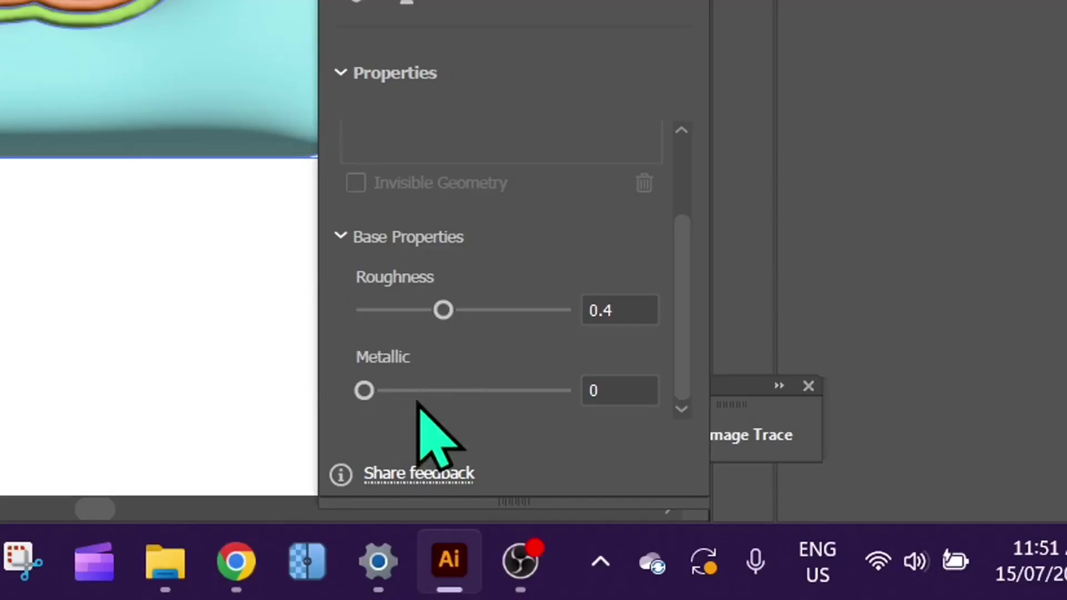
left_click(627, 309)
key("BackSpace")
key("BackSpace")
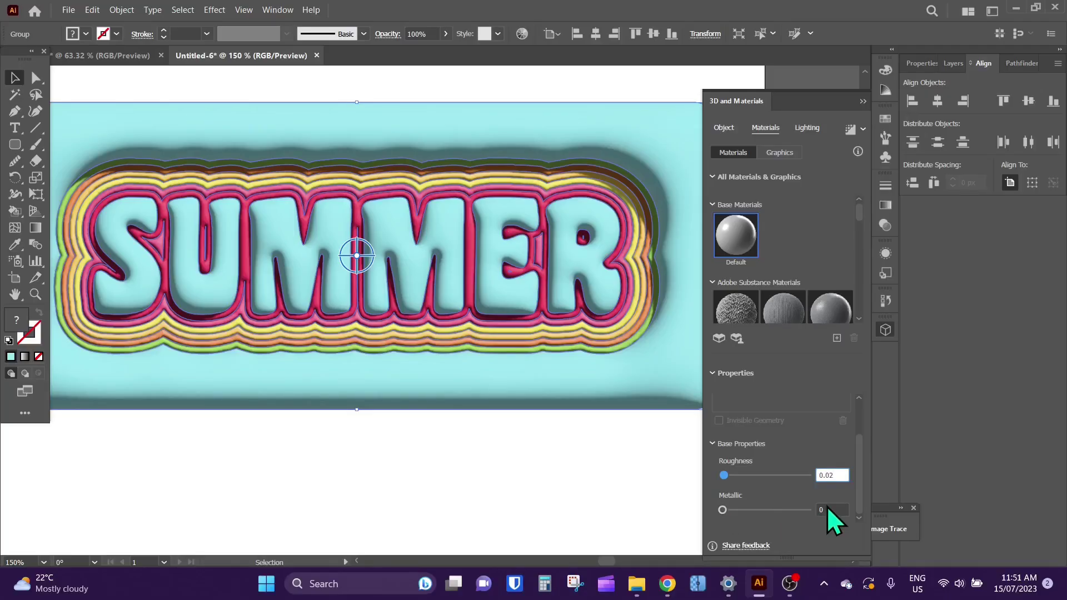
left_click(828, 509)
type(".4")
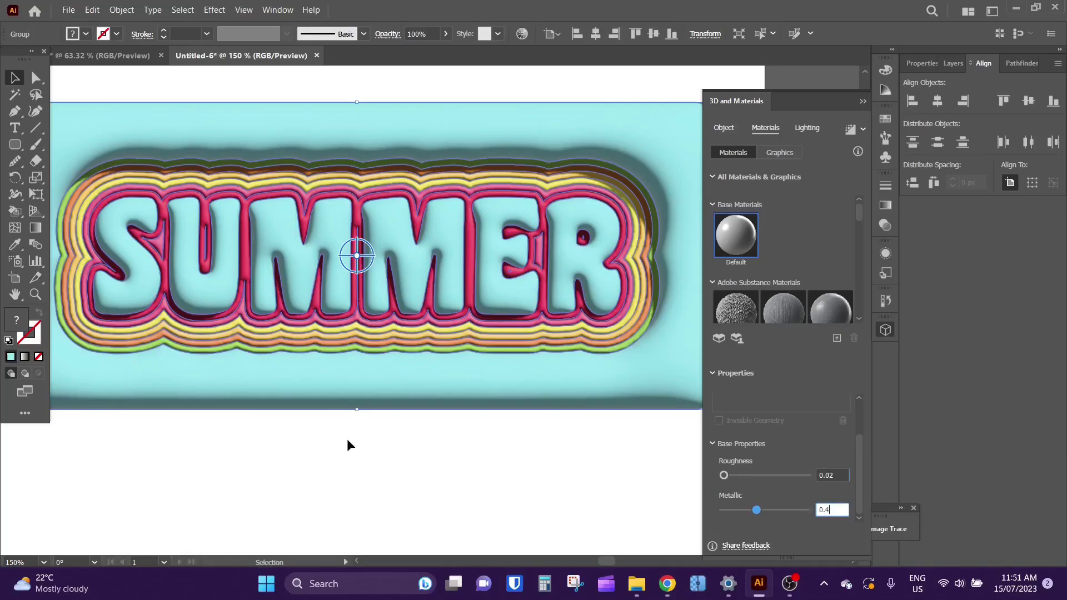
scroll(447, 352, "up", 3)
scroll(436, 380, "up", 2)
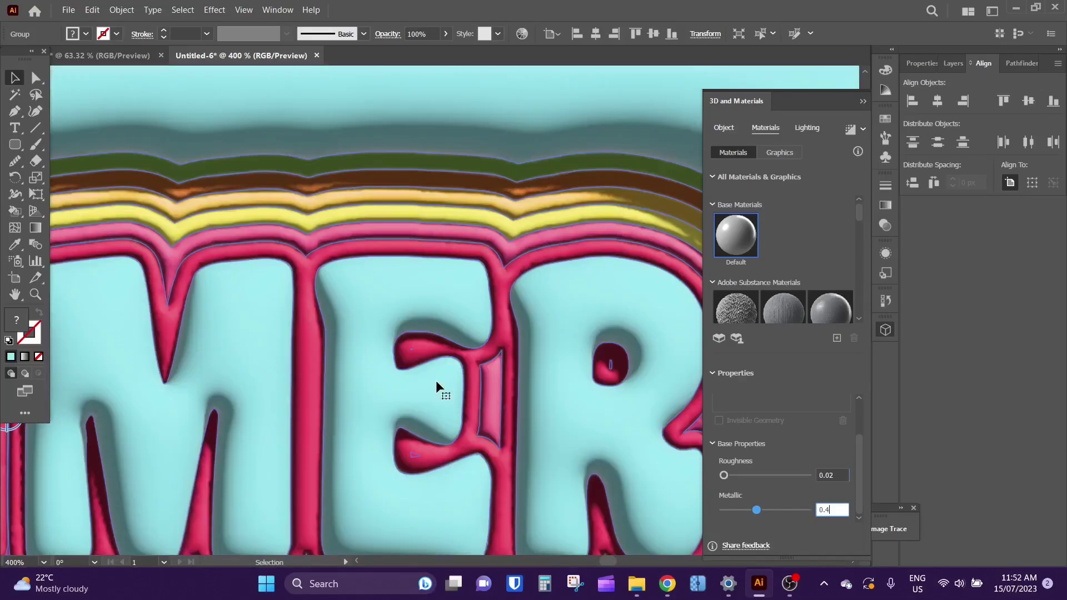
left_click(846, 471)
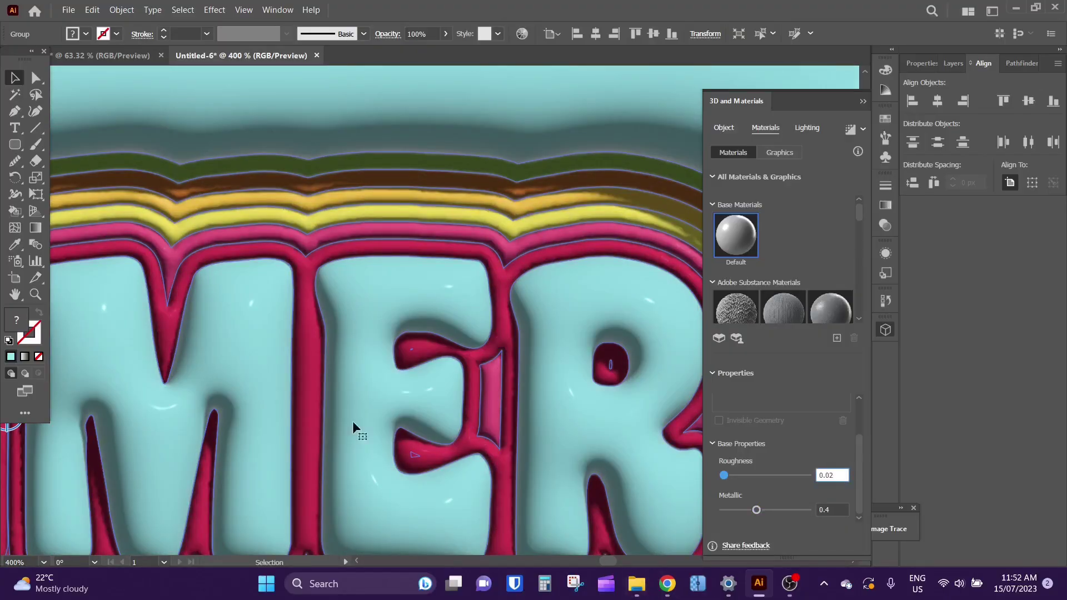
scroll(281, 322, "down", 5)
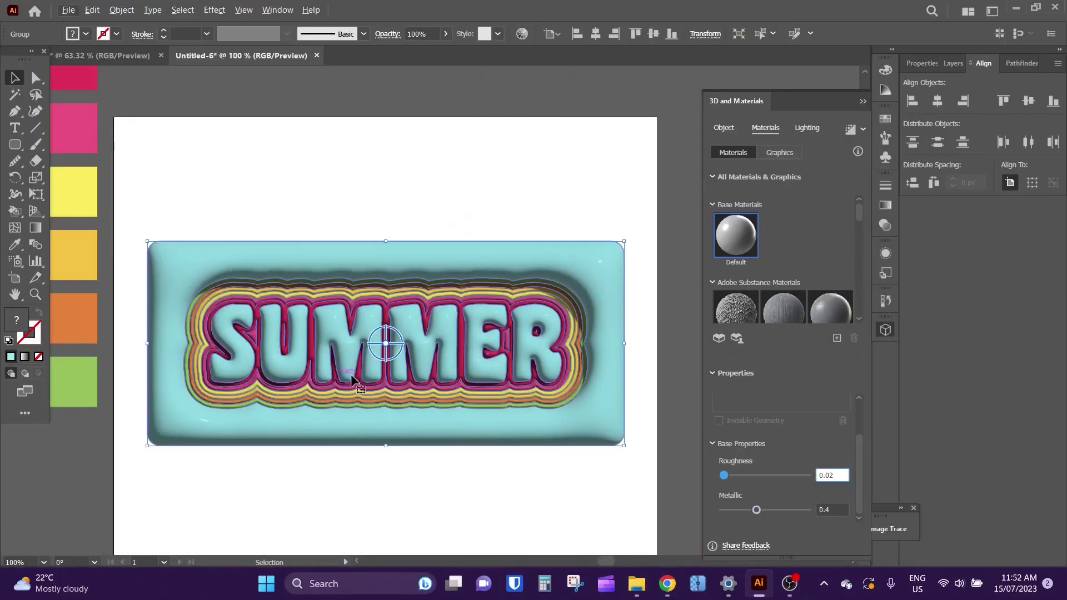
scroll(381, 296, "up", 5)
scroll(381, 302, "down", 5)
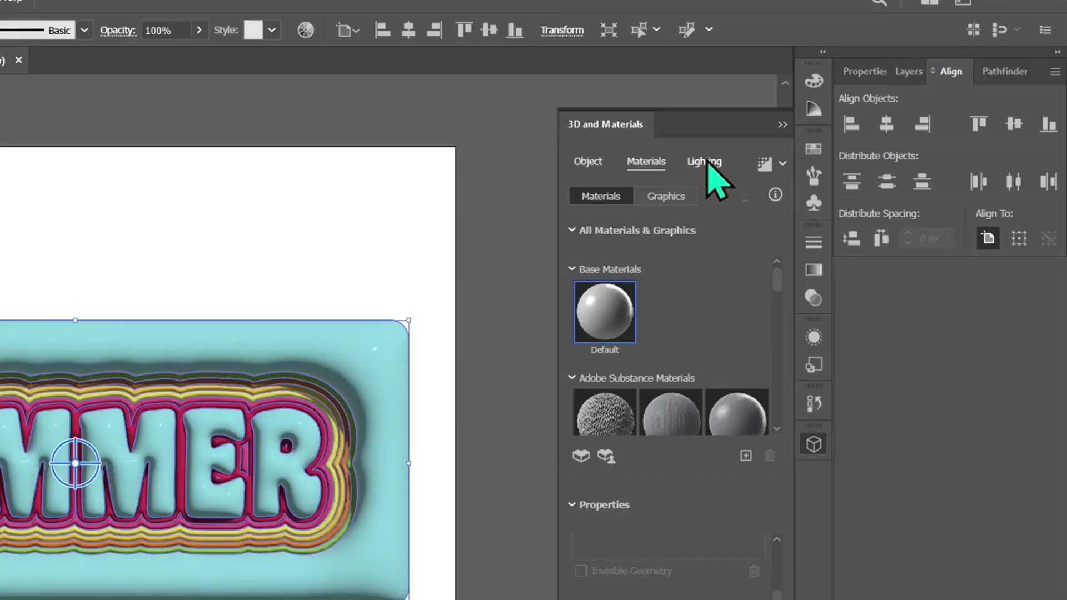
Step: Light the SUMMER badge with the Top Left preset at 65° height
left_click(708, 161)
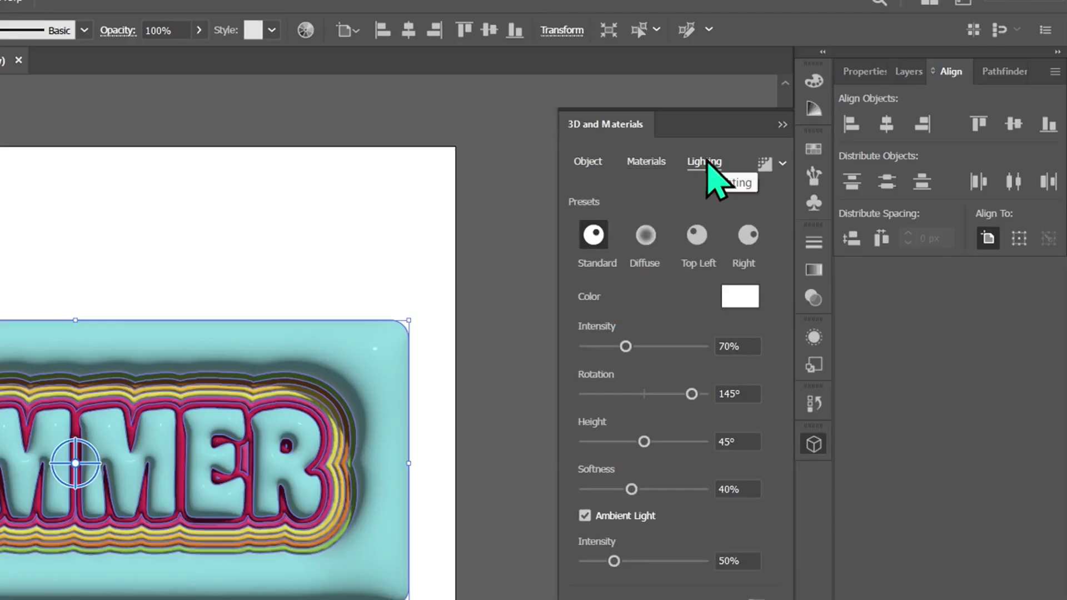
left_click(697, 235)
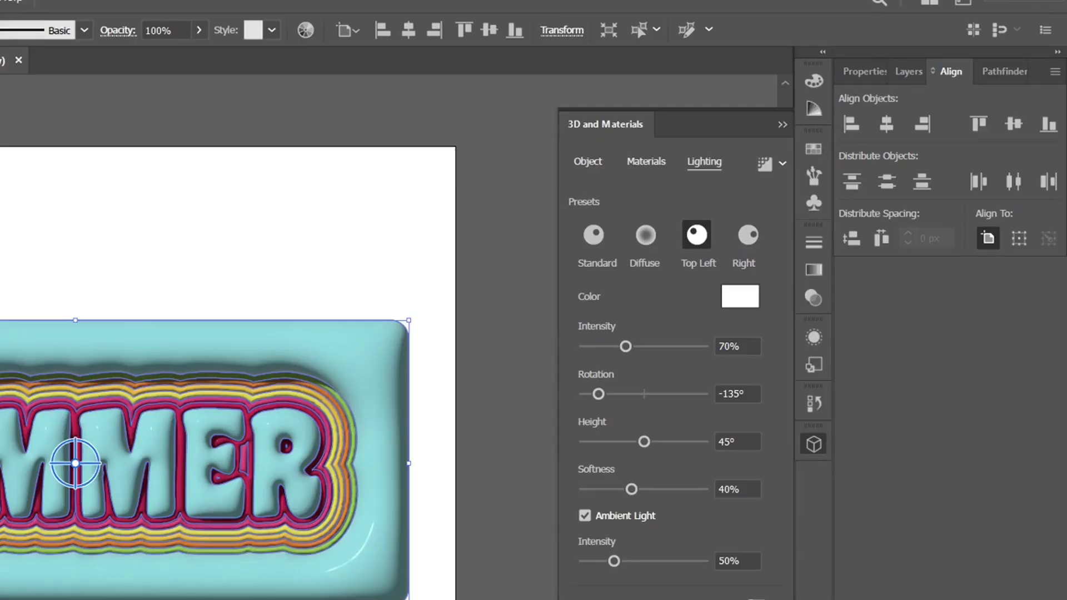
left_click_drag(644, 441, 676, 444)
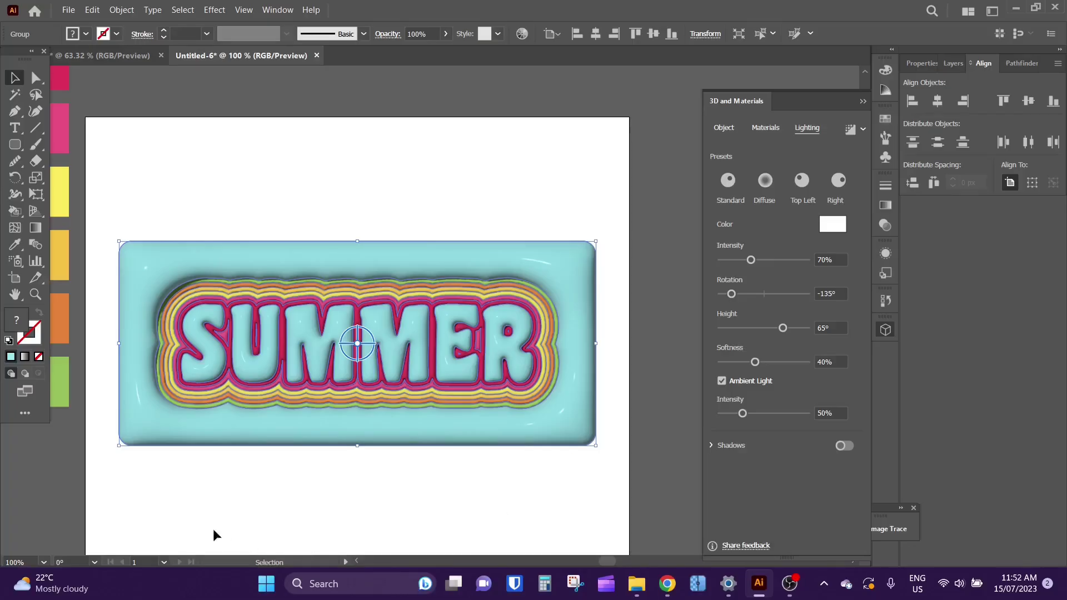
left_click(319, 500)
scroll(378, 392, "up", 6)
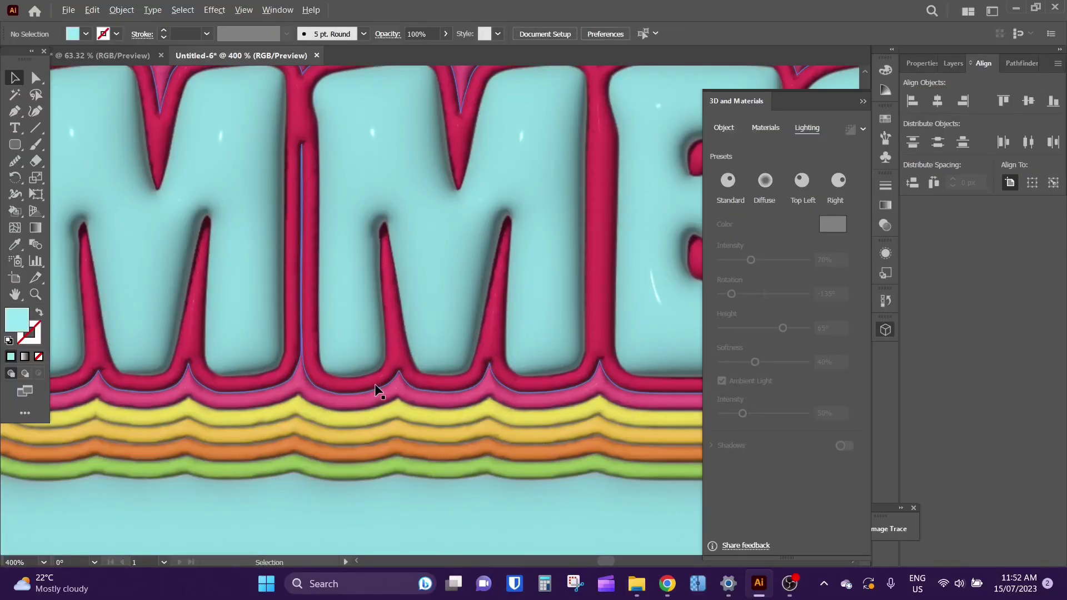
scroll(381, 389, "down", 6)
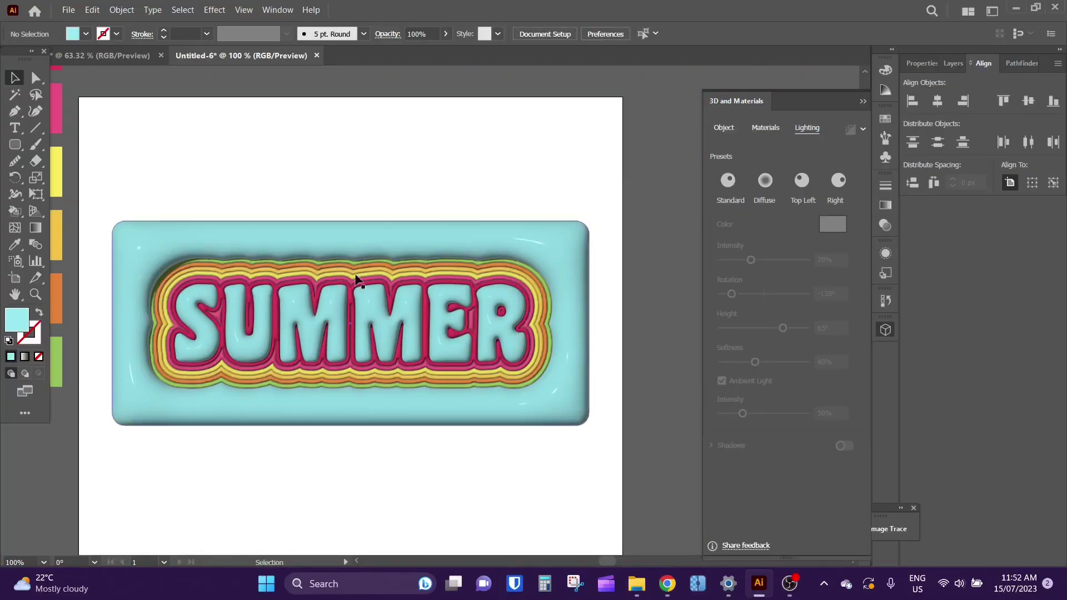
scroll(350, 369, "up", 2)
scroll(350, 369, "down", 2)
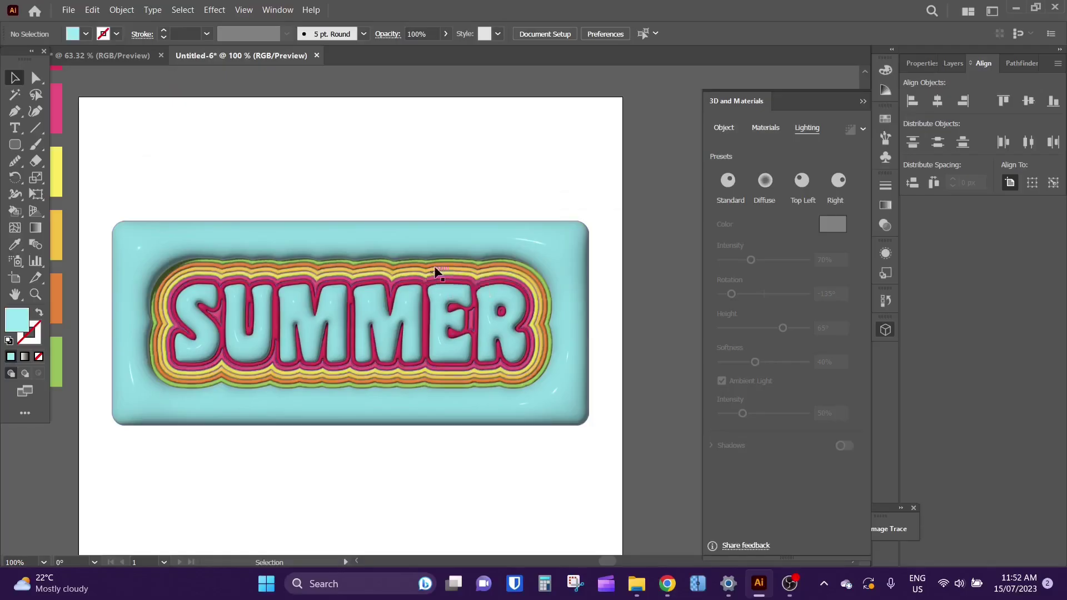
scroll(436, 272, "up", 5, "alt")
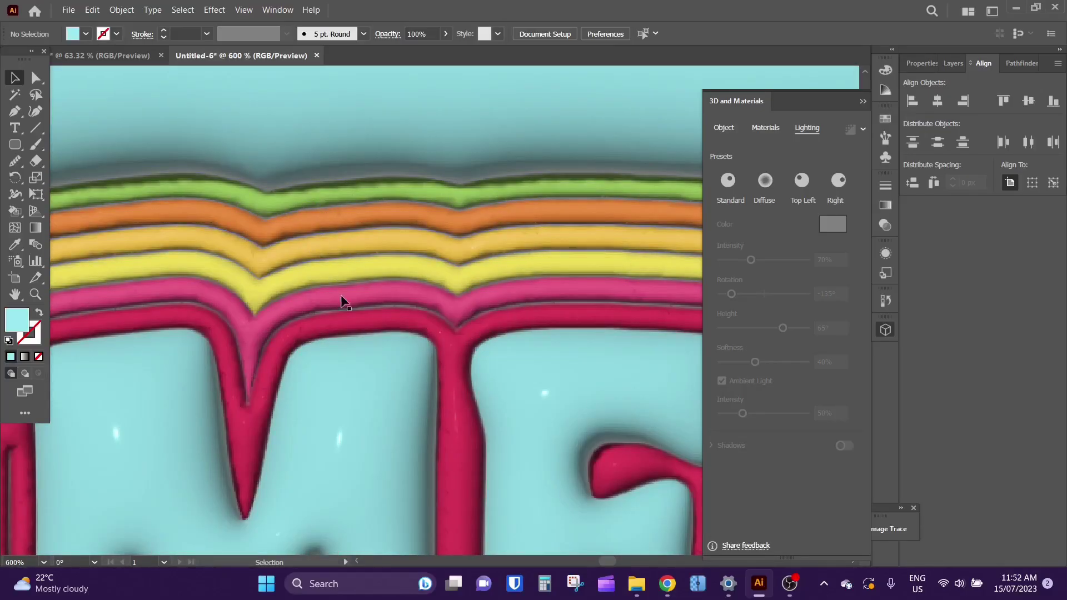
scroll(316, 374, "down", 5, "alt")
Step: Move the SUMMER badge group up to the top of the artboard
left_click(226, 307)
scroll(295, 259, "up", 3, "alt")
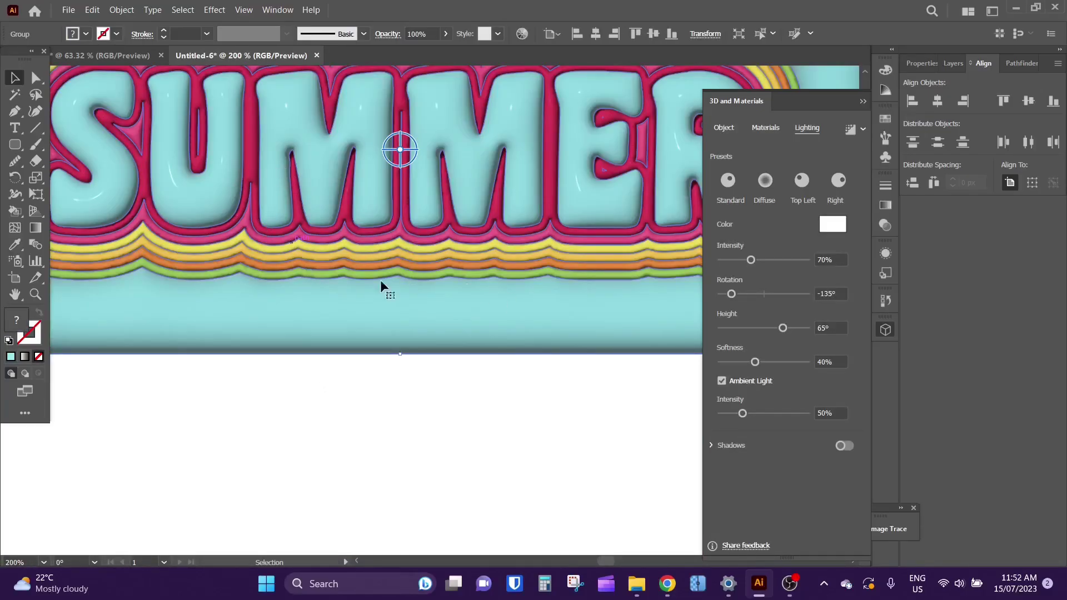
scroll(380, 279, "down", 3, "alt")
left_click(207, 128)
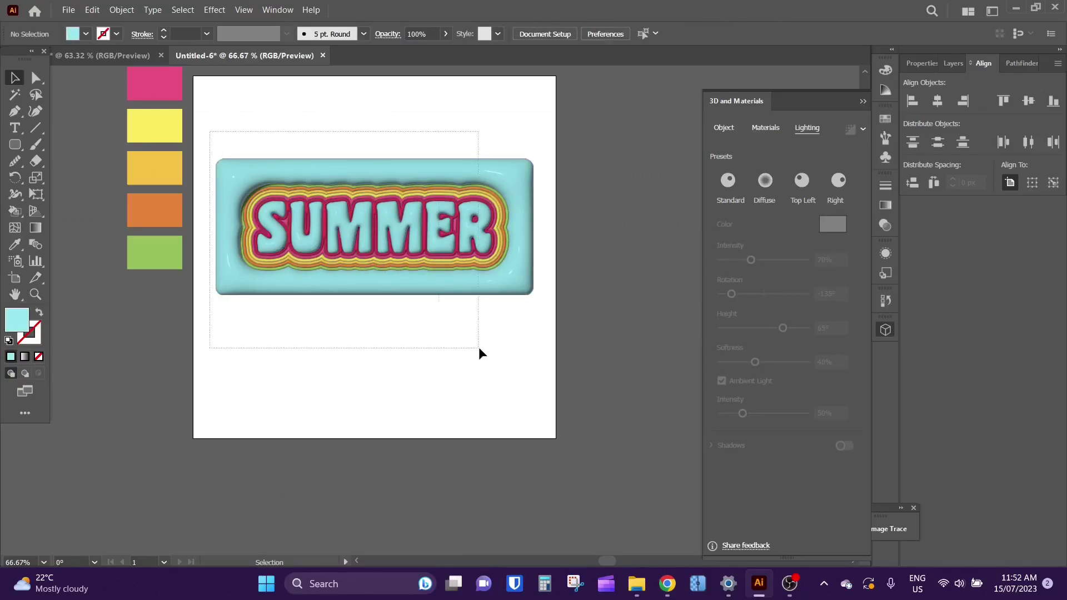
left_click_drag(479, 350, 480, 351)
scroll(541, 379, "up", 2, "alt")
scroll(541, 379, "down", 2, "alt")
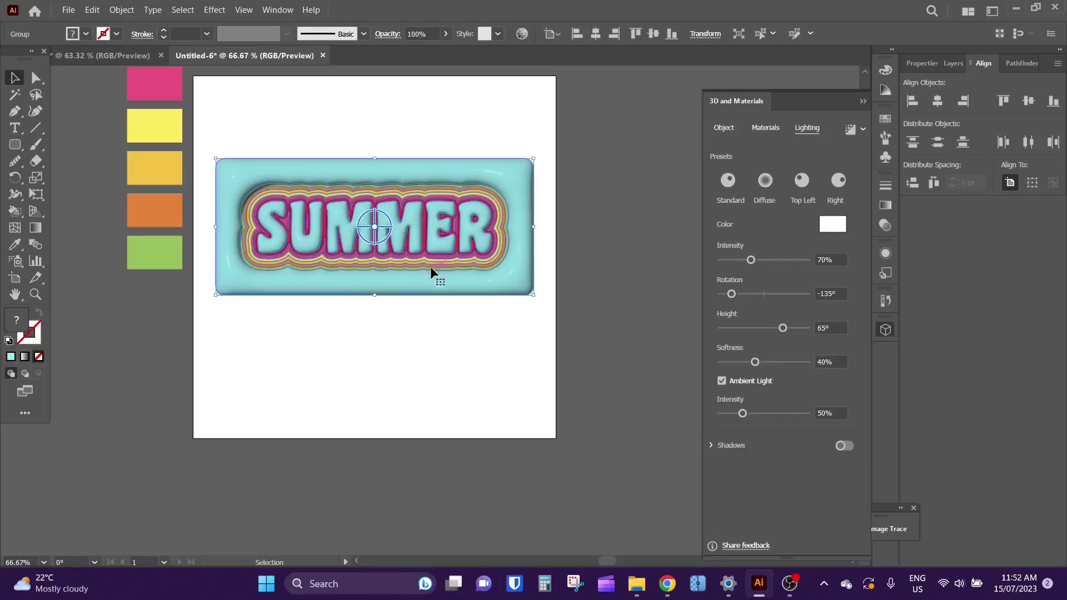
left_click_drag(430, 266, 428, 200)
scroll(432, 366, "up", 3)
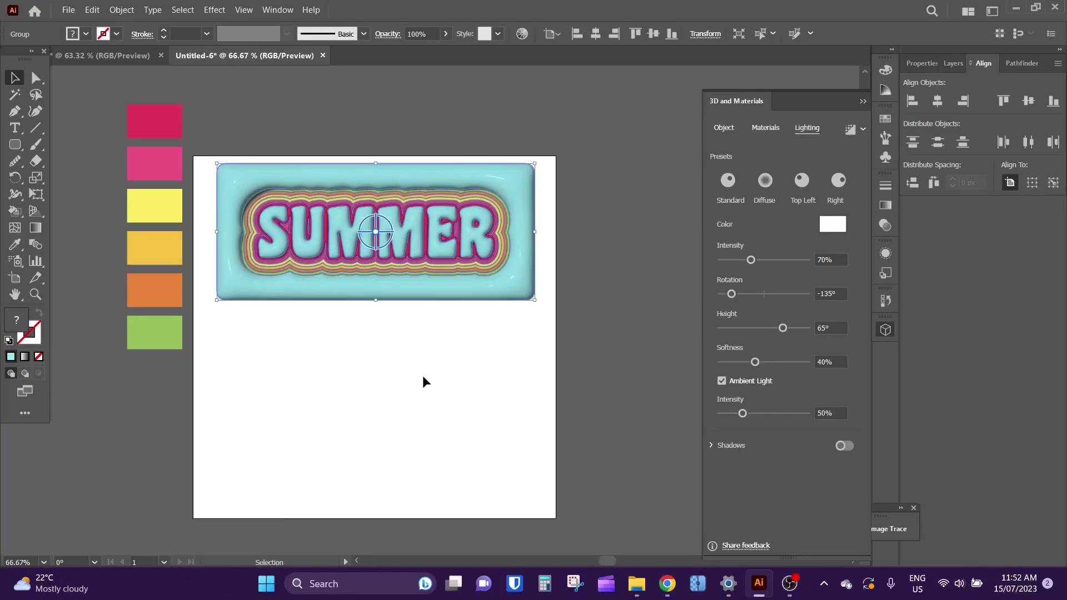
left_click(423, 382)
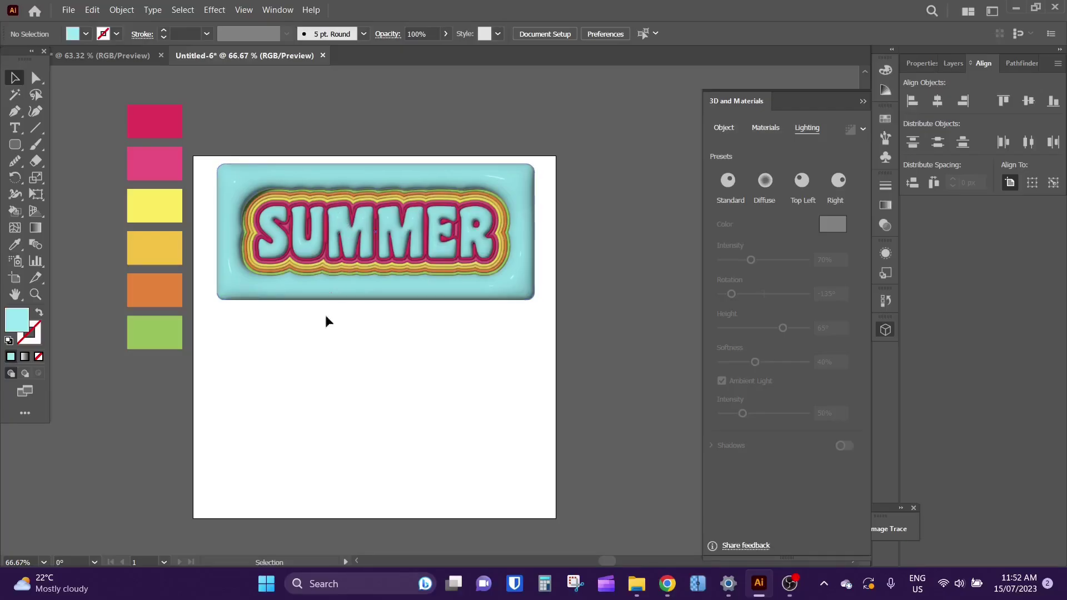
Step: Add the text HAPPY below the SUMMER badge
key("t")
left_click(255, 353)
type("HAPPY")
key("Escape")
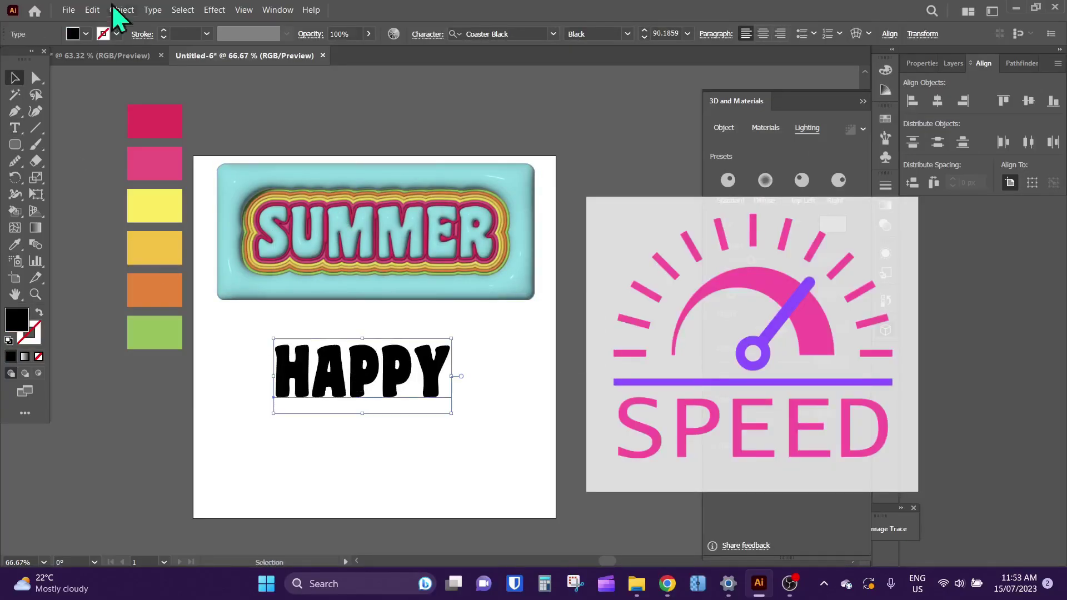
Step: Add offset-path outlines around HAPPY filled crimson, pink, yellow and green
left_click(121, 9)
left_click(355, 361)
left_click(533, 326)
key("i")
left_click(155, 120)
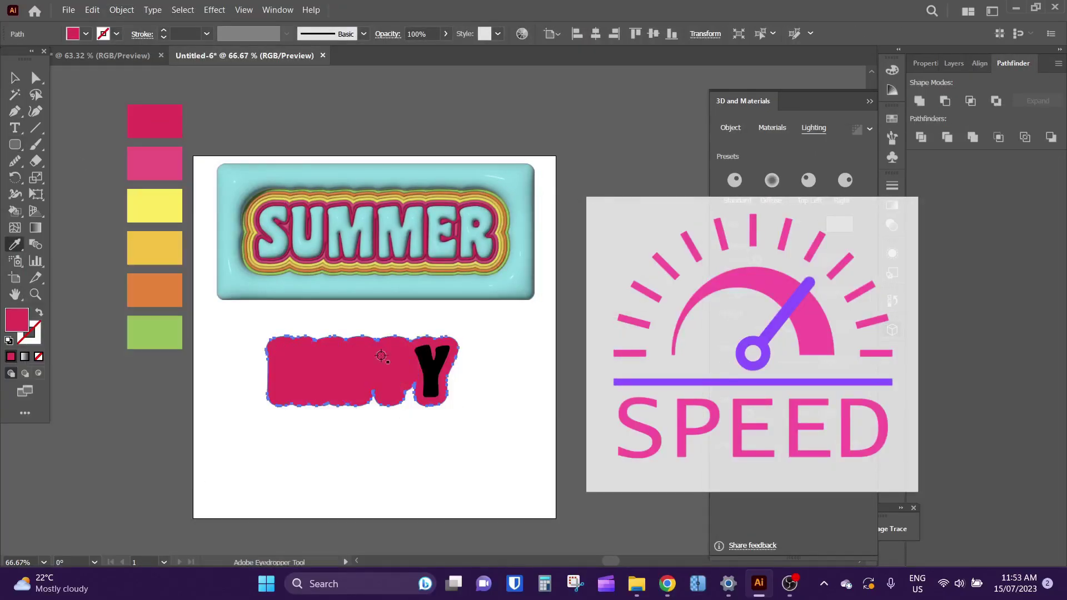
left_click(121, 9)
left_click(533, 326)
left_click(121, 9)
left_click(533, 326)
left_click(167, 221)
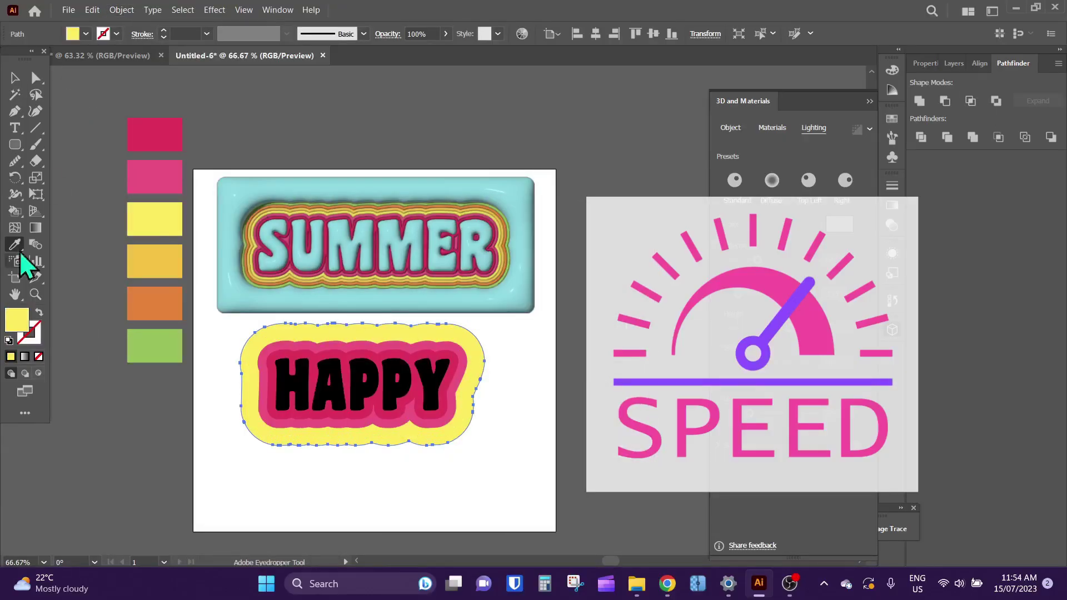
left_click(121, 9)
left_click(533, 326)
left_click(154, 346)
scroll(356, 362, "down", 2)
Step: Draw a cyan oval over HAPPY's area and send it behind the text
left_click(15, 145)
left_click(76, 191)
left_click(222, 285)
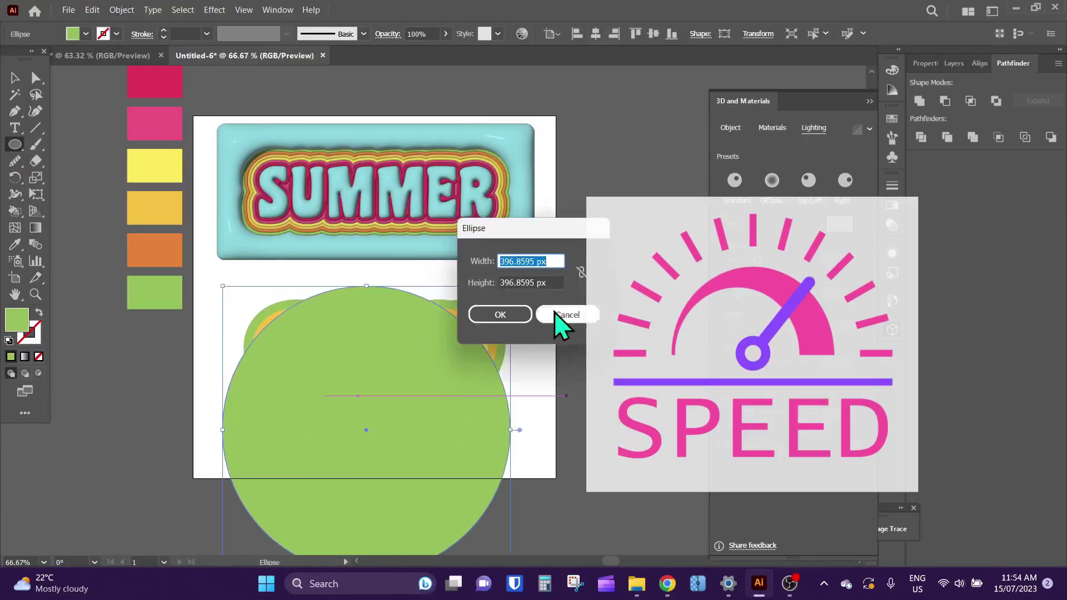
left_click(561, 314)
left_click_drag(216, 279, 538, 506)
key("v")
key("ctrl+shift+a")
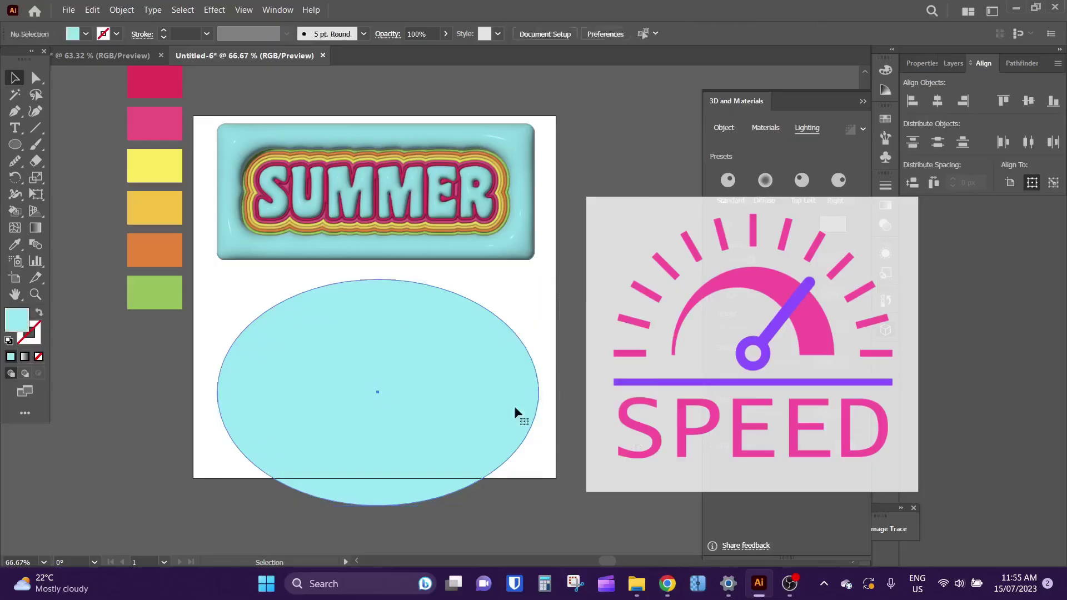
left_click(515, 411)
key("ctrl+shift+bracketleft")
Step: Make the cyan oval an inflated 3D shape with glossy material and lighting
key("ctrl+shift+a")
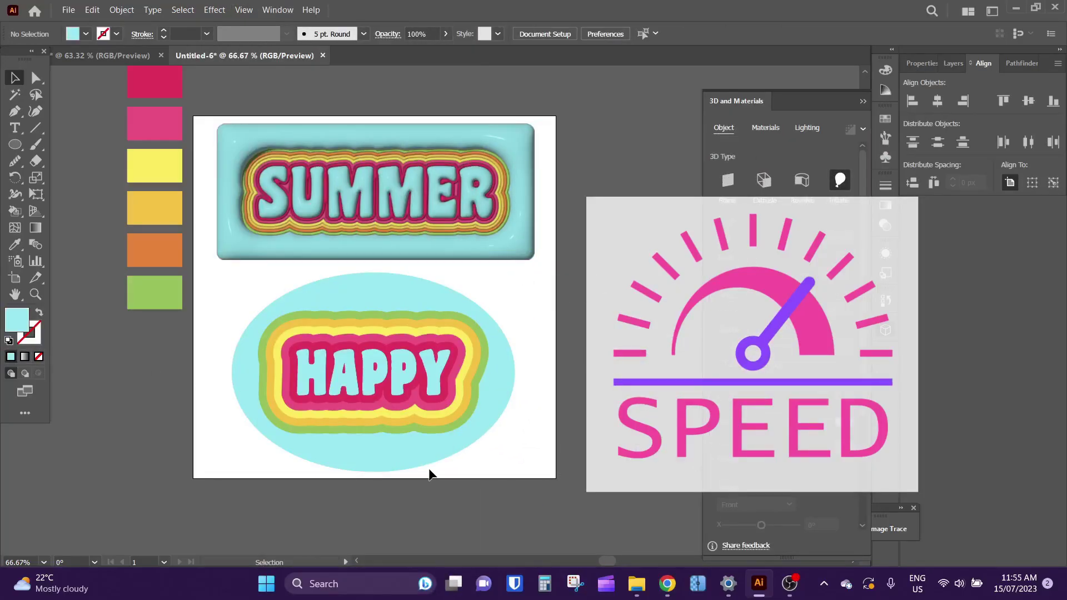
left_click(429, 464)
left_click(840, 179)
left_click(765, 127)
left_click(807, 128)
left_click(802, 180)
left_click(325, 493)
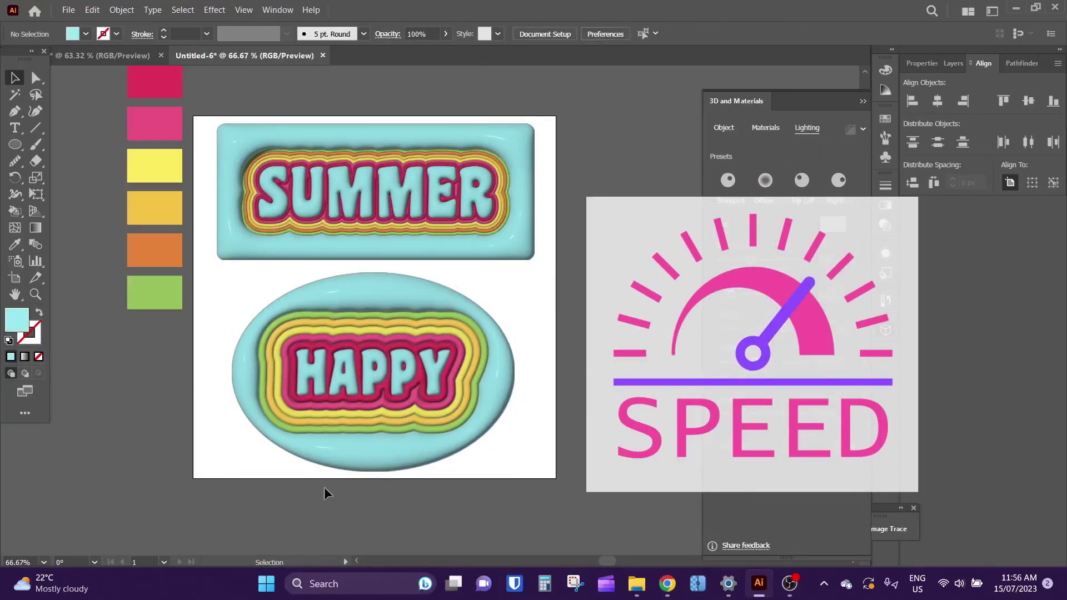
scroll(431, 439, "down", 2)
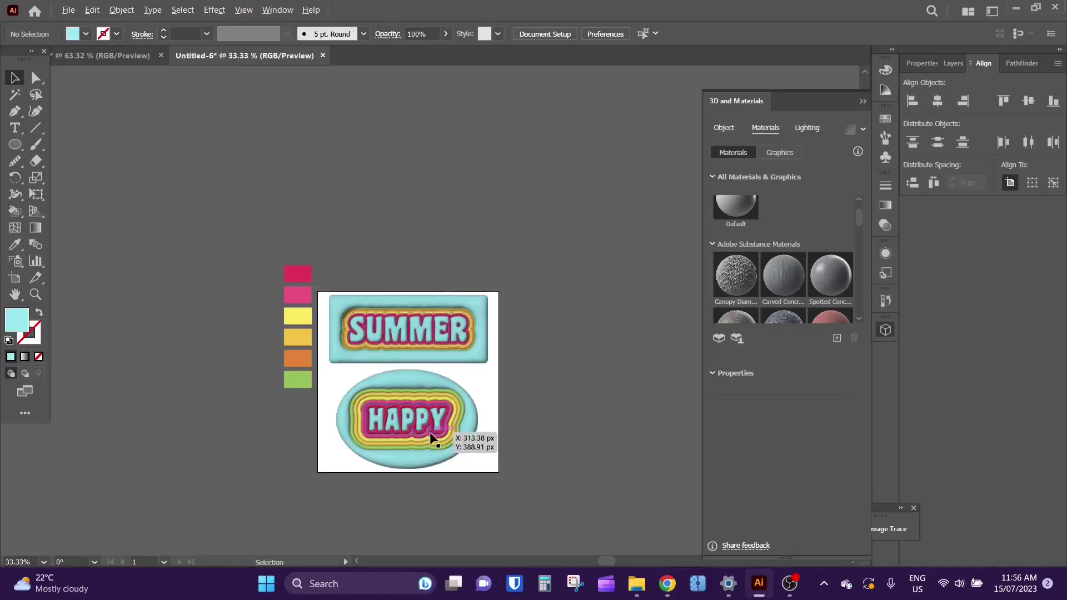
scroll(431, 436, "up", 5)
scroll(431, 437, "down", 2)
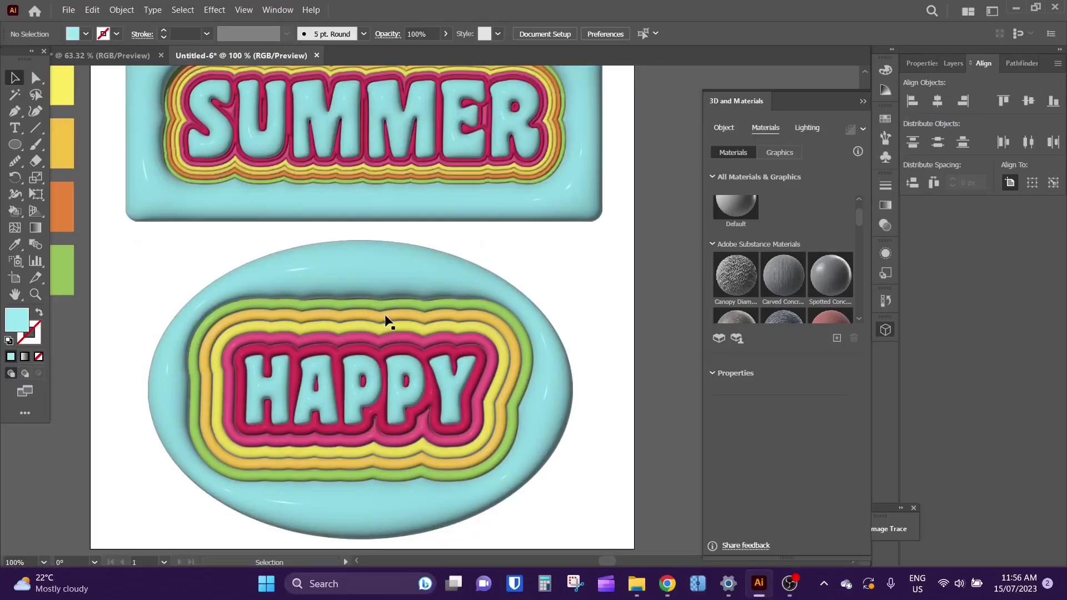
scroll(559, 371, "up", 2)
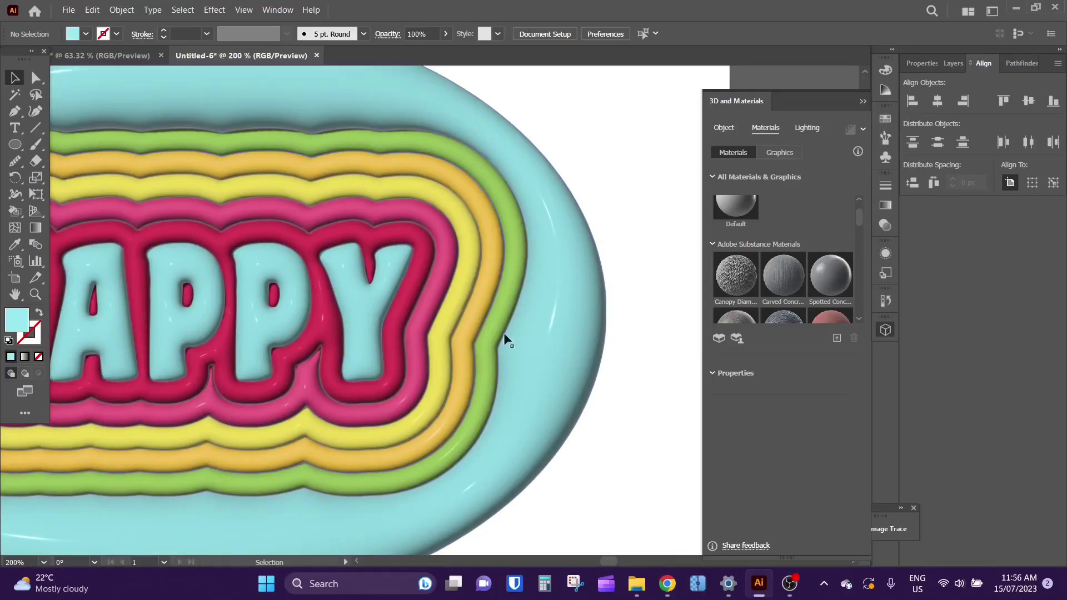
scroll(506, 338, "down", 3)
left_click(541, 381)
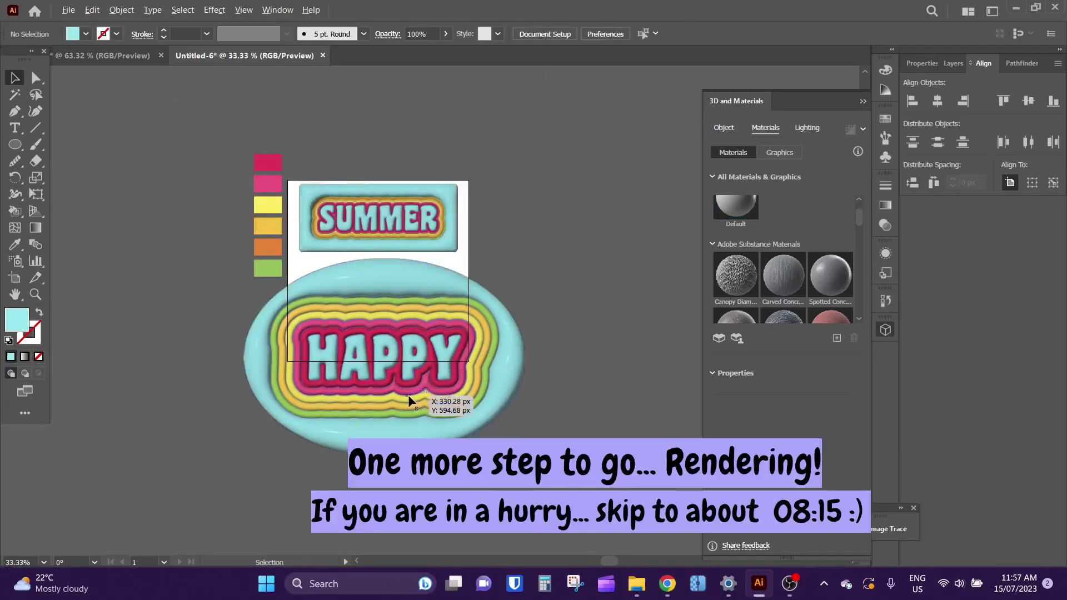
scroll(409, 333, "up", 3)
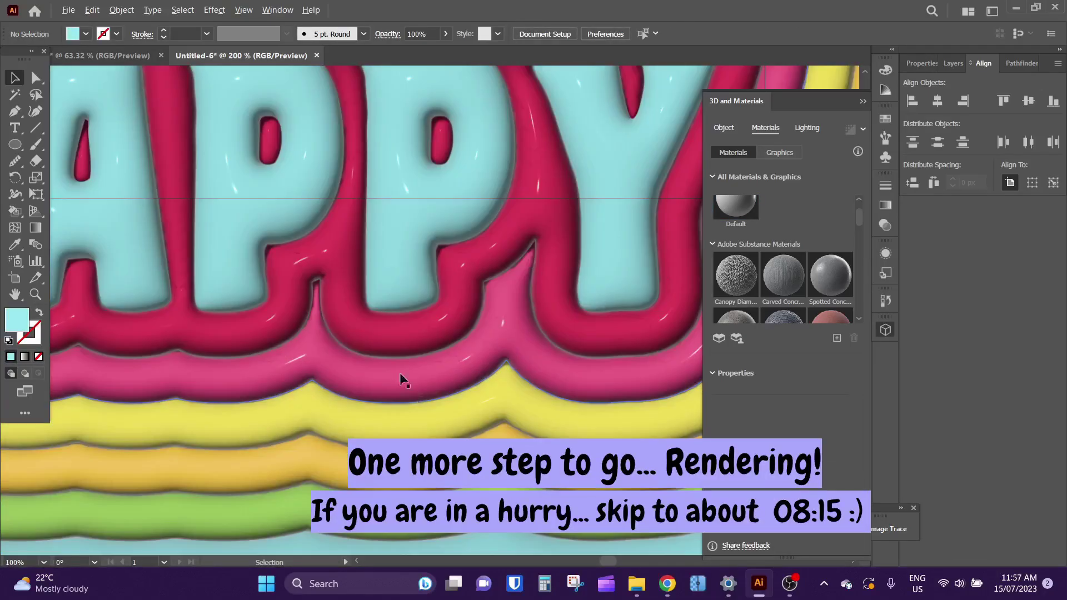
scroll(418, 257, "down", 4)
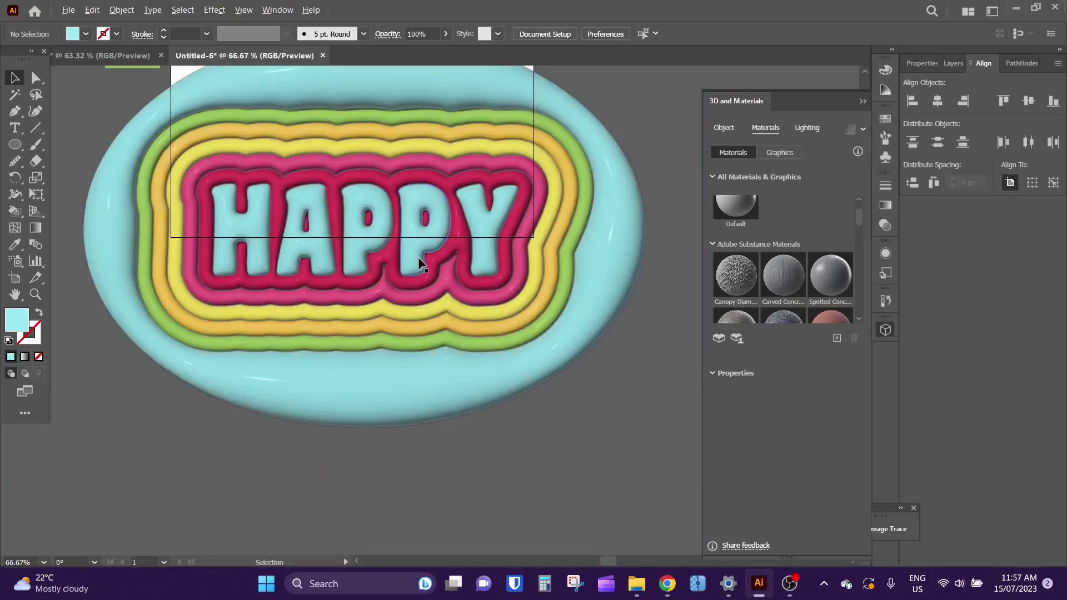
scroll(421, 403, "up", 1)
scroll(543, 314, "up", 3)
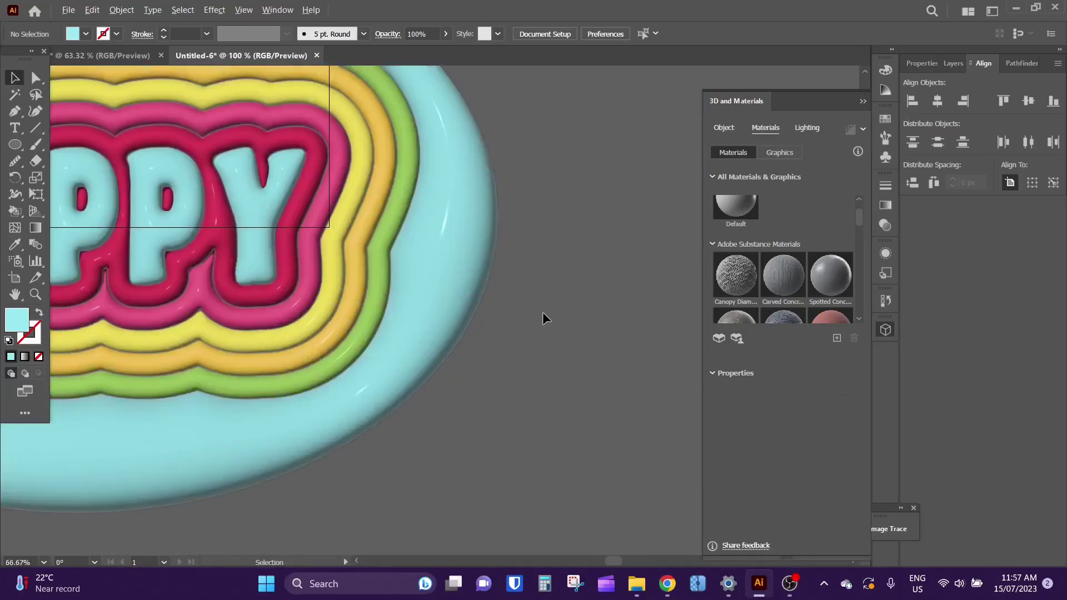
scroll(215, 308, "left", 5)
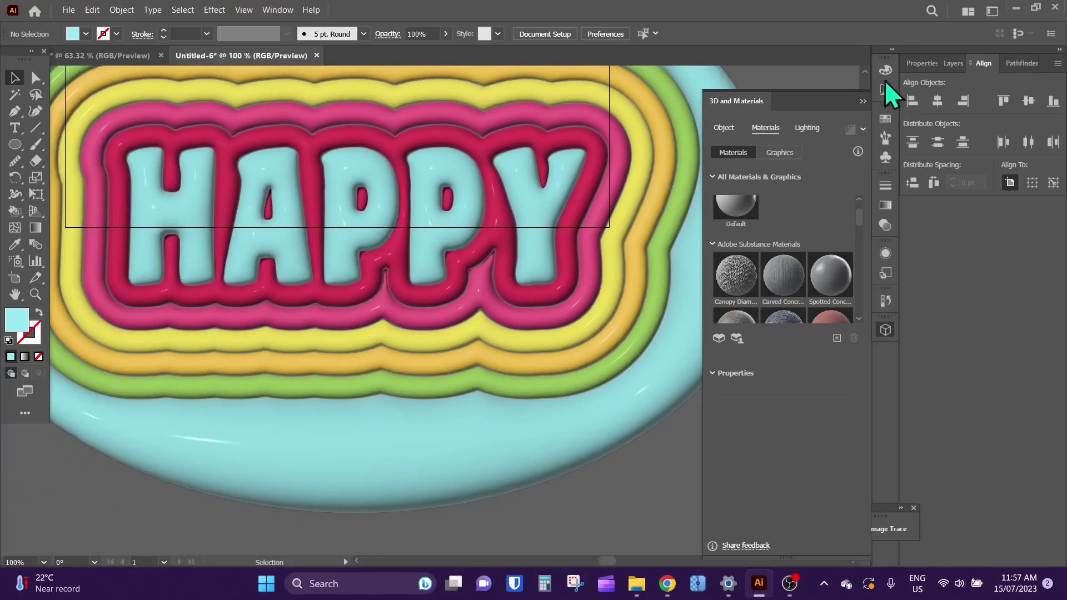
scroll(766, 304, "down", 5)
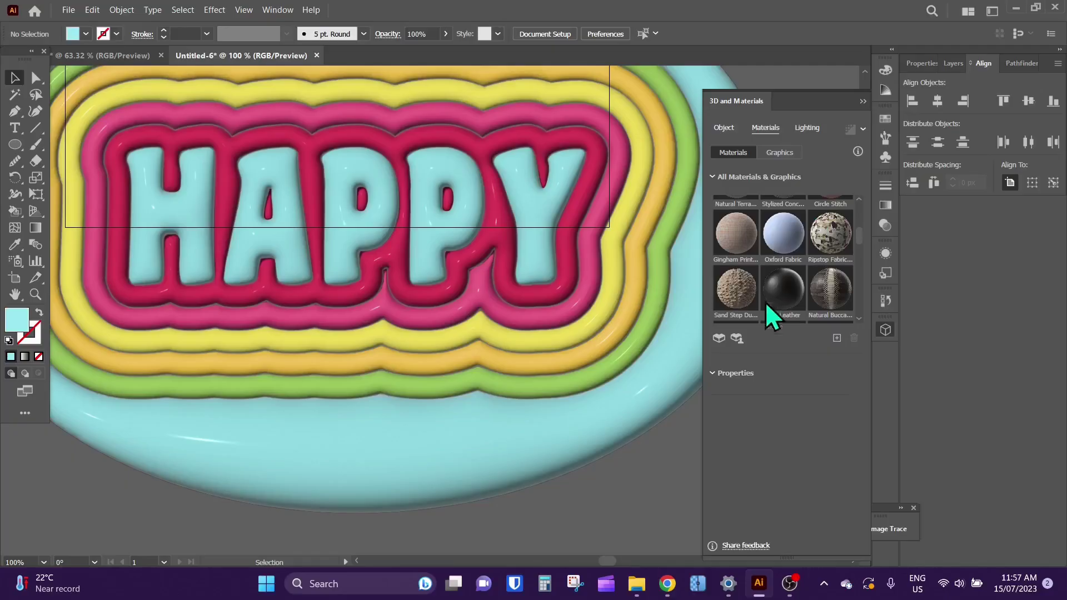
left_click(729, 372)
scroll(753, 418, "down", 5)
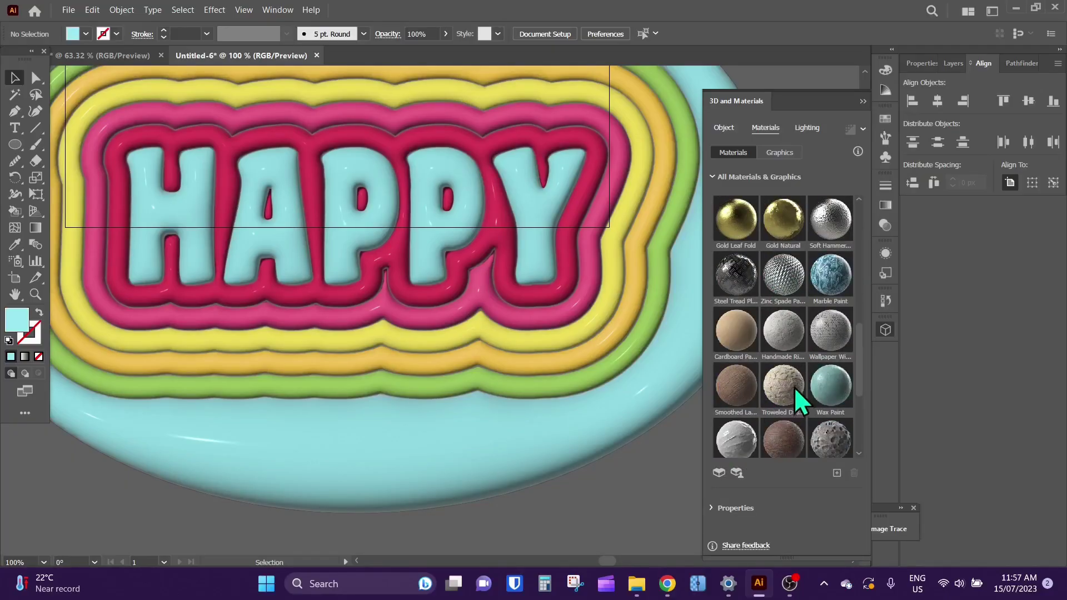
Step: Show the material's Base Properties and raise the HAPPY badge's Metallic to about 0.7
scroll(795, 386, "down", 3)
left_click(736, 511)
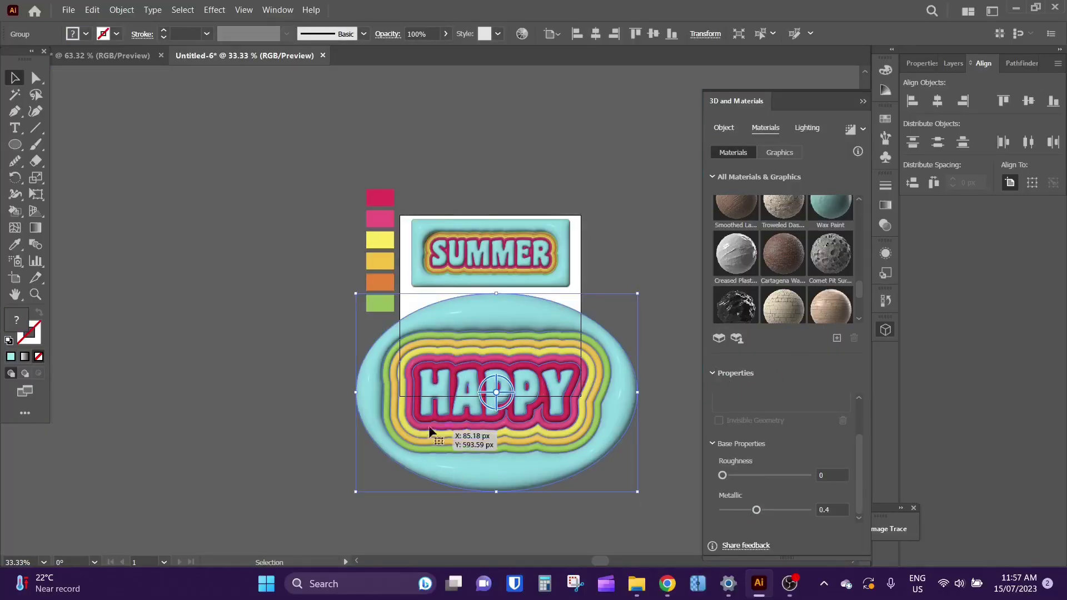
left_click_drag(756, 509, 792, 515)
left_click(634, 406)
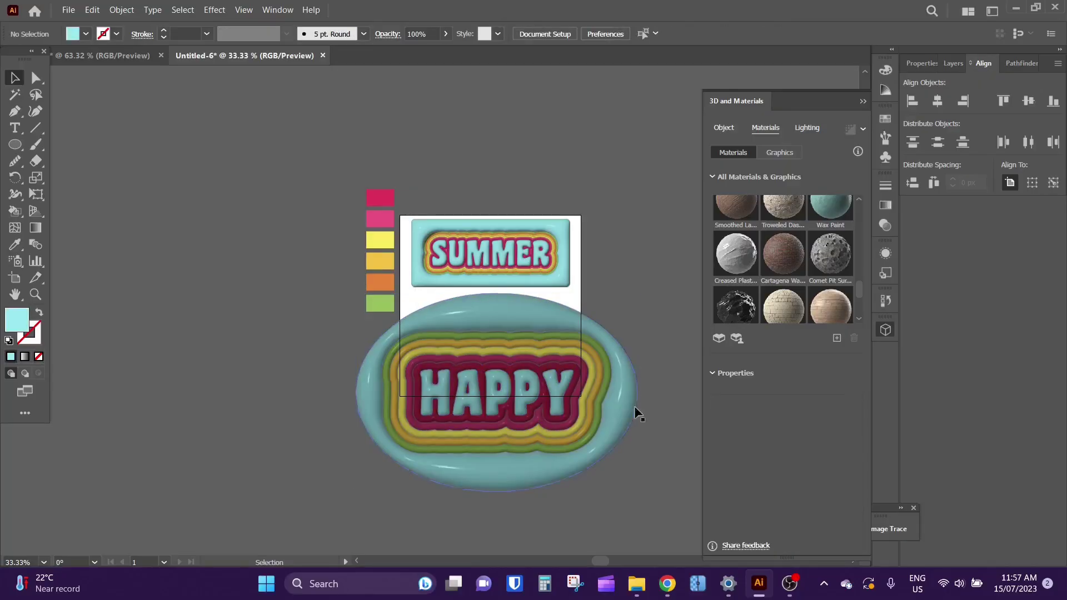
scroll(557, 403, "up", 5)
scroll(467, 348, "down", 5)
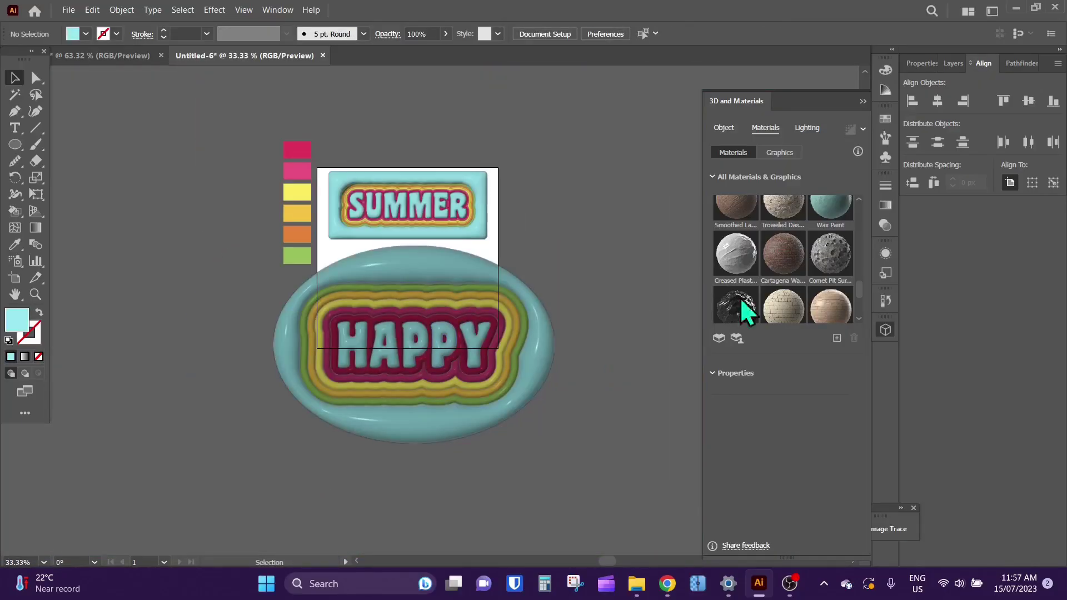
Step: Set the HAPPY badge's Metallic to 0.53 and Roughness to 0.51
left_click(799, 129)
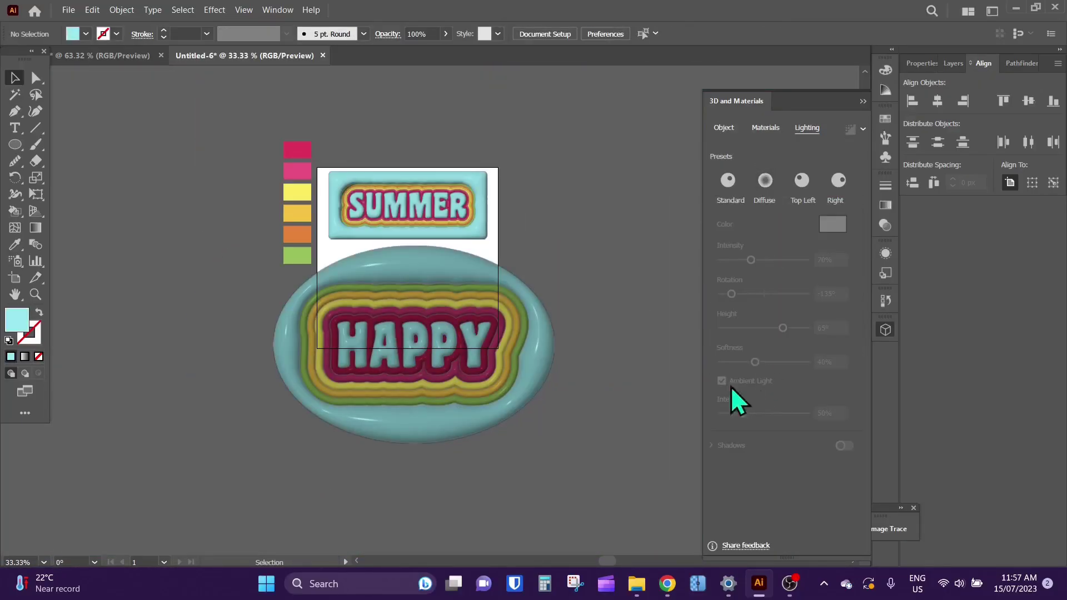
scroll(565, 400, "up", 1)
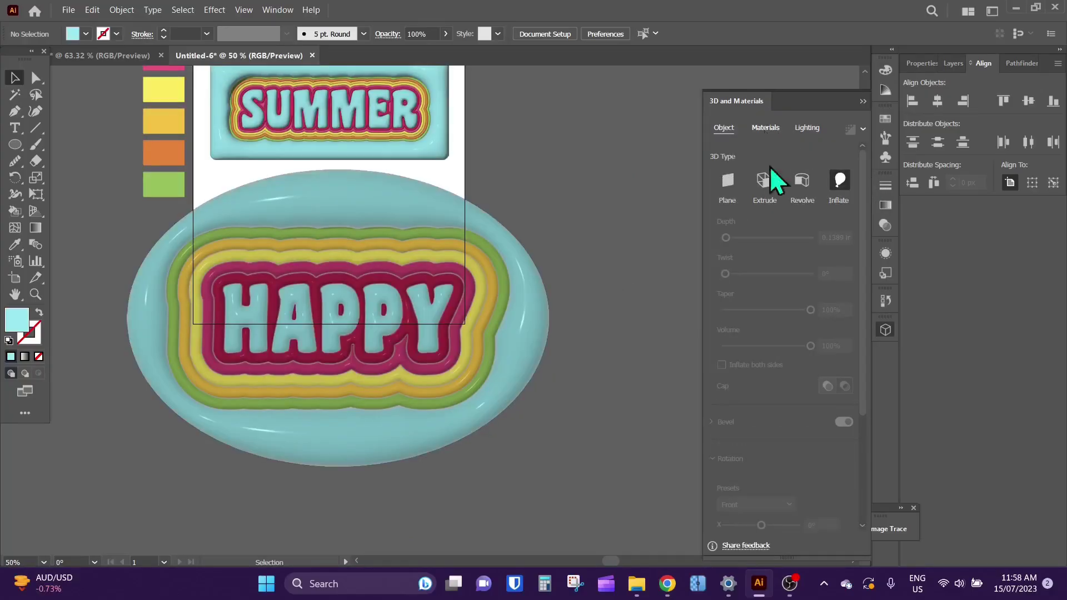
left_click(766, 128)
left_click(724, 374)
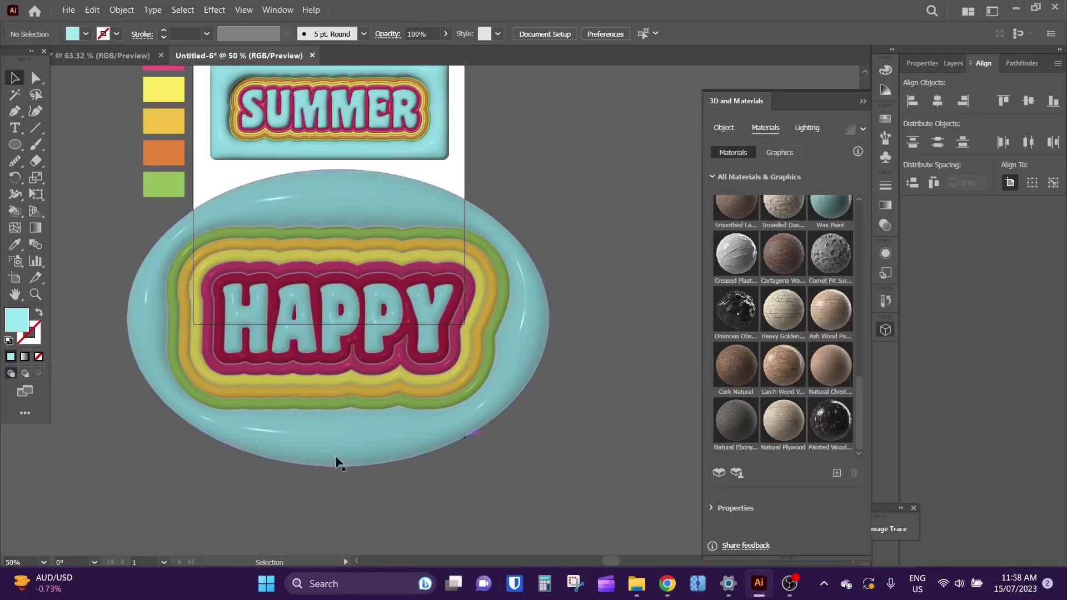
left_click(124, 320)
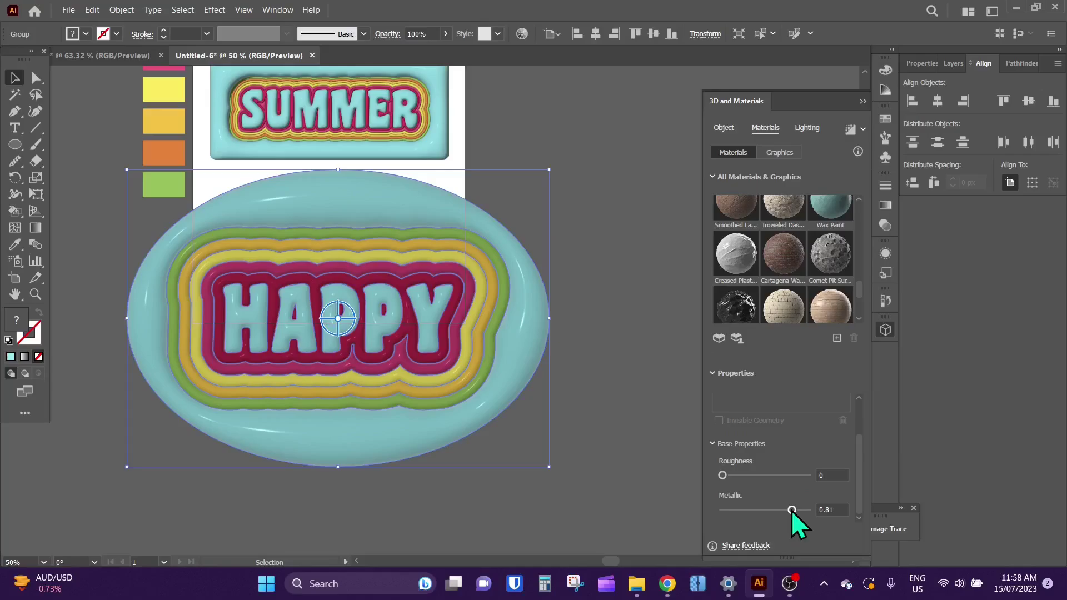
left_click_drag(791, 510, 768, 510)
left_click_drag(721, 475, 771, 476)
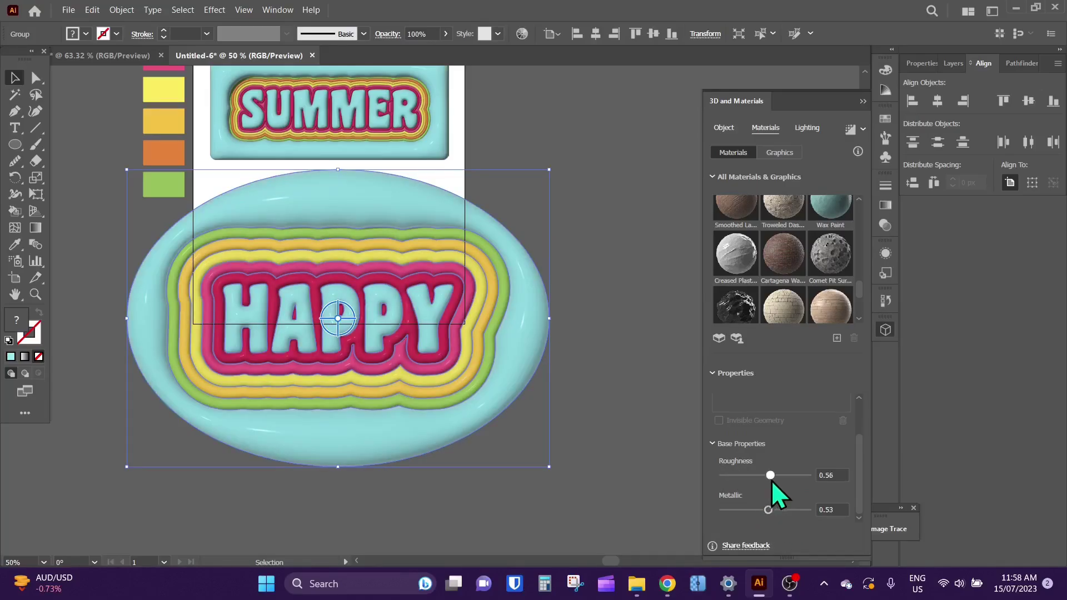
Step: Deselect and zoom out to about 67% to see both SUMMER and HAPPY badges
left_click(649, 382)
scroll(424, 335, "up", 2)
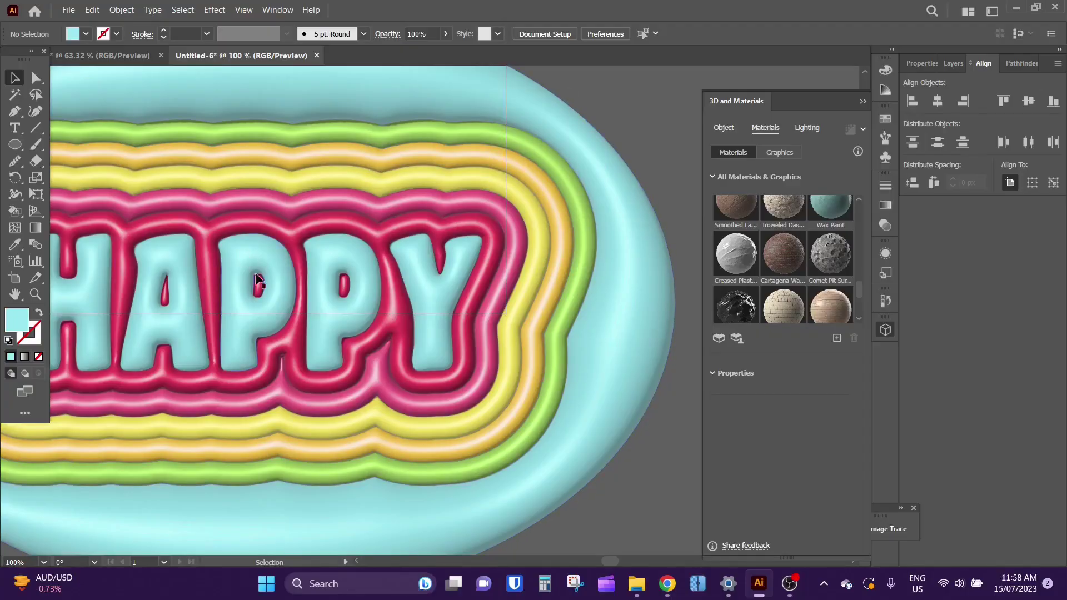
scroll(353, 256, "down", 3)
scroll(352, 256, "down", 1)
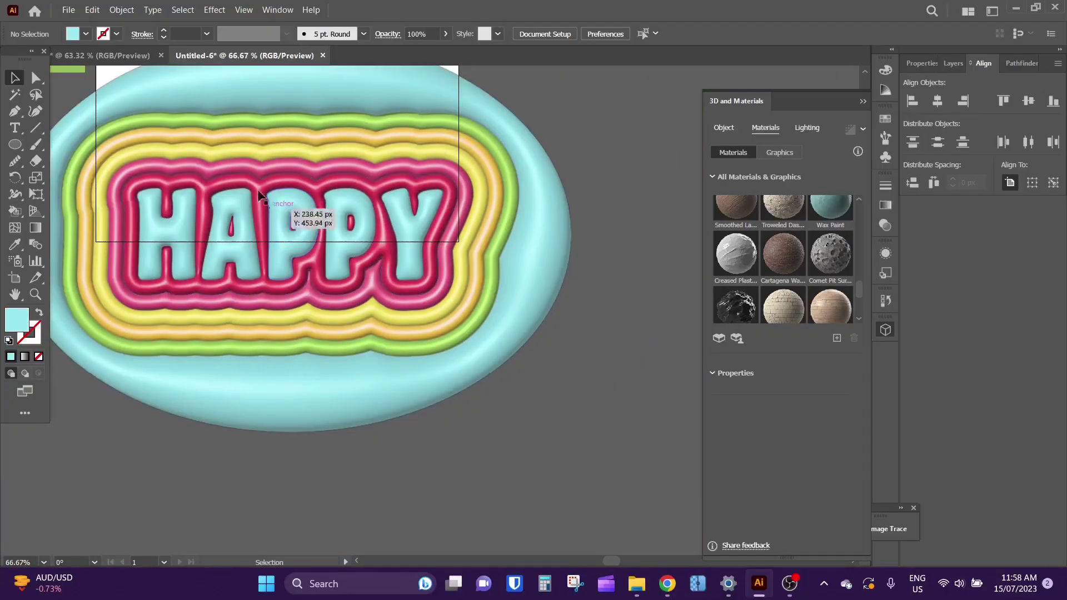
scroll(256, 211, "down", 1)
scroll(261, 224, "up", 2)
scroll(255, 190, "down", 3)
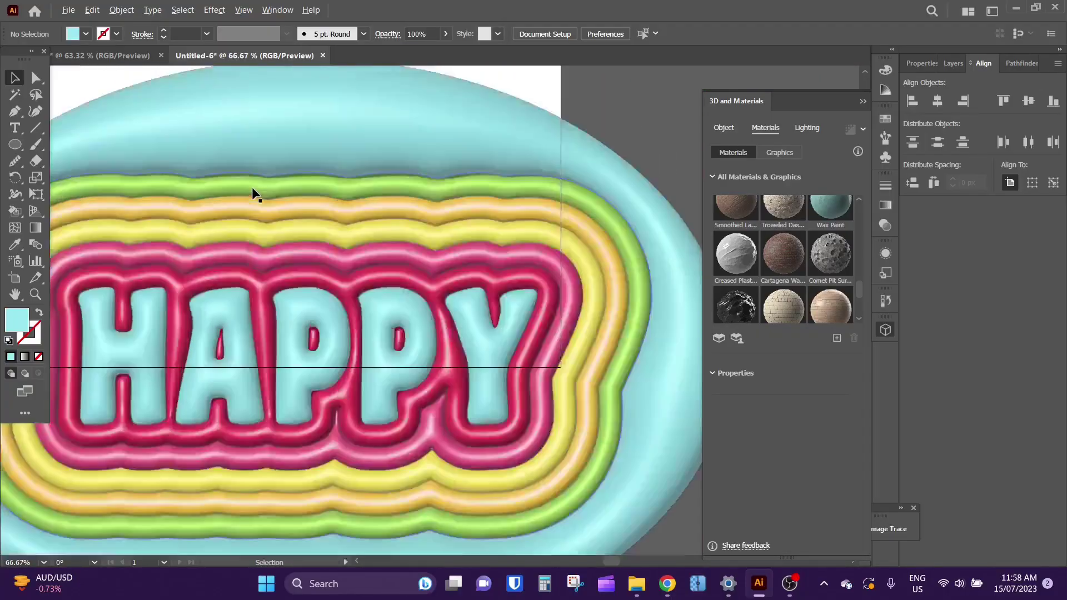
scroll(191, 176, "up", 1)
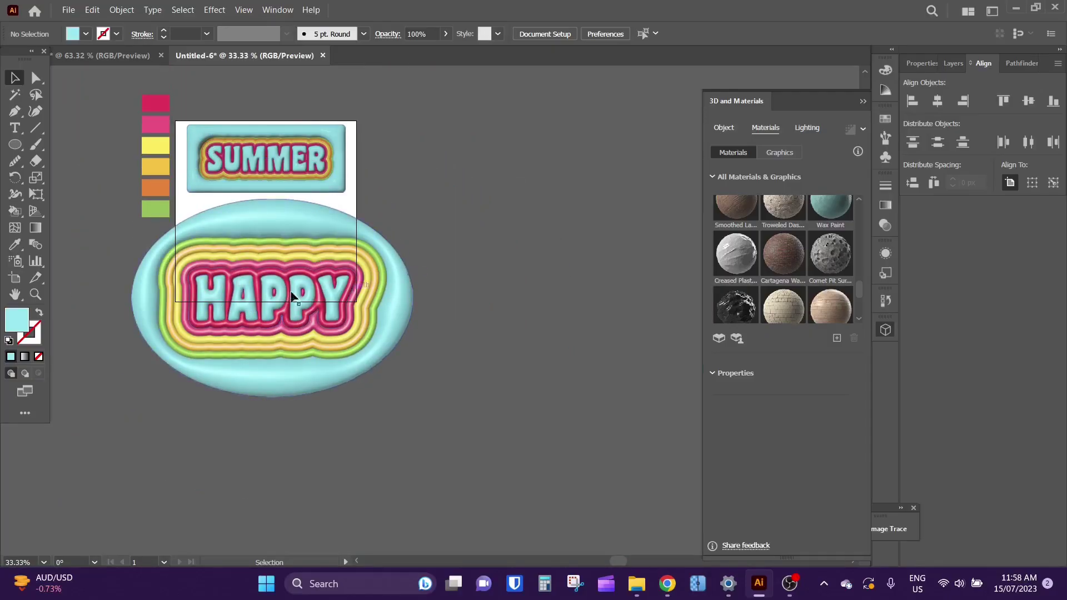
scroll(233, 126, "up", 4)
scroll(384, 302, "down", 4)
scroll(611, 448, "down", 2)
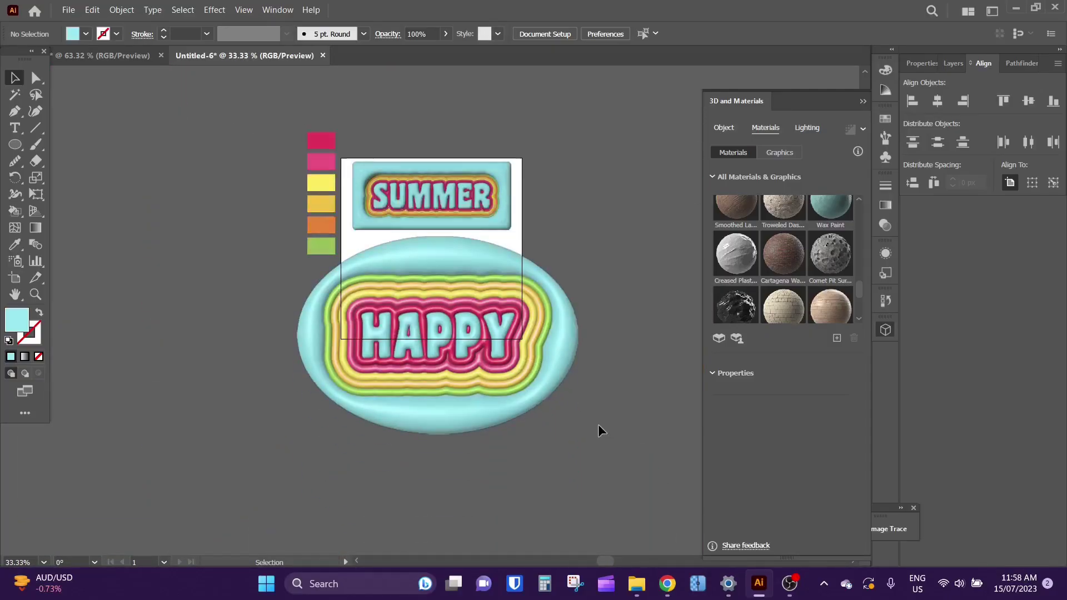
scroll(507, 370, "up", 3)
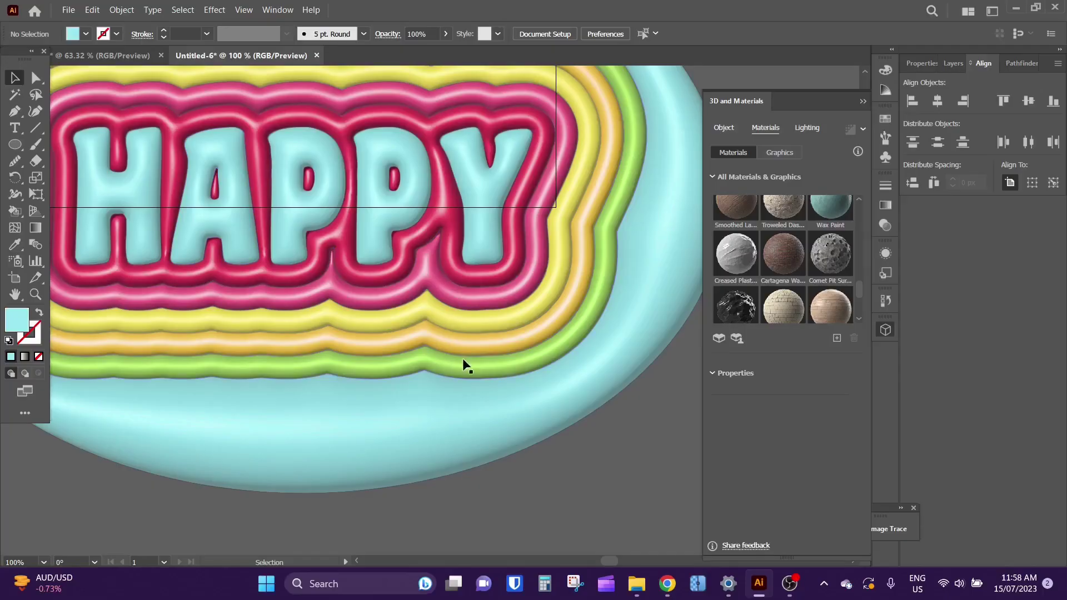
scroll(372, 308, "up", 2)
scroll(302, 250, "down", 2)
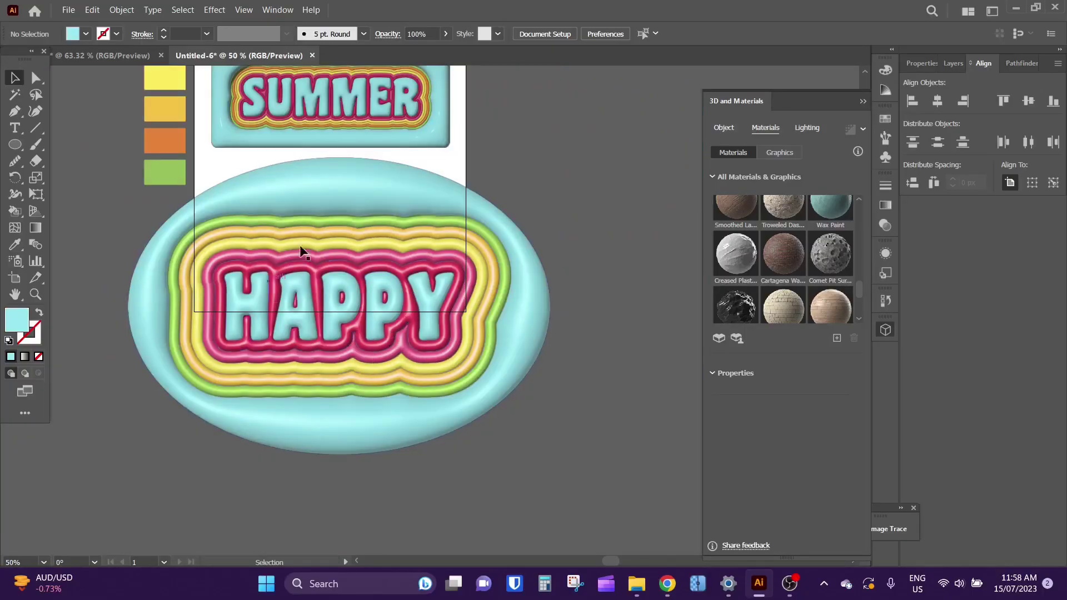
scroll(399, 288, "up", 3)
scroll(396, 333, "down", 5)
scroll(393, 374, "down", 5)
scroll(393, 374, "up", 5)
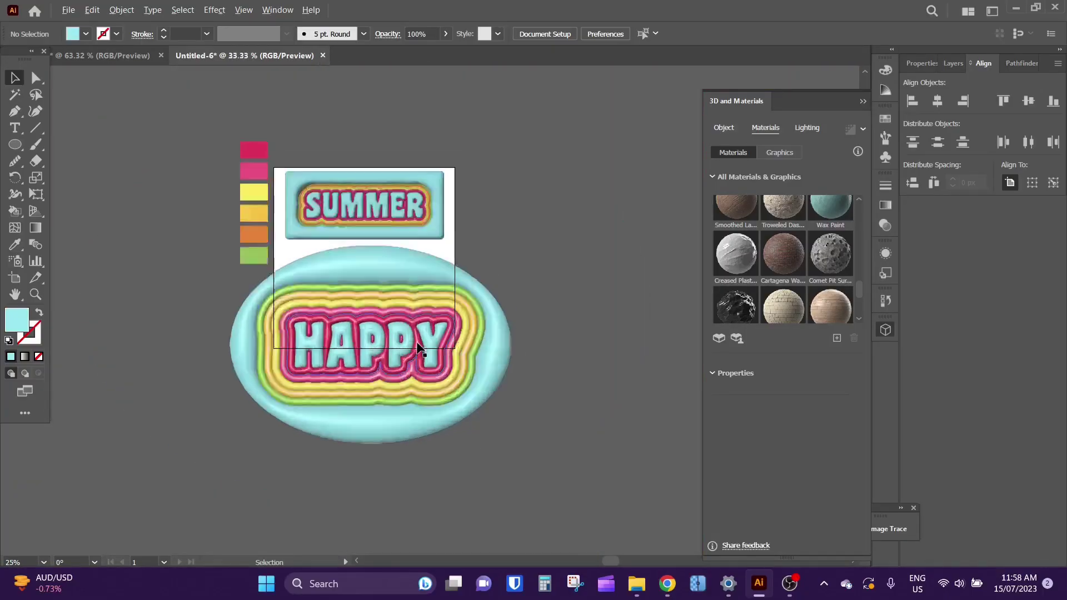
scroll(460, 383, "down", 1)
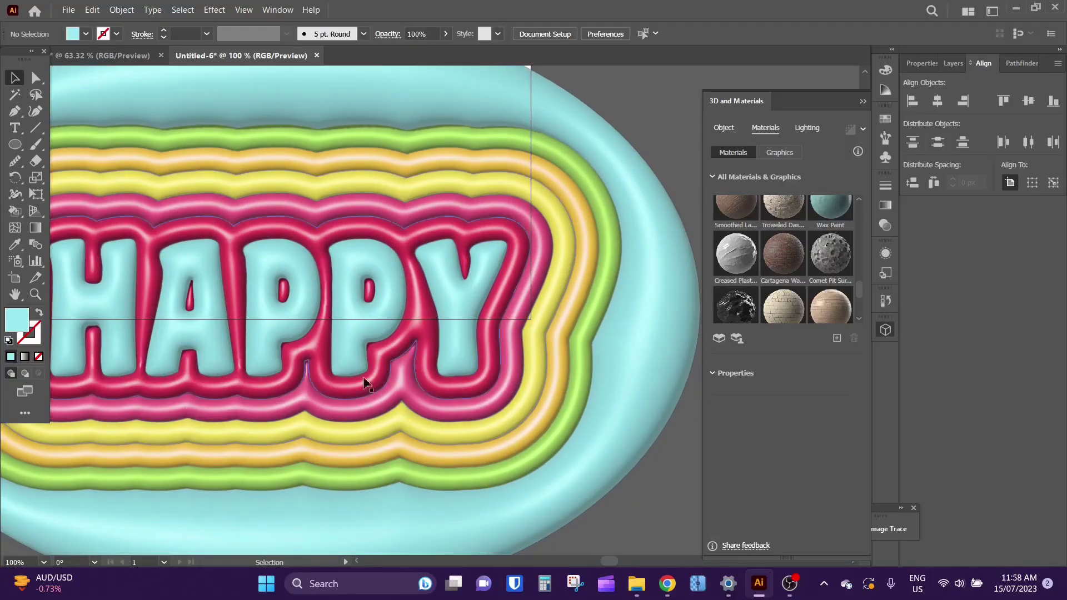
scroll(369, 381, "down", 3)
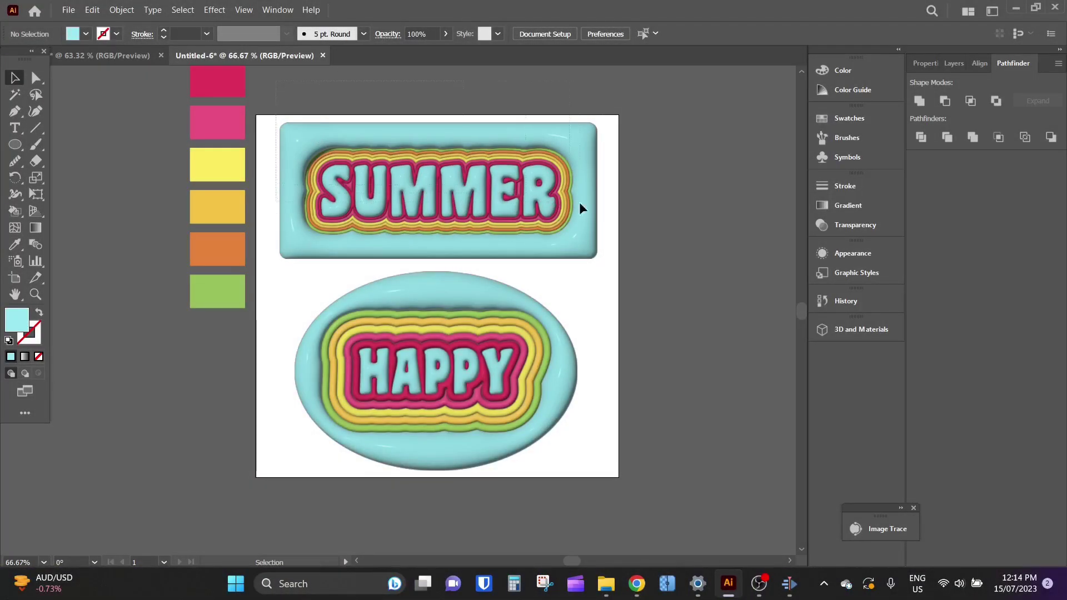
Step: Select the SUMMER group and turn on ray tracing at Medium render quality
left_click(584, 235)
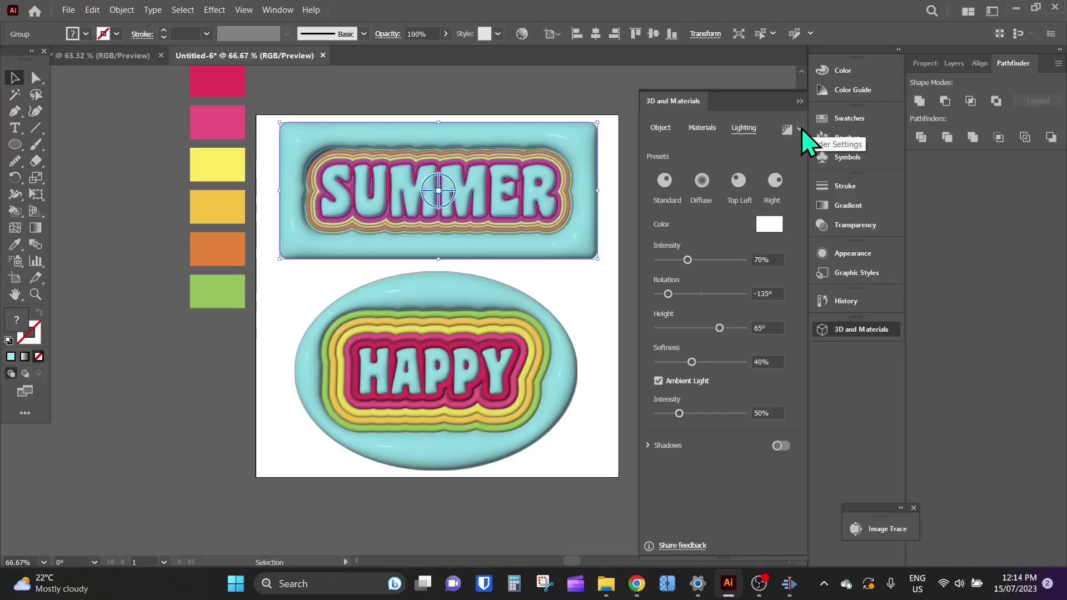
left_click(799, 128)
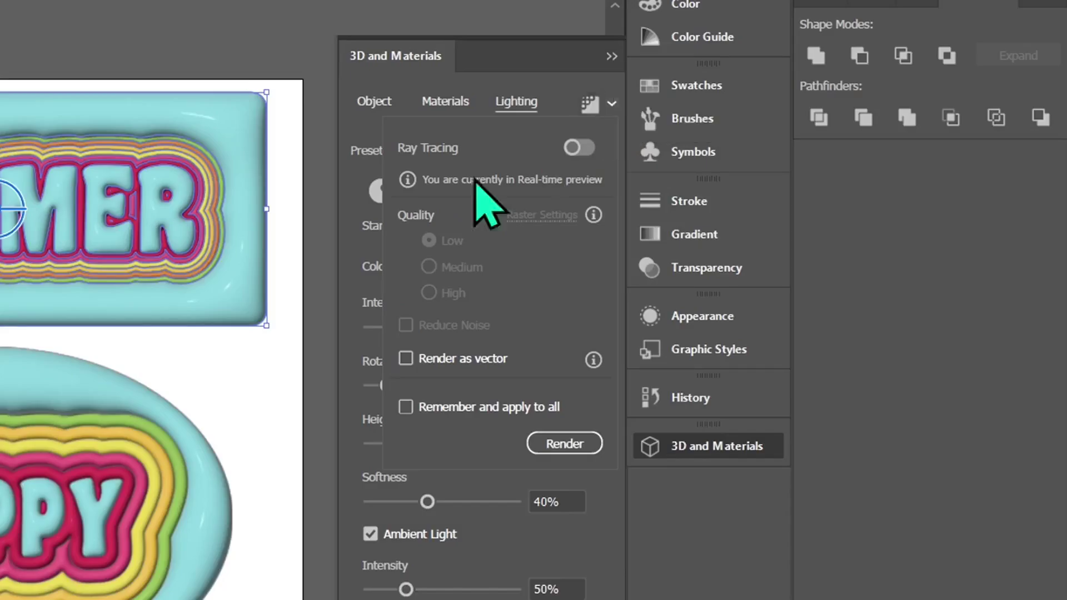
left_click(580, 147)
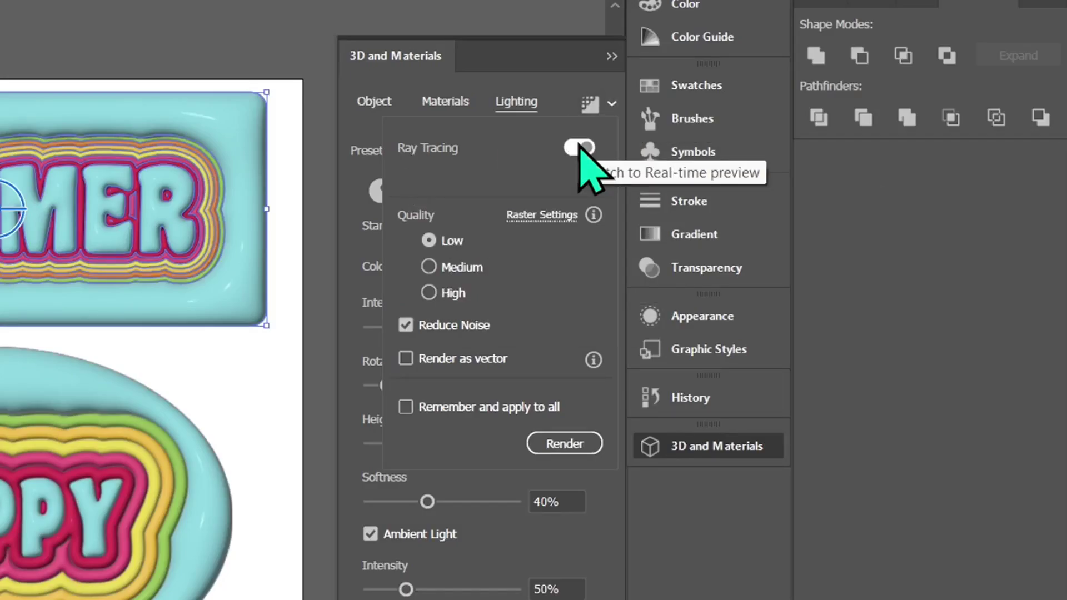
left_click(436, 266)
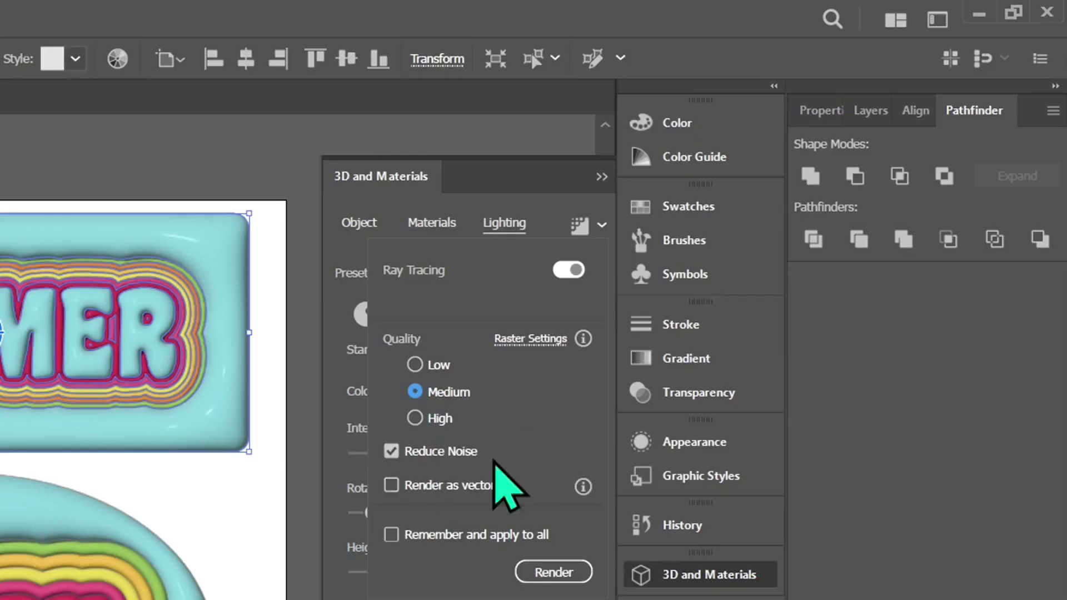
Step: Ray-trace render the SUMMER badge and zoom in and out to inspect the lettering
left_click(550, 571)
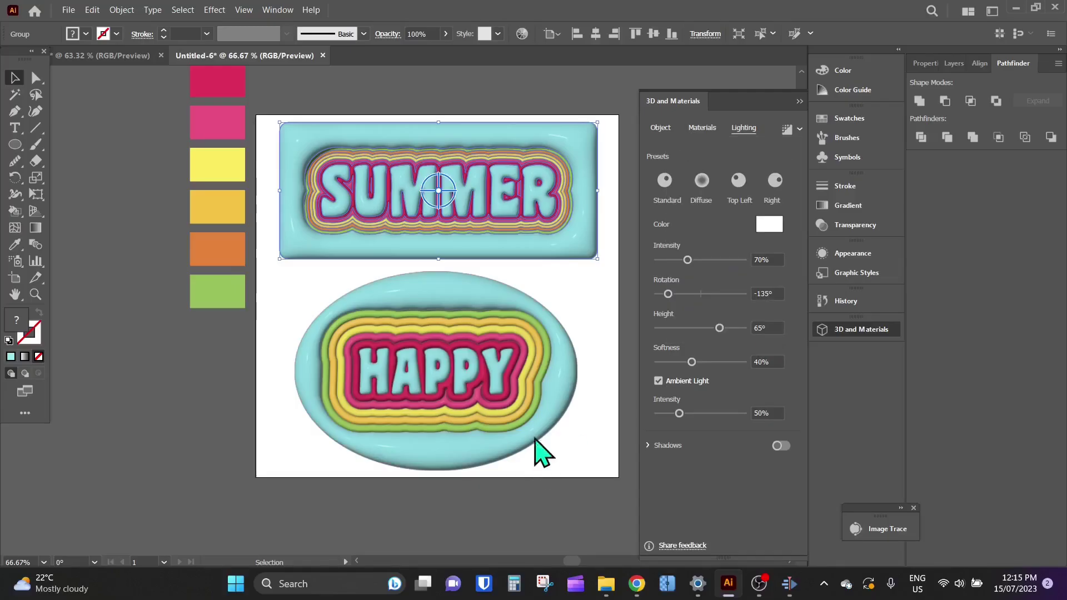
key("ctrl+equal")
key("ctrl+equal")
key("ctrl+equal")
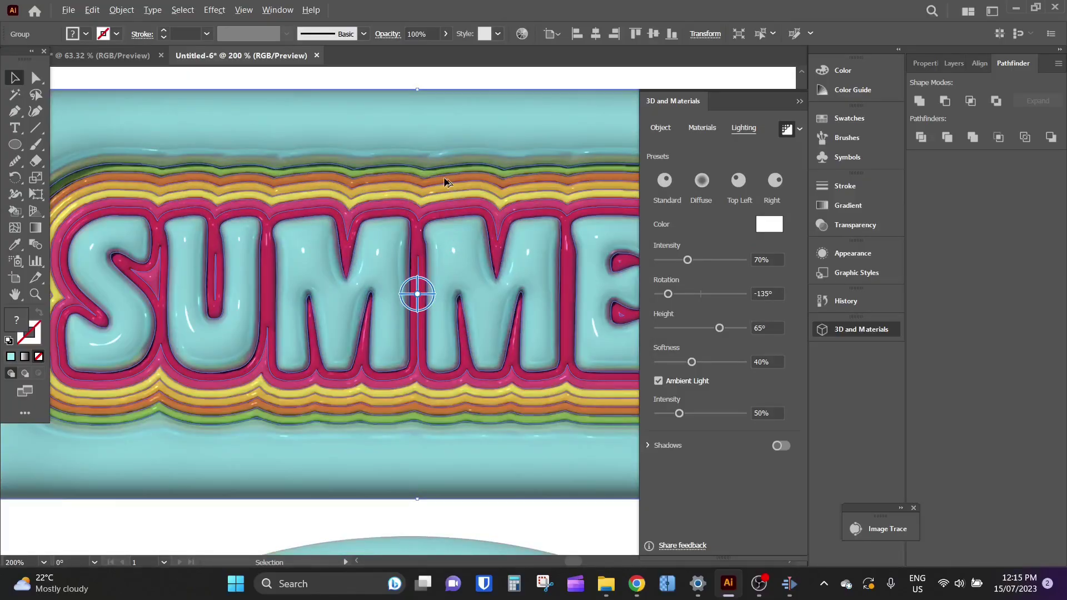
key("ctrl+minus")
key("ctrl+minus")
left_click(799, 101)
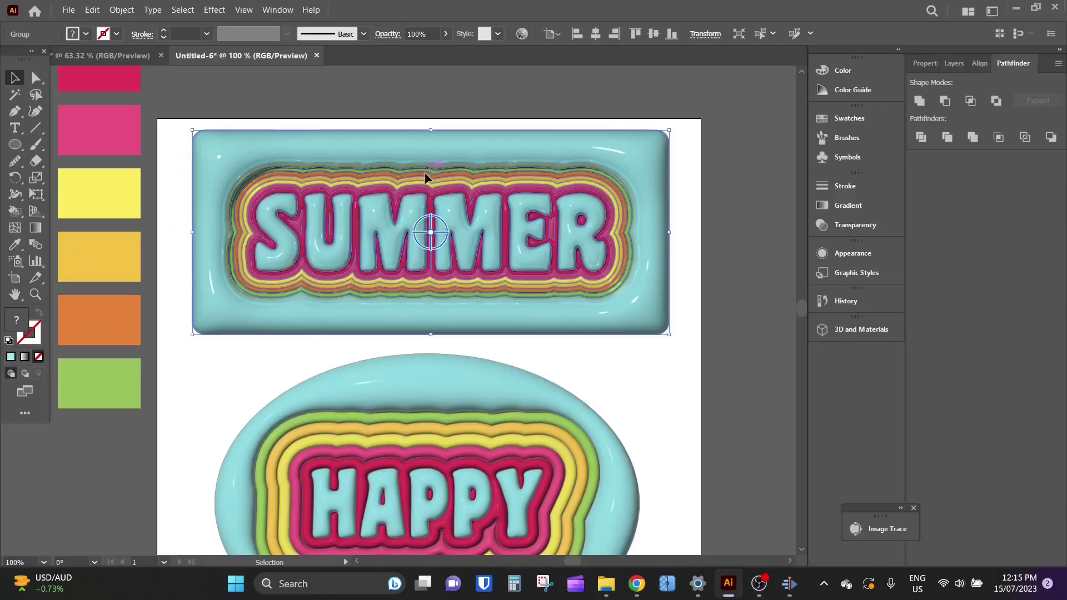
key("ctrl+equal")
key("ctrl+equal")
key("ctrl+equal")
key("ctrl+minus")
key("ctrl+minus")
key("ctrl+minus")
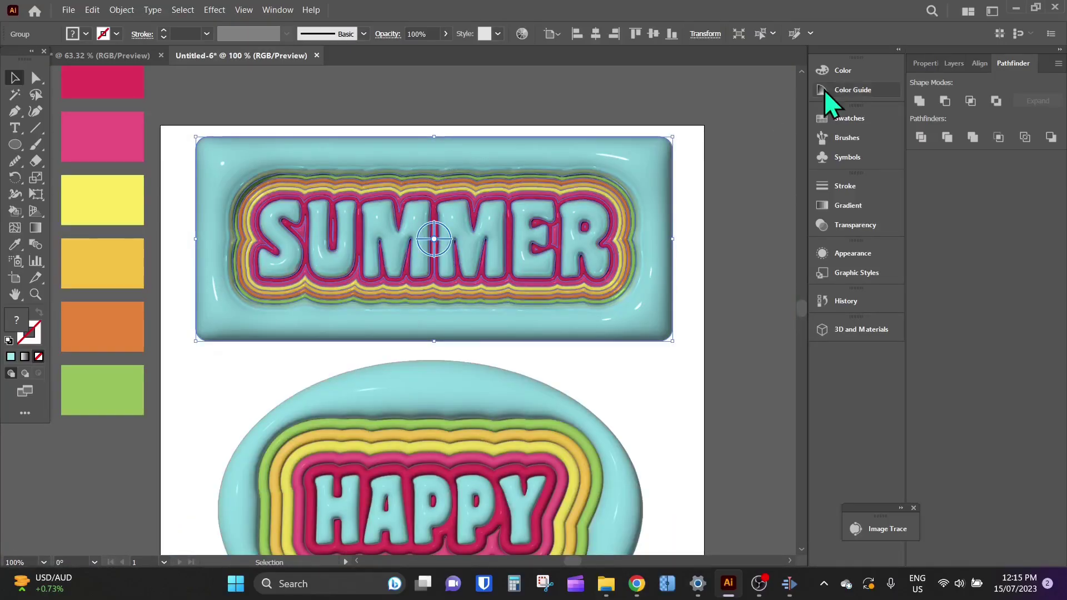
Step: Raise the SUMMER badge's ambient light intensity from 50% to about 93%
left_click(860, 330)
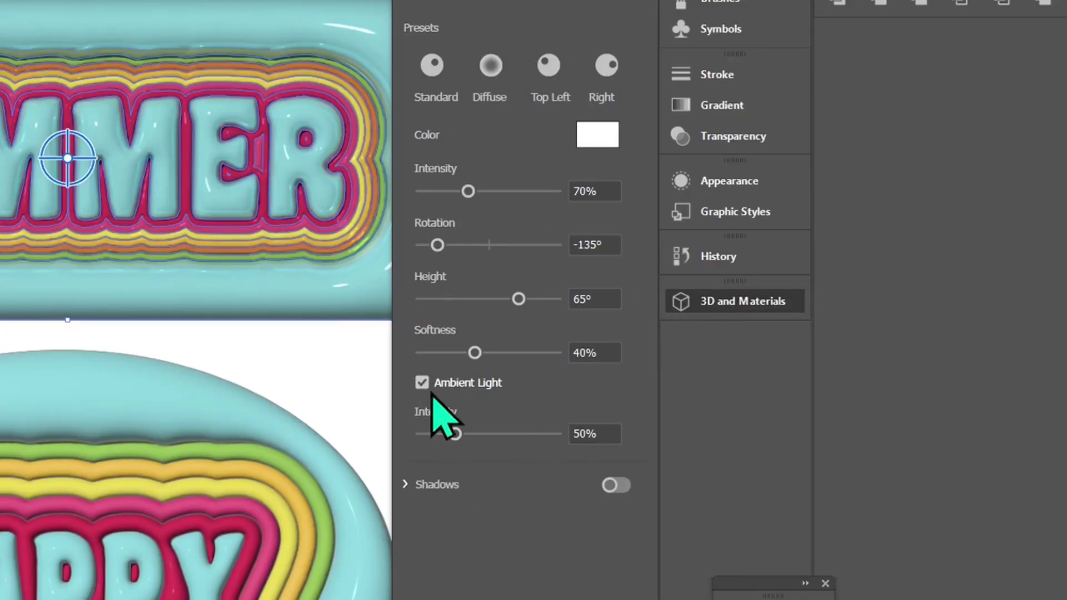
left_click_drag(454, 434, 489, 434)
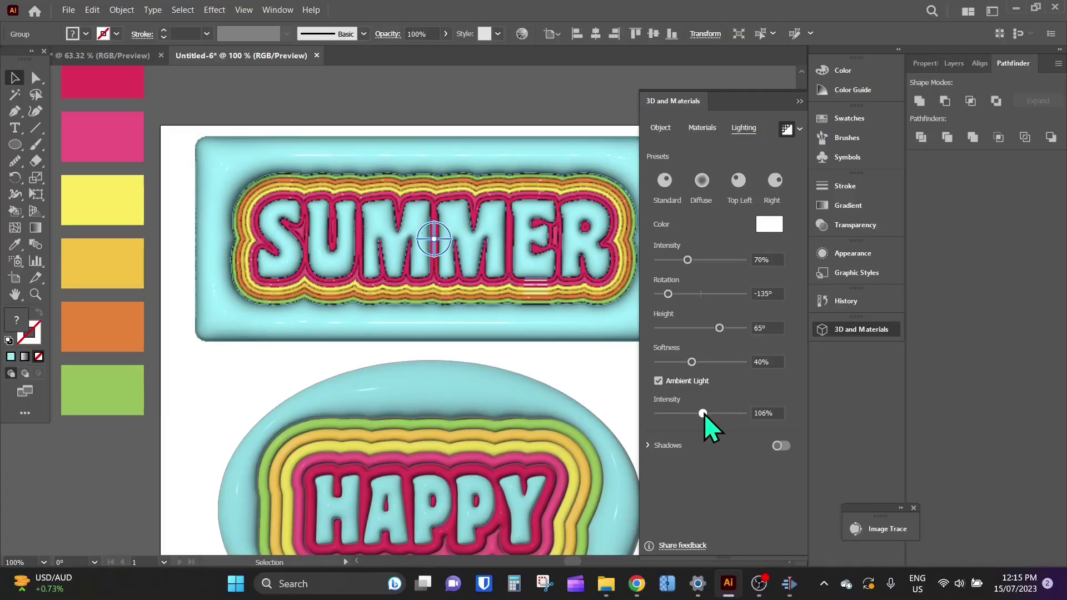
left_click_drag(705, 415, 694, 414)
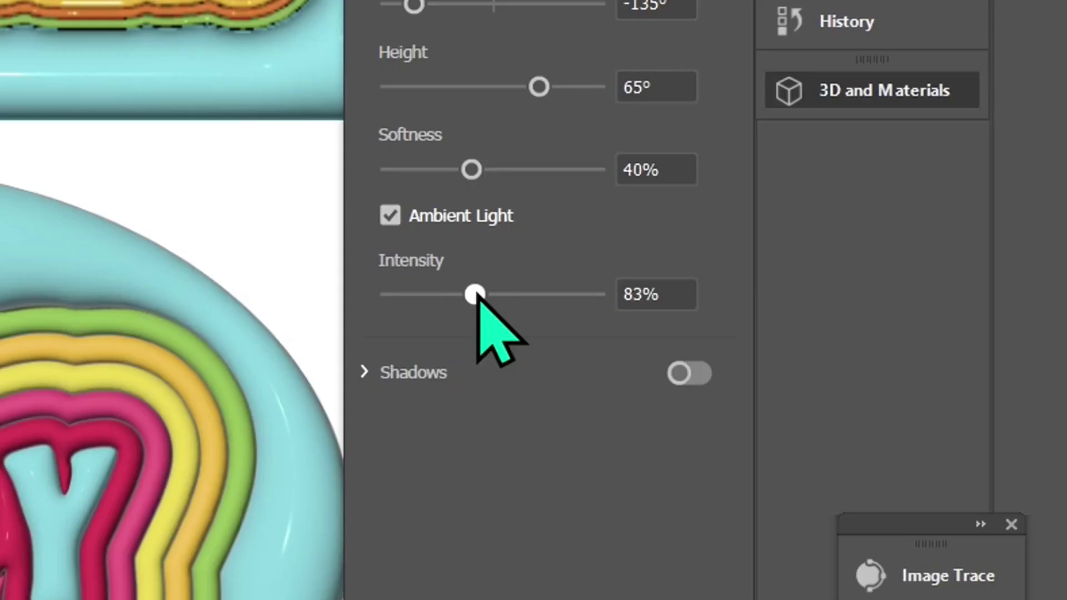
left_click_drag(475, 294, 481, 295)
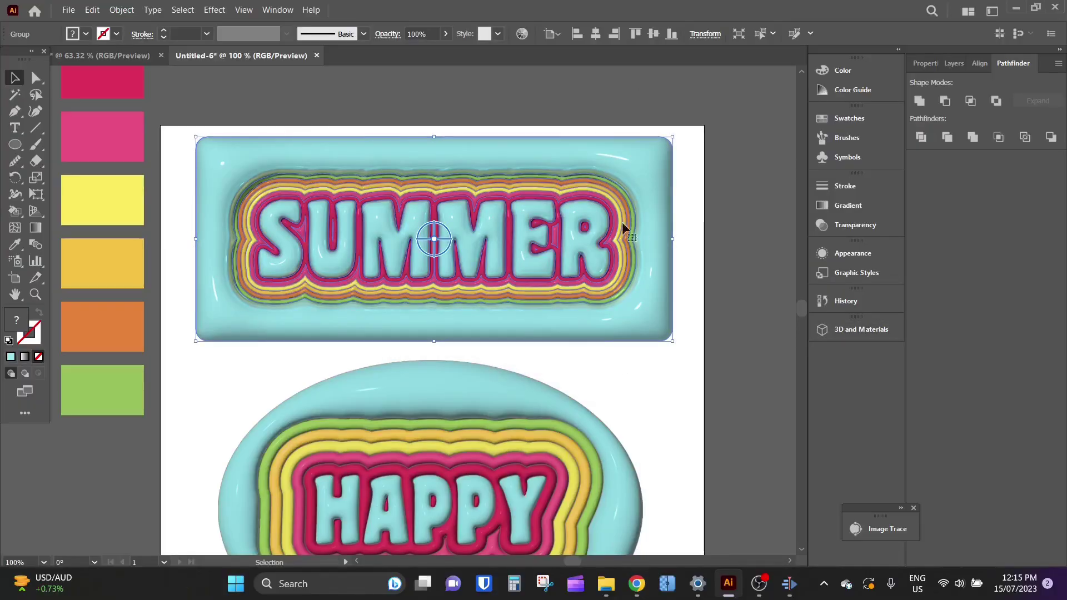
scroll(579, 214, "up", 2)
left_click(615, 376)
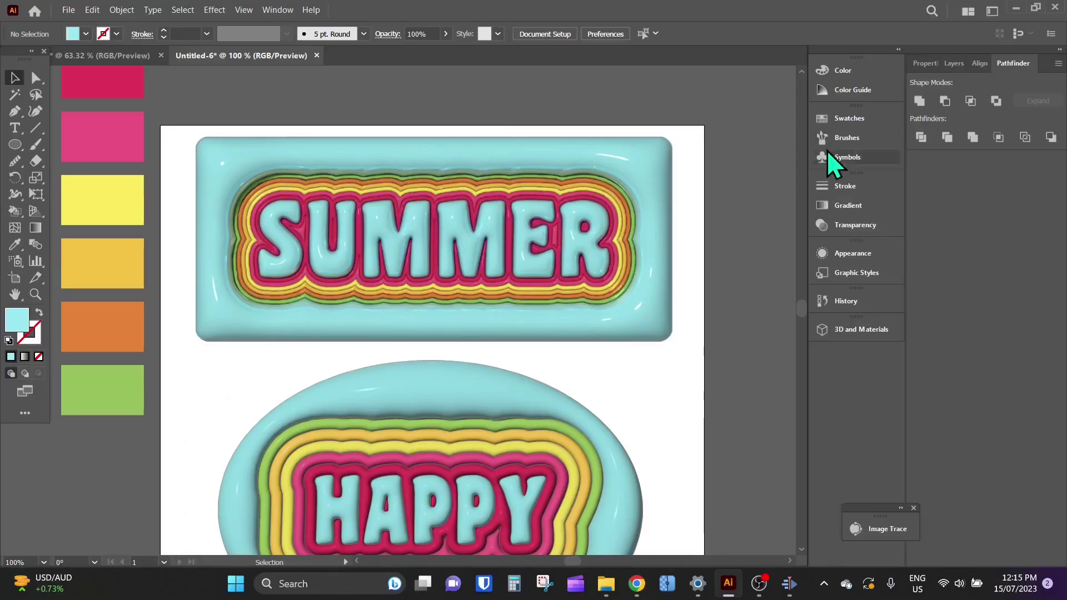
left_click(863, 330)
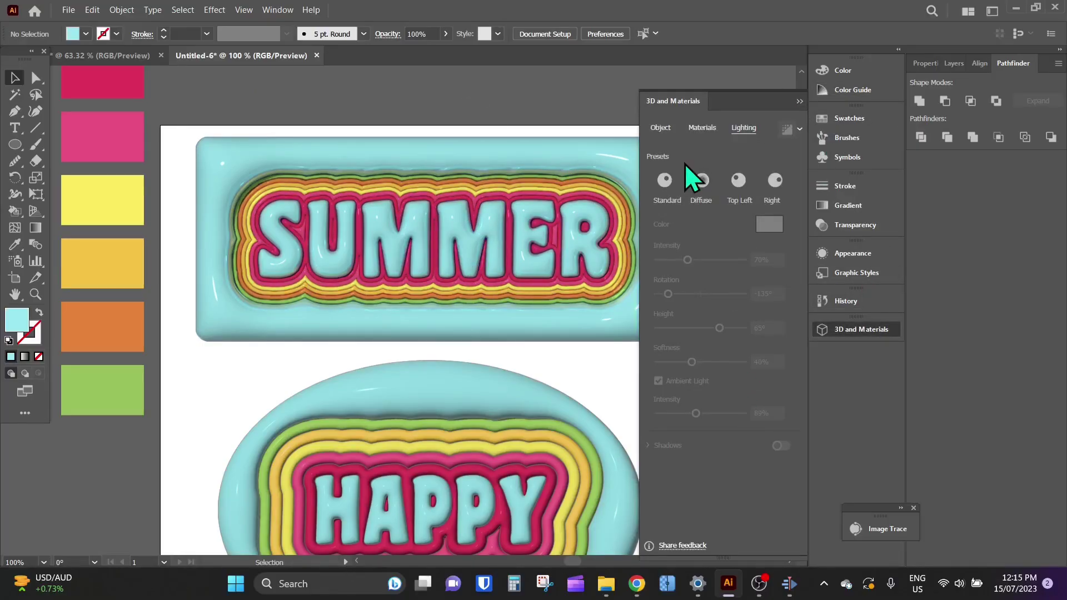
left_click(702, 128)
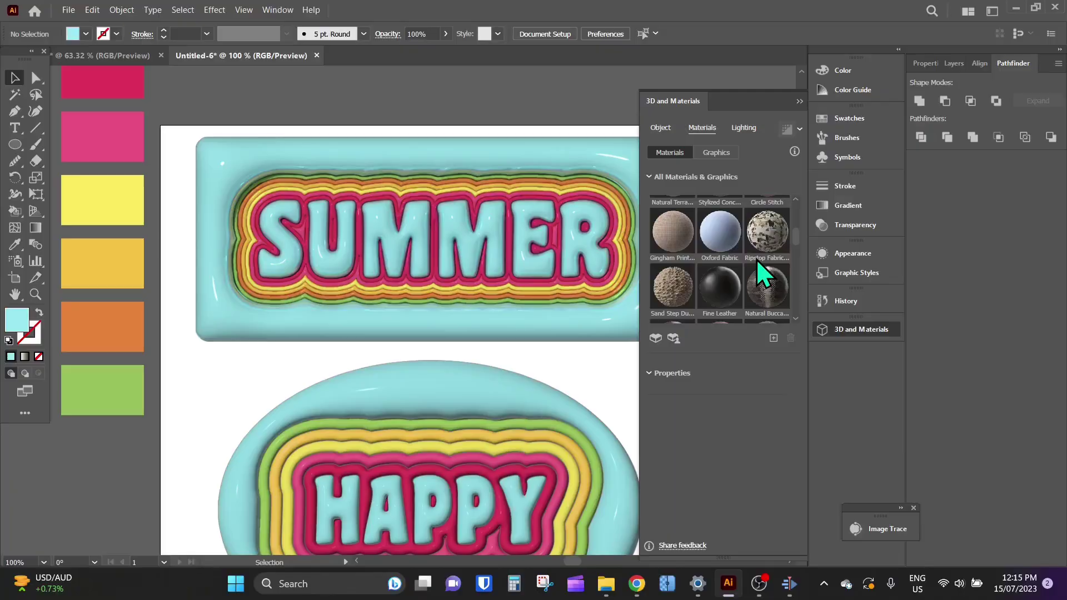
scroll(703, 249, "down", 5)
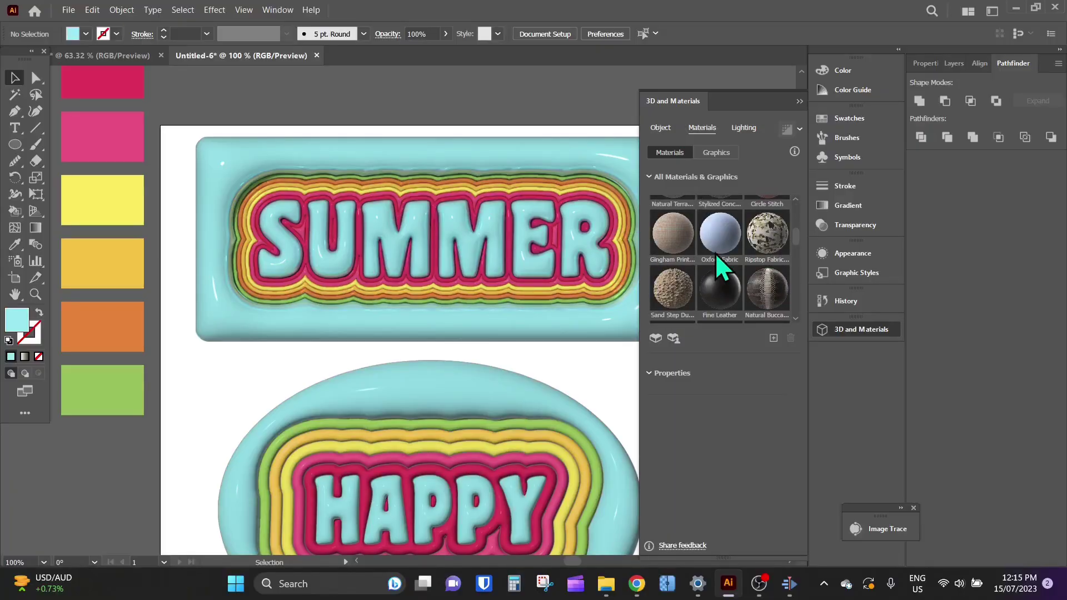
scroll(720, 267, "down", 1)
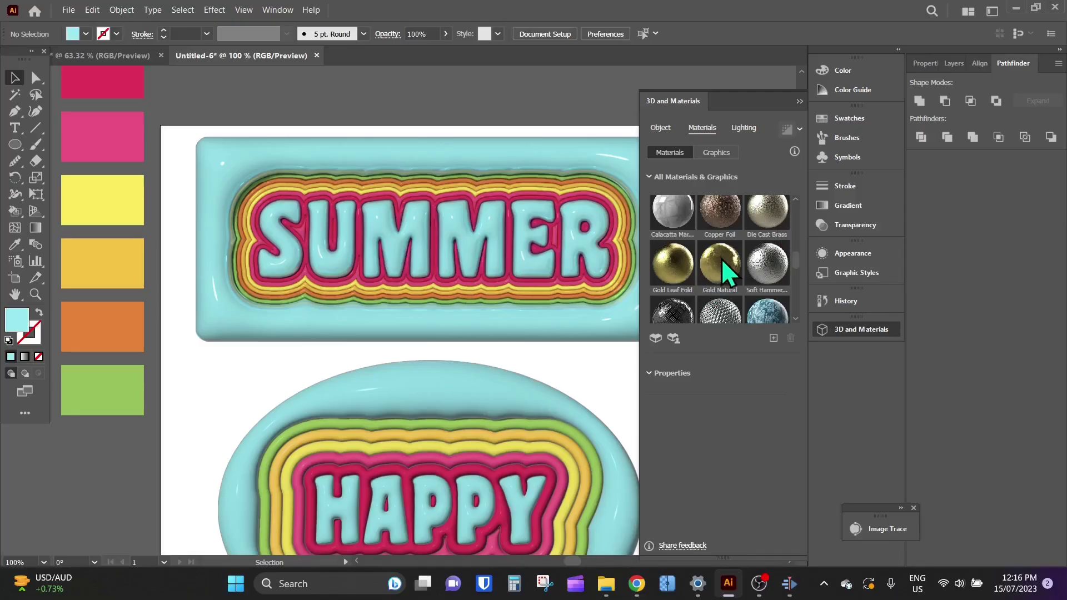
scroll(722, 256, "down", 2)
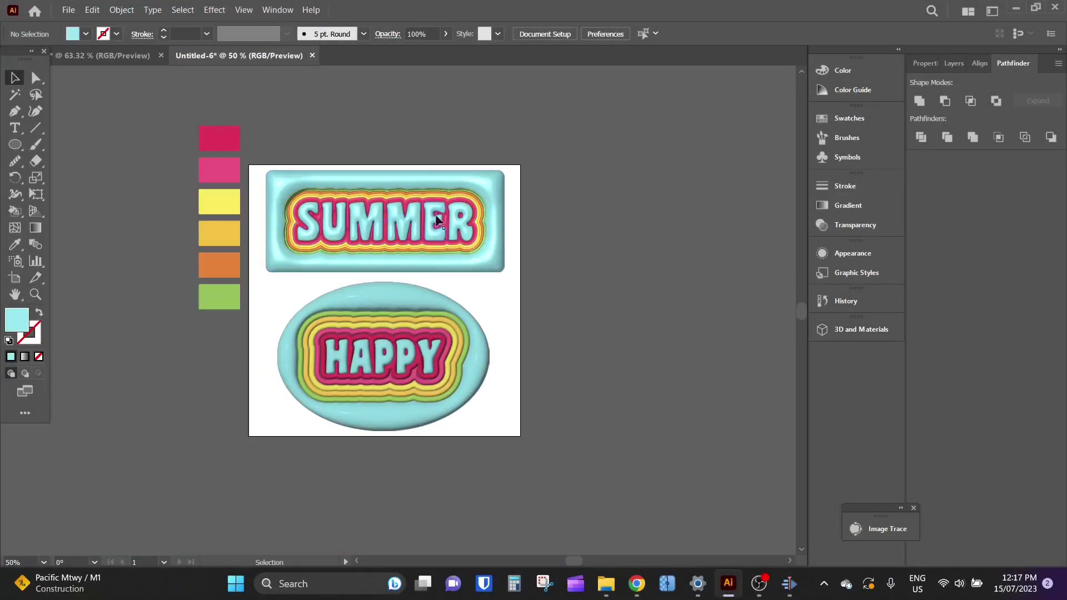
Step: Zoom in on the ray-traced HAPPY badge and show the 3D and Materials Lighting settings
scroll(442, 184, "up", 2)
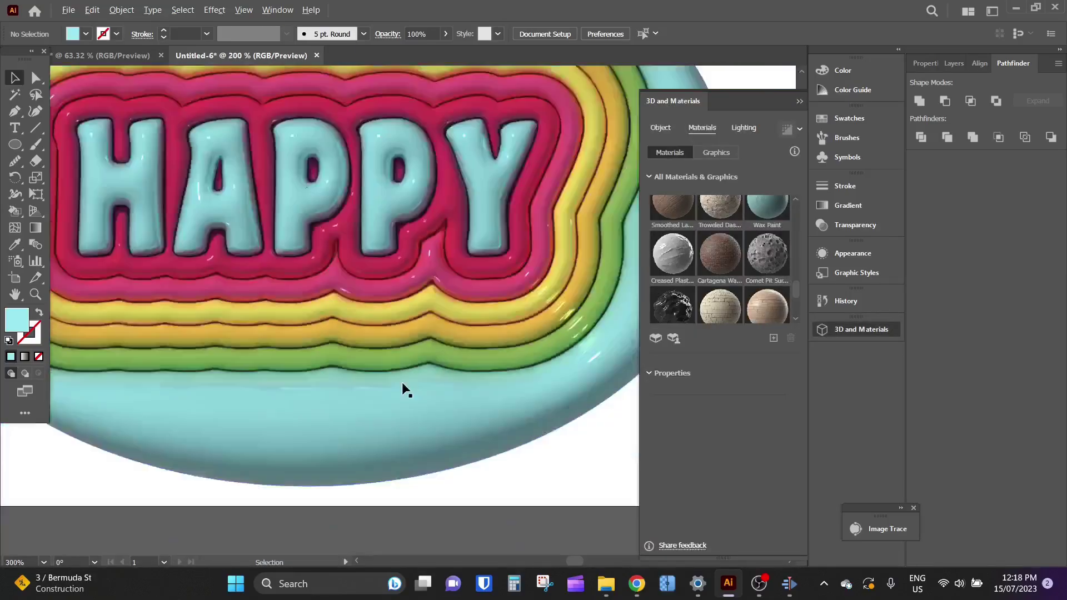
scroll(429, 345, "down", 2)
scroll(465, 341, "up", 2)
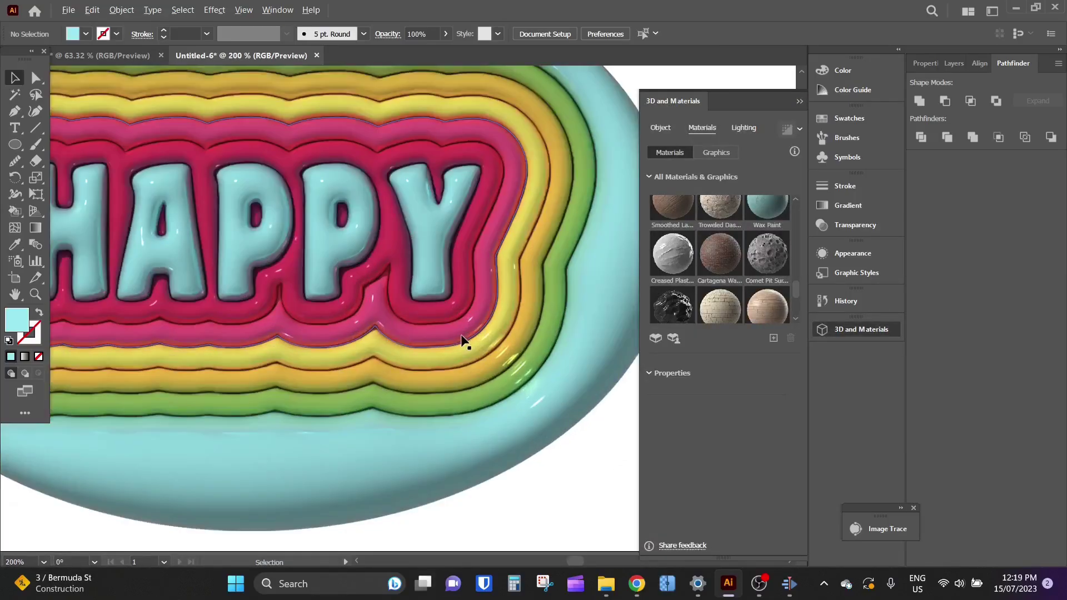
left_click(750, 128)
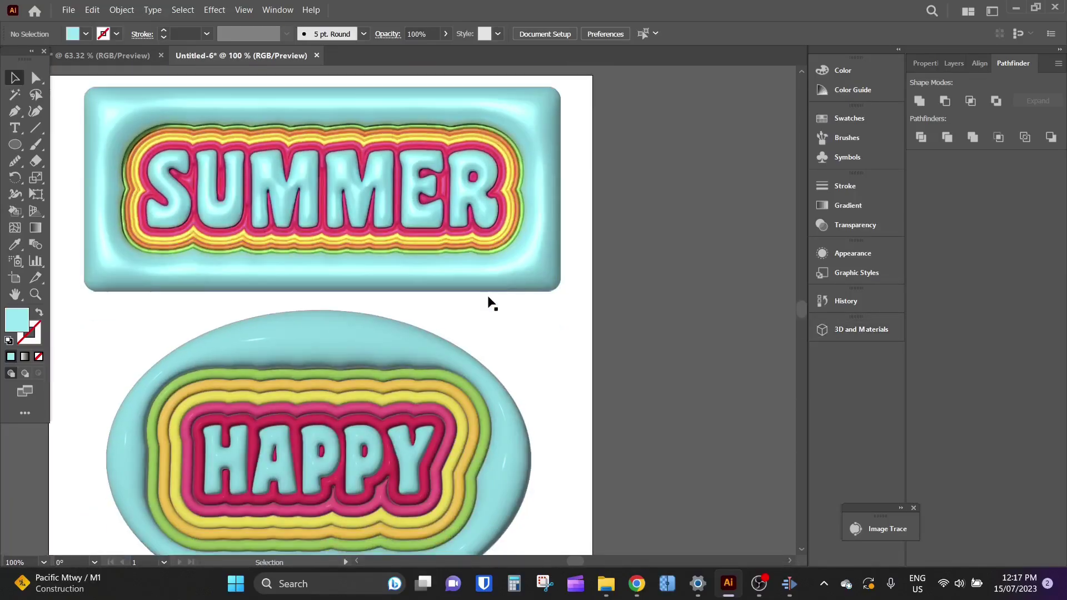
scroll(472, 267, "down", 1)
scroll(448, 261, "up", 5)
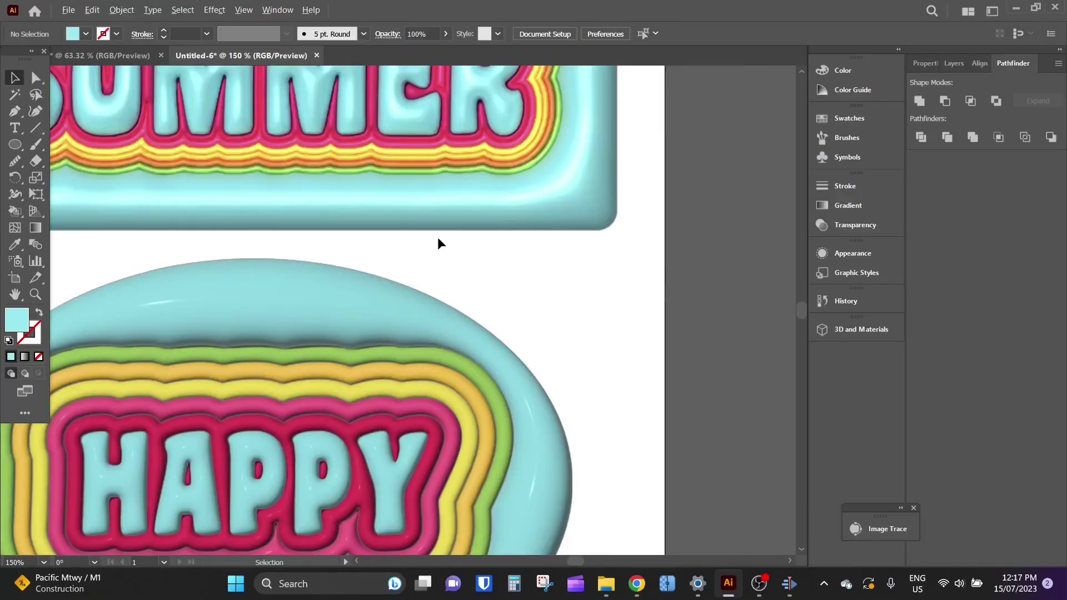